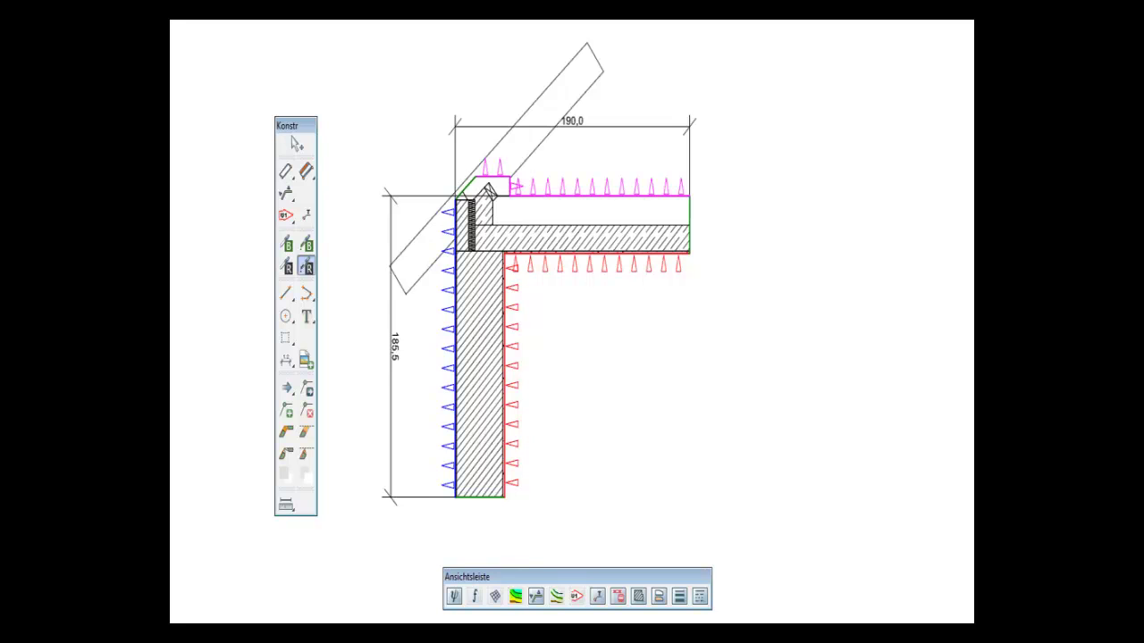
Show the FEM mesh, then replace it with the Temperaturfeld colour fill on the junction section
{"action": "left_click", "coordinate": [495, 596]}
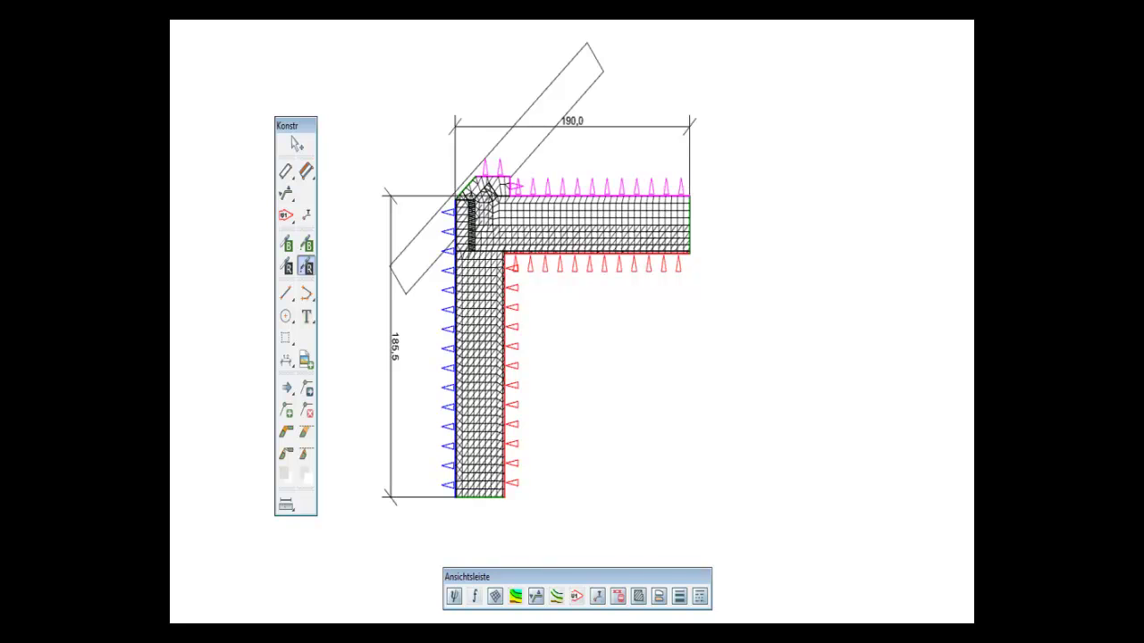
{"action": "left_click", "coordinate": [516, 596]}
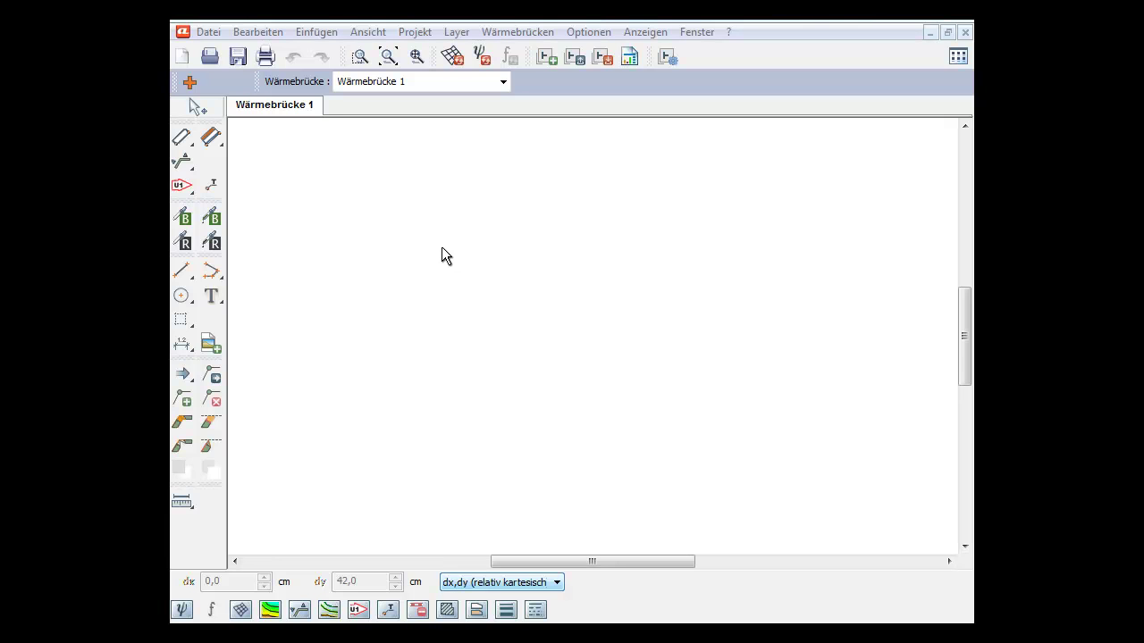
Set the single-element material to Mauerwerk (lambda 1,0000) from the allgemeine Baustoffe catalogue
{"action": "left_click", "coordinate": [184, 141]}
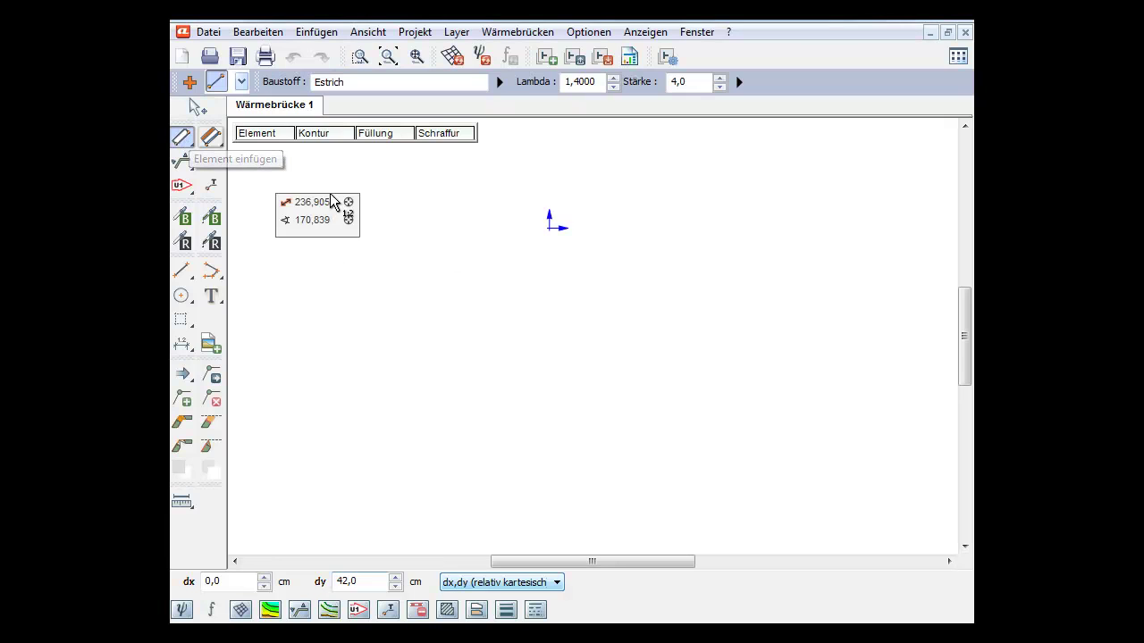
{"action": "left_click", "coordinate": [499, 82]}
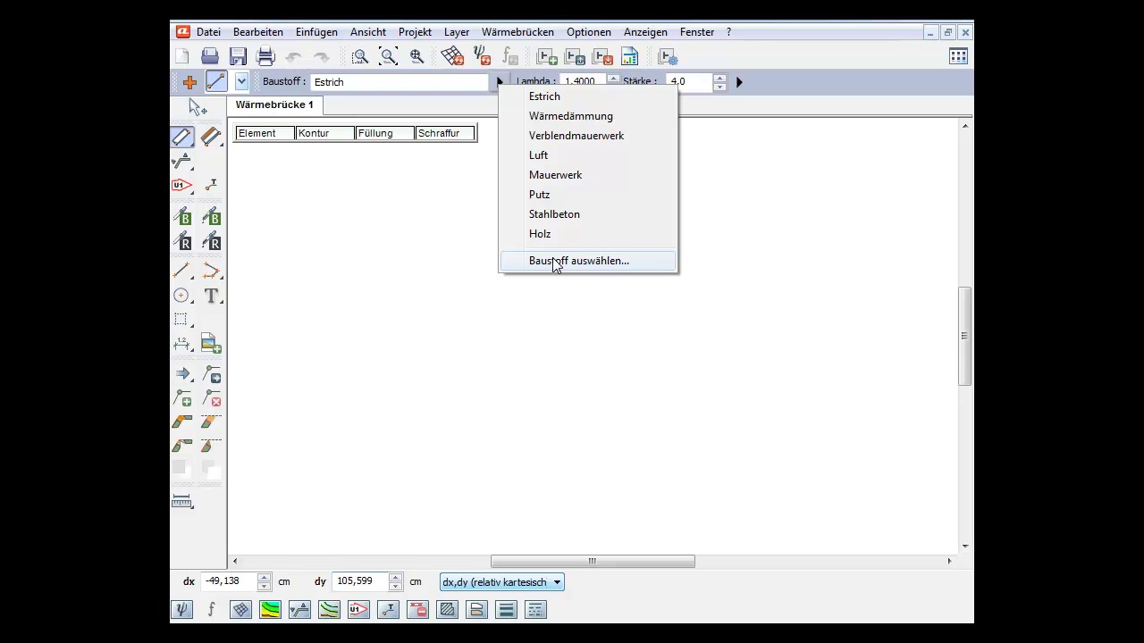
{"action": "left_click", "coordinate": [552, 261]}
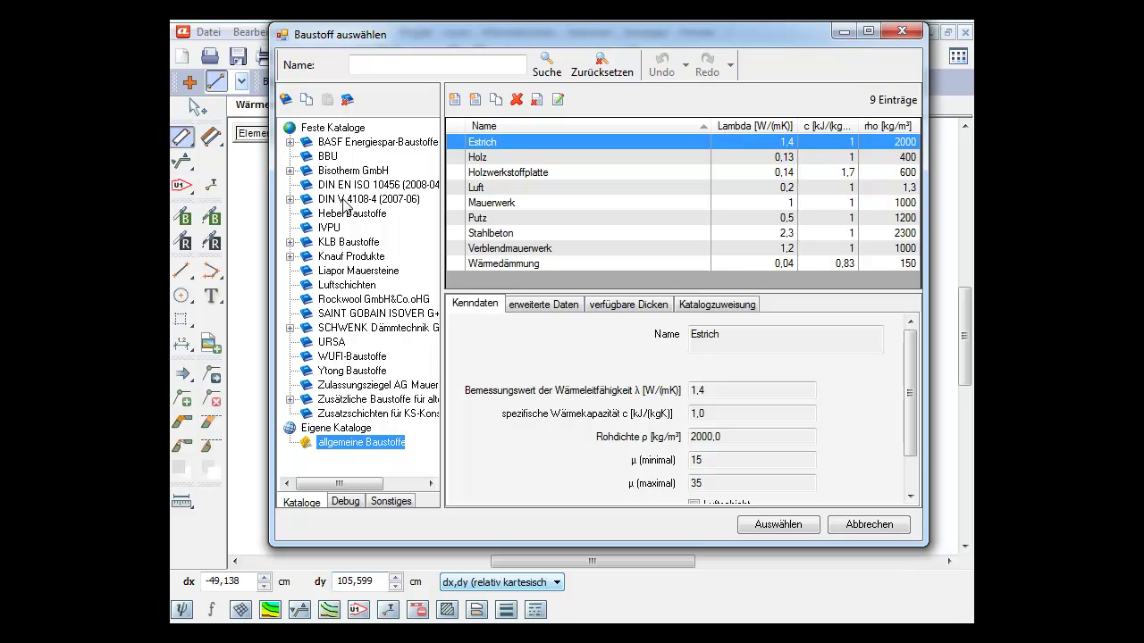
{"action": "left_click", "coordinate": [289, 170]}
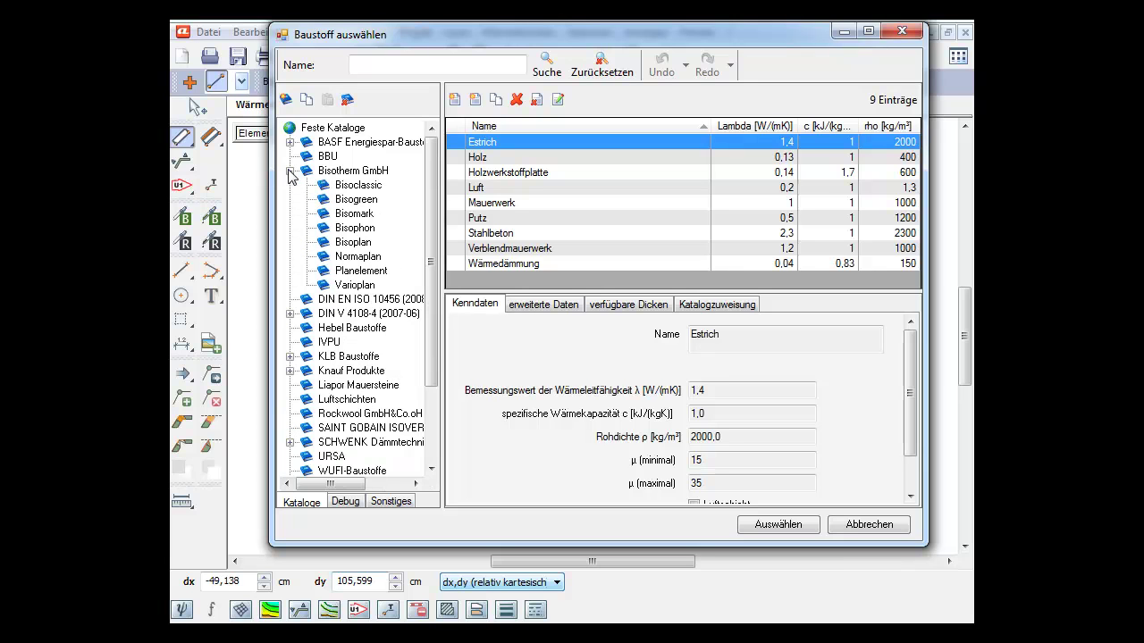
{"action": "left_click", "coordinate": [345, 229]}
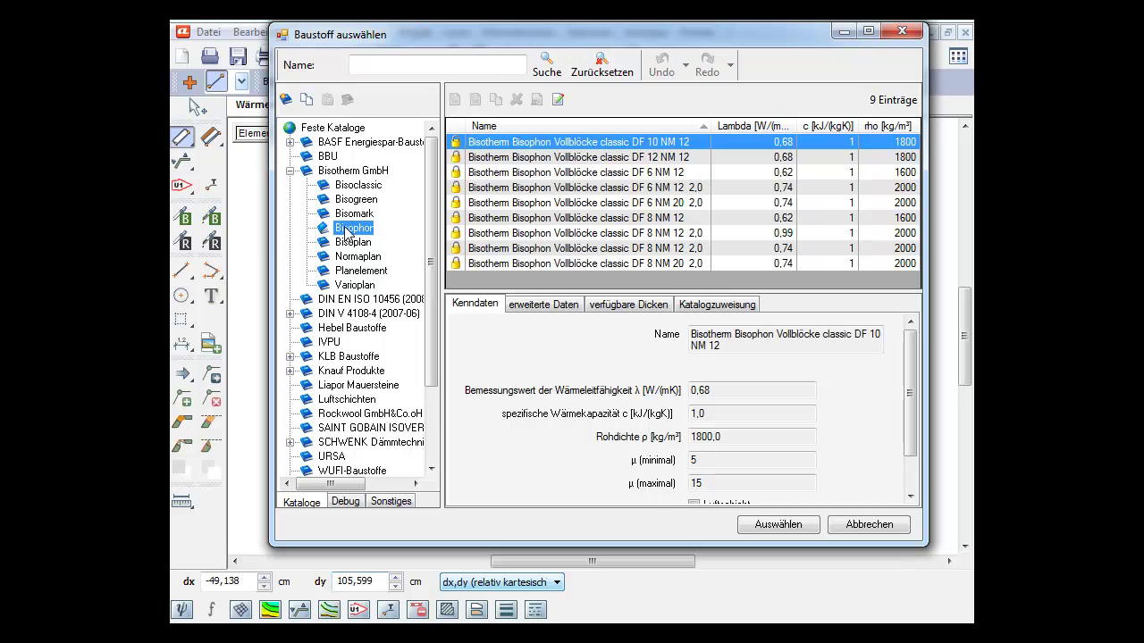
{"action": "scroll", "coordinate": [393, 429], "scroll_direction": "down", "scroll_amount": 3}
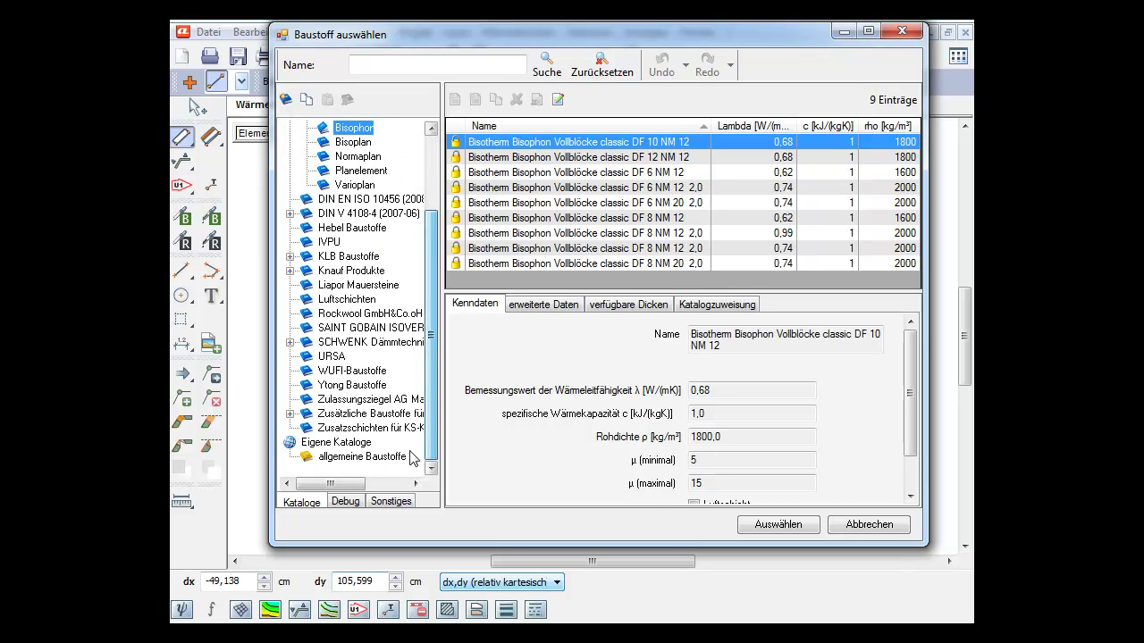
{"action": "left_click", "coordinate": [379, 461]}
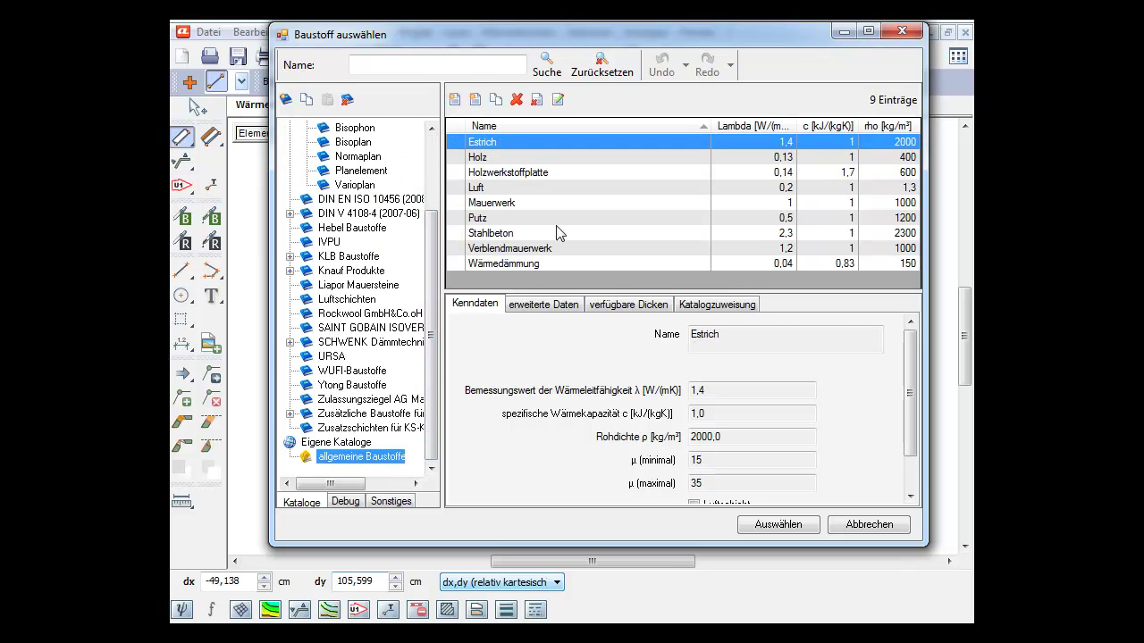
{"action": "left_click", "coordinate": [502, 204]}
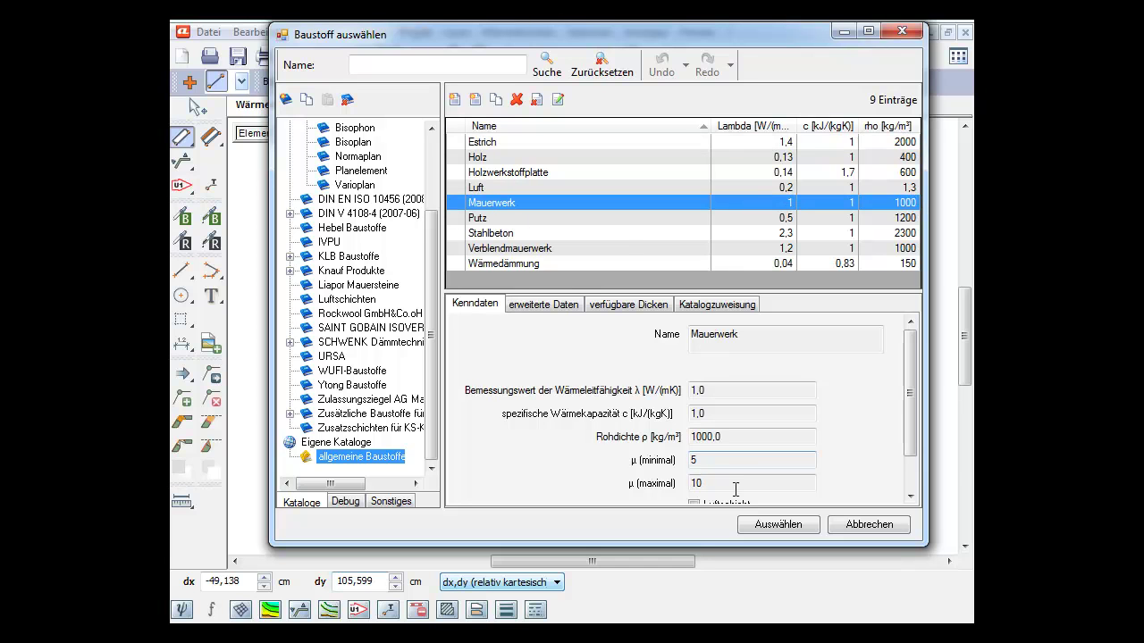
{"action": "left_click", "coordinate": [772, 524]}
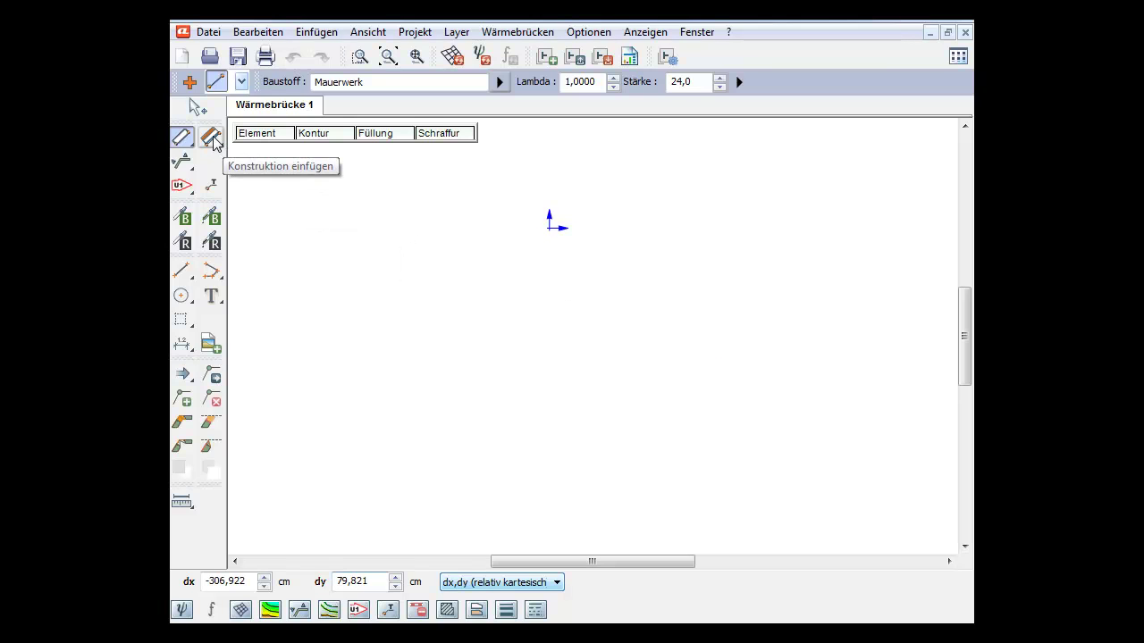
Choose Decke 4-schalig (245 mm) from the own construction catalogue for inserting constructions
{"action": "left_click", "coordinate": [212, 138]}
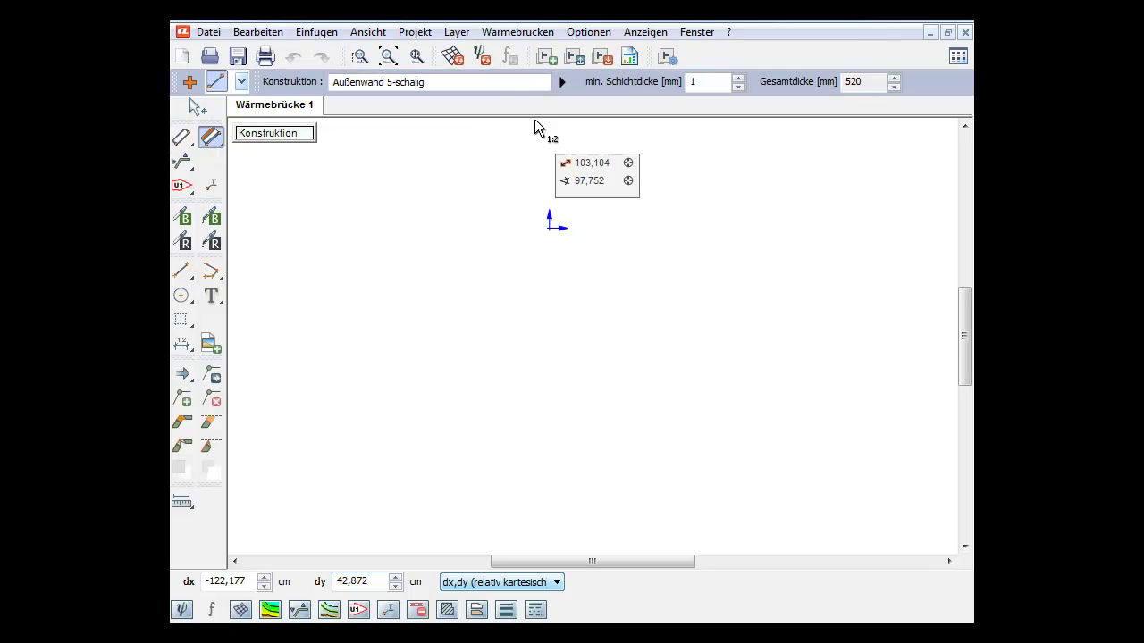
{"action": "left_click", "coordinate": [562, 82]}
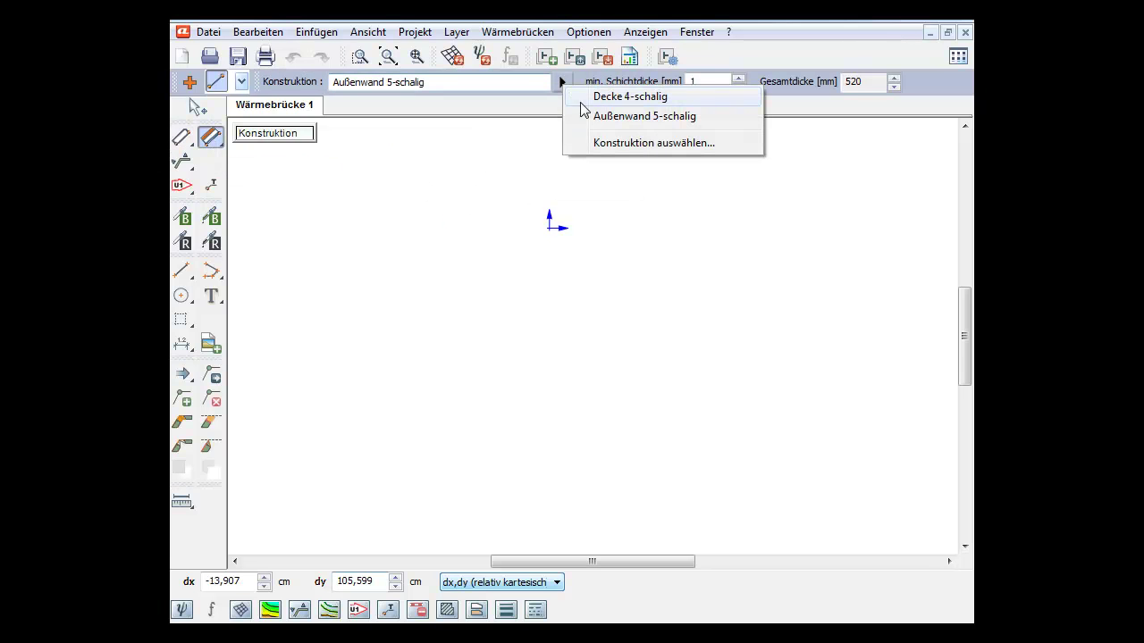
{"action": "left_click", "coordinate": [619, 146]}
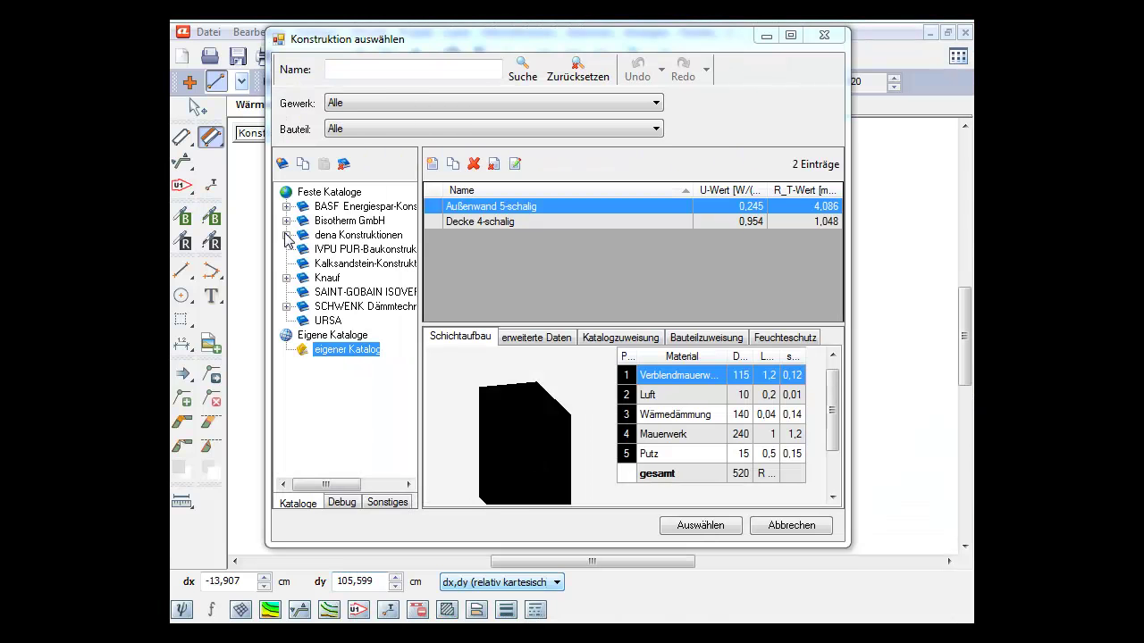
{"action": "left_click", "coordinate": [286, 235]}
{"action": "left_click", "coordinate": [360, 253]}
{"action": "left_click", "coordinate": [343, 408]}
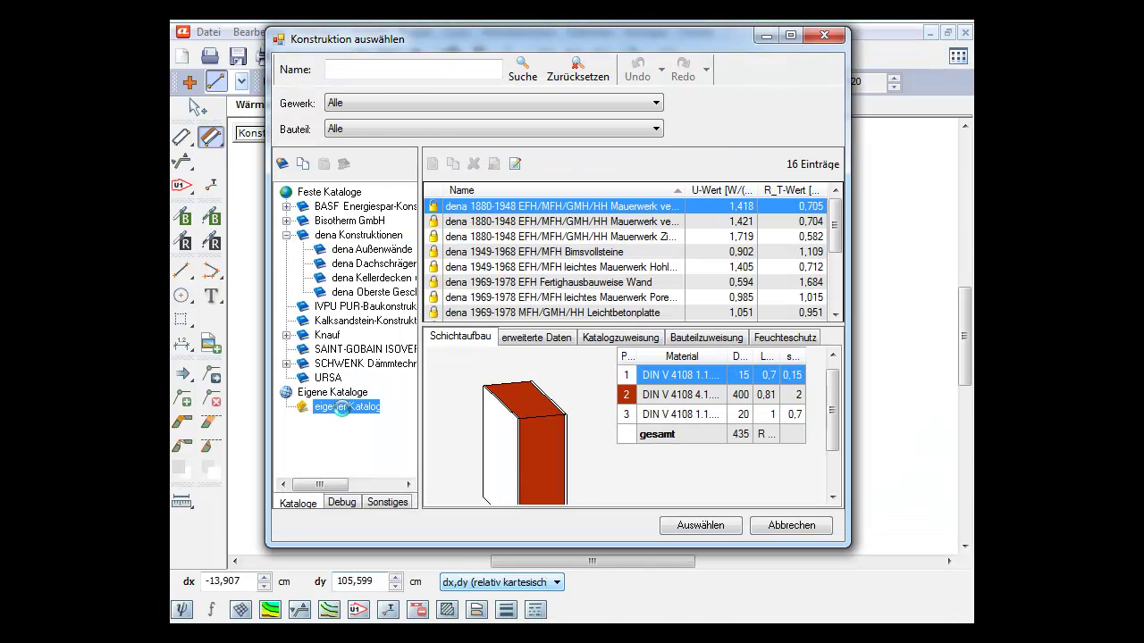
{"action": "left_click", "coordinate": [487, 222]}
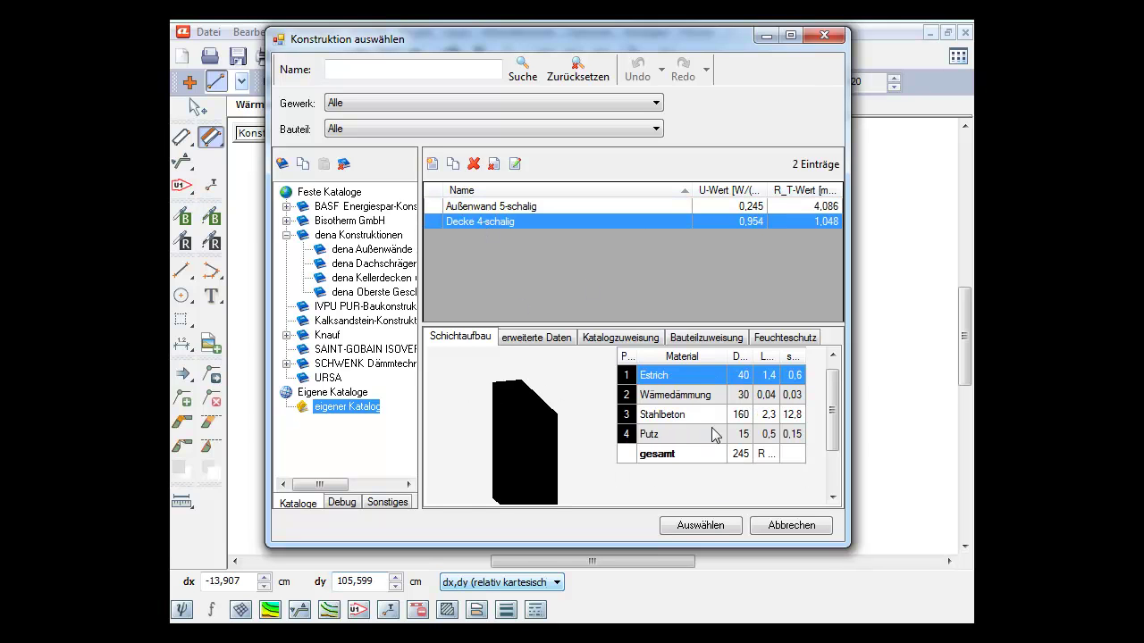
{"action": "left_click", "coordinate": [707, 525]}
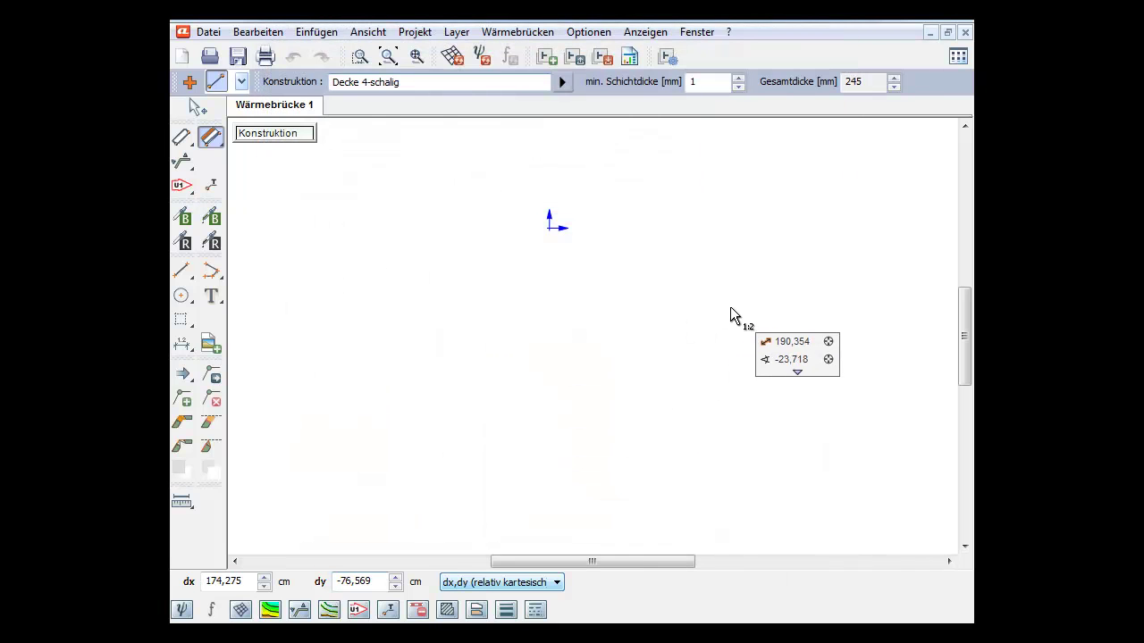
Place a 125 cm Decke 4-schalig ceiling slab running left from its start point
{"action": "left_click", "coordinate": [732, 307]}
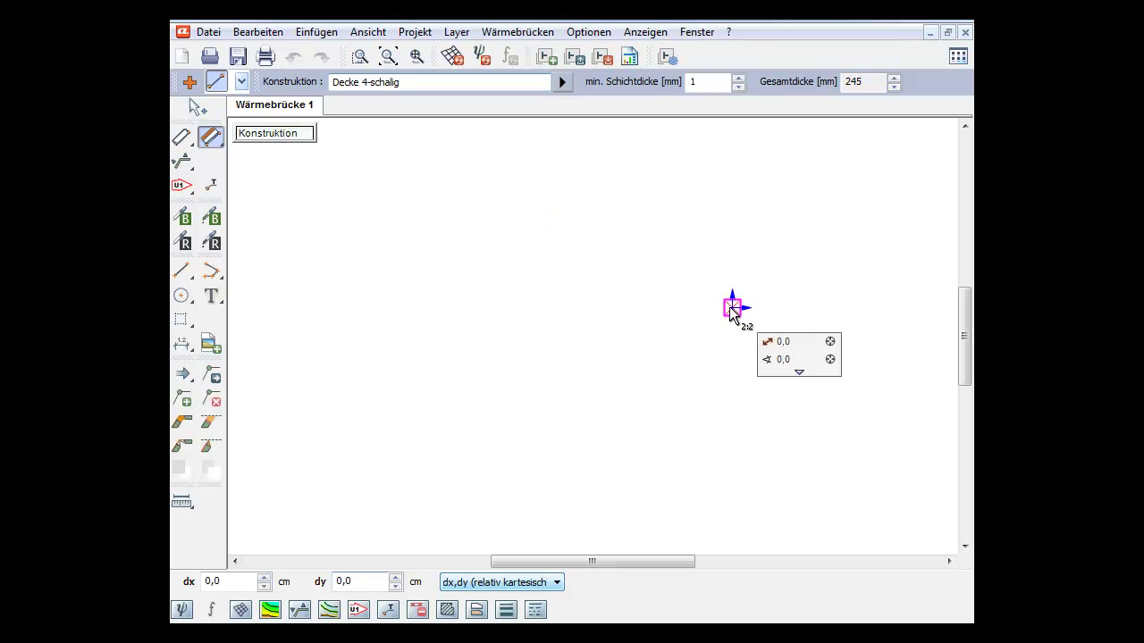
{"action": "scroll", "coordinate": [596, 313], "scroll_direction": "up", "scroll_amount": 2}
{"action": "left_click", "coordinate": [596, 311]}
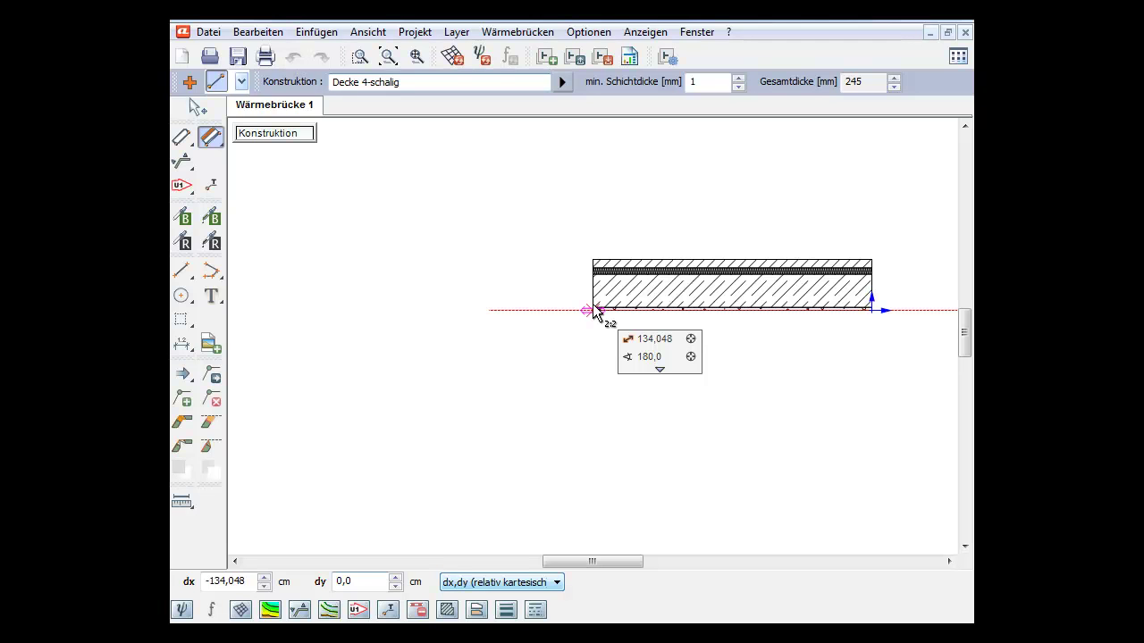
{"action": "type", "text": "125"}
{"action": "key", "text": "Return"}
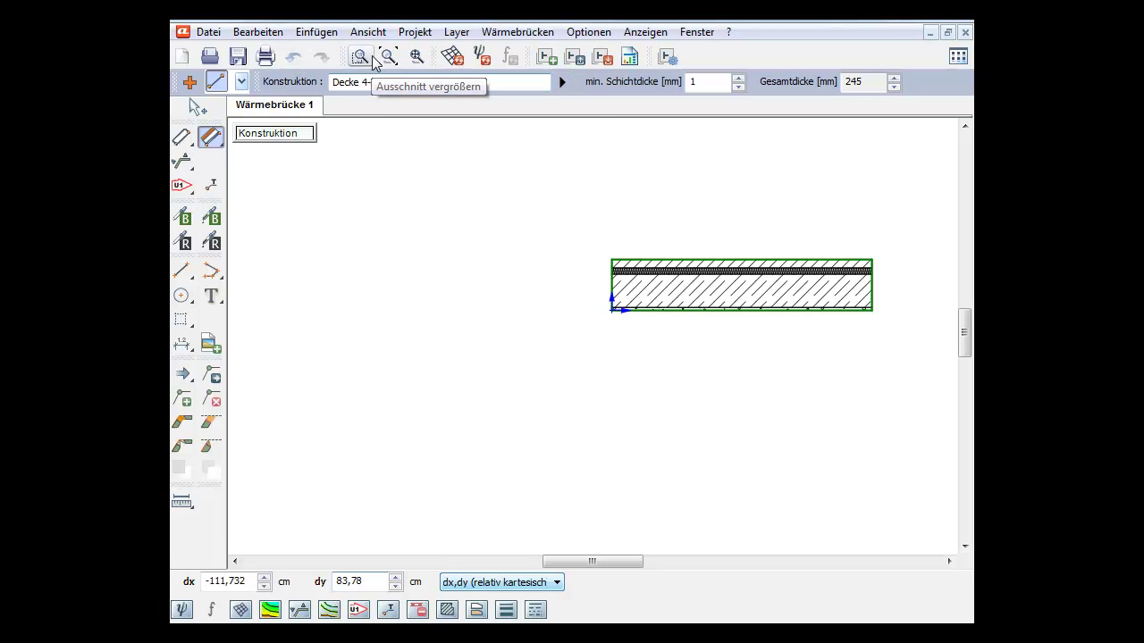
Hide the Randbedingungen outlines in the view and reopen the construction catalogue
{"action": "left_click", "coordinate": [367, 31]}
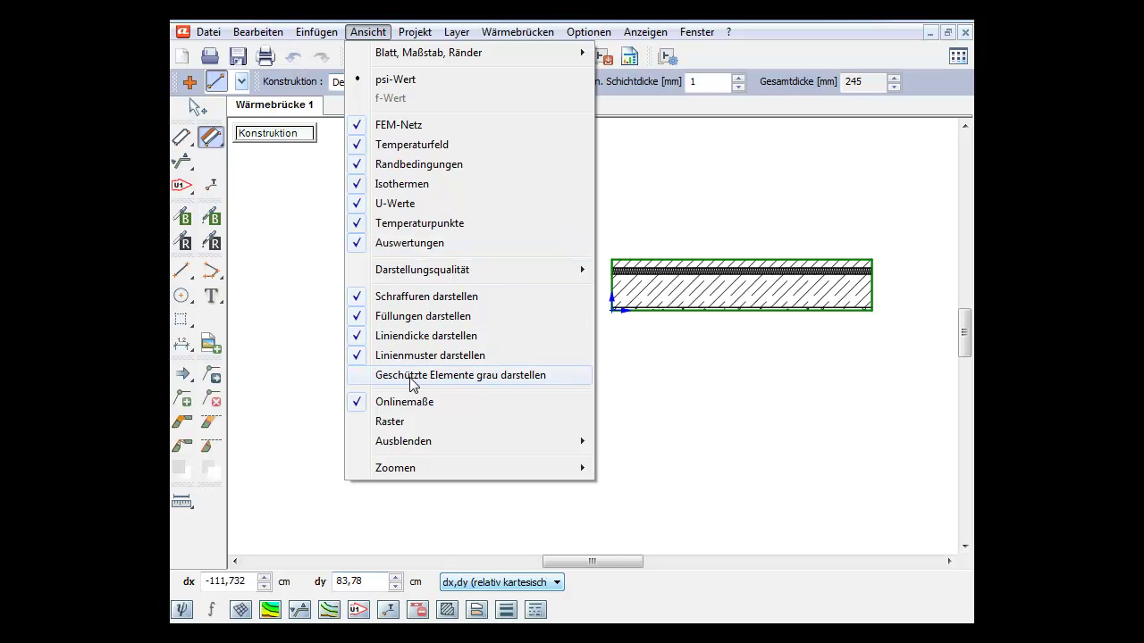
{"action": "left_click", "coordinate": [388, 166]}
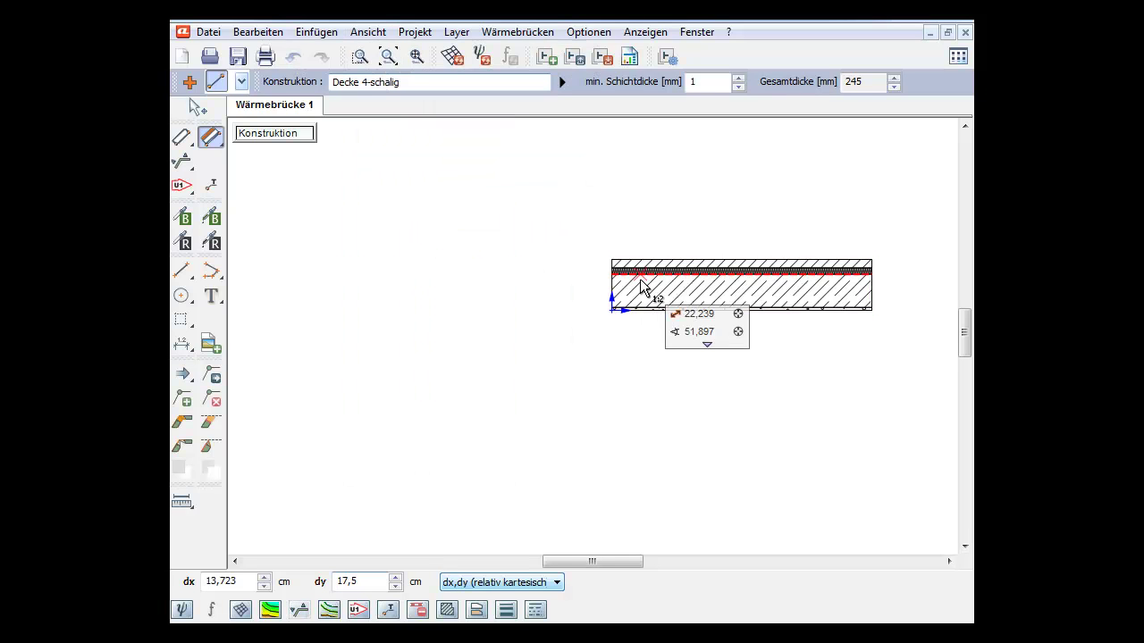
{"action": "scroll", "coordinate": [640, 288], "scroll_direction": "up", "scroll_amount": 3}
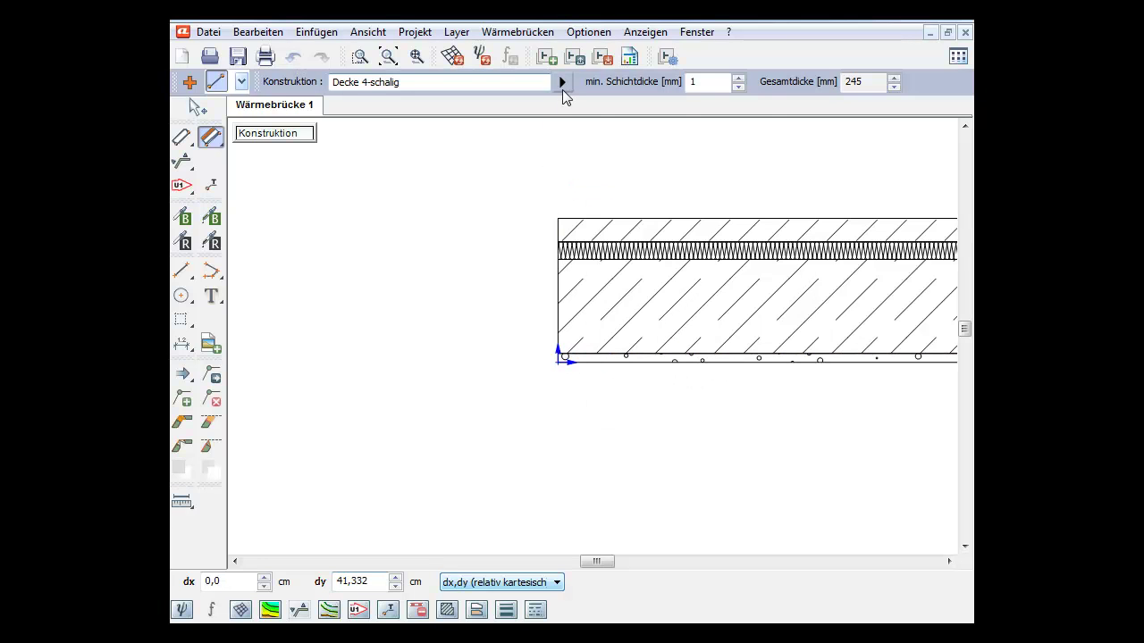
{"action": "left_click", "coordinate": [562, 82]}
{"action": "left_click", "coordinate": [623, 146]}
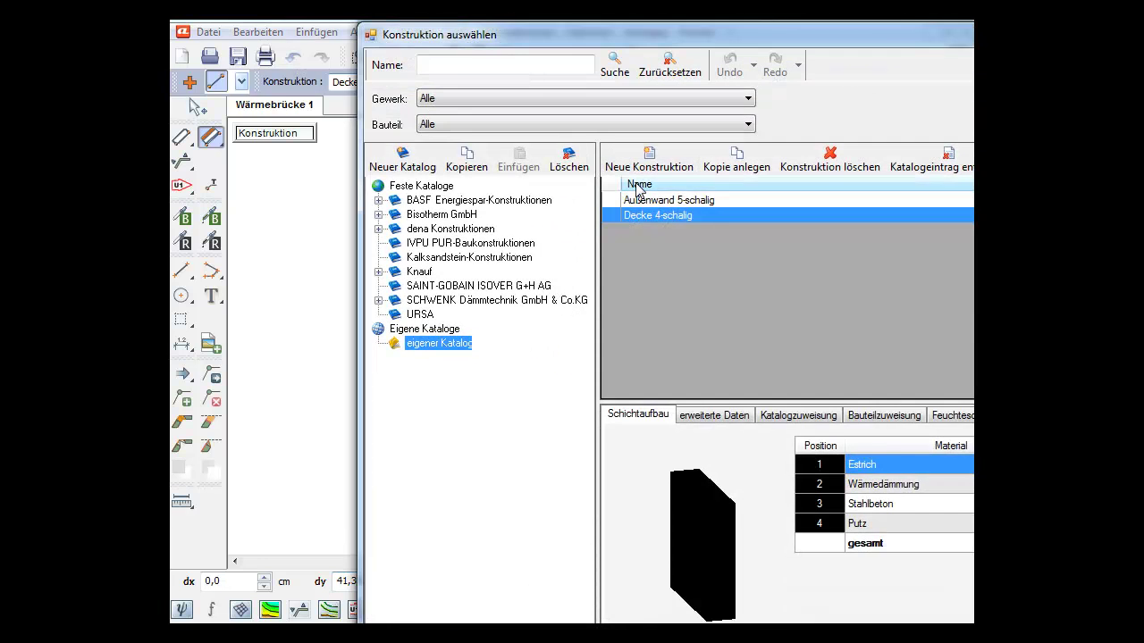
Insert a 150 cm Außenwand 5-schalig wall running down from the slab corner
{"action": "left_click", "coordinate": [661, 201]}
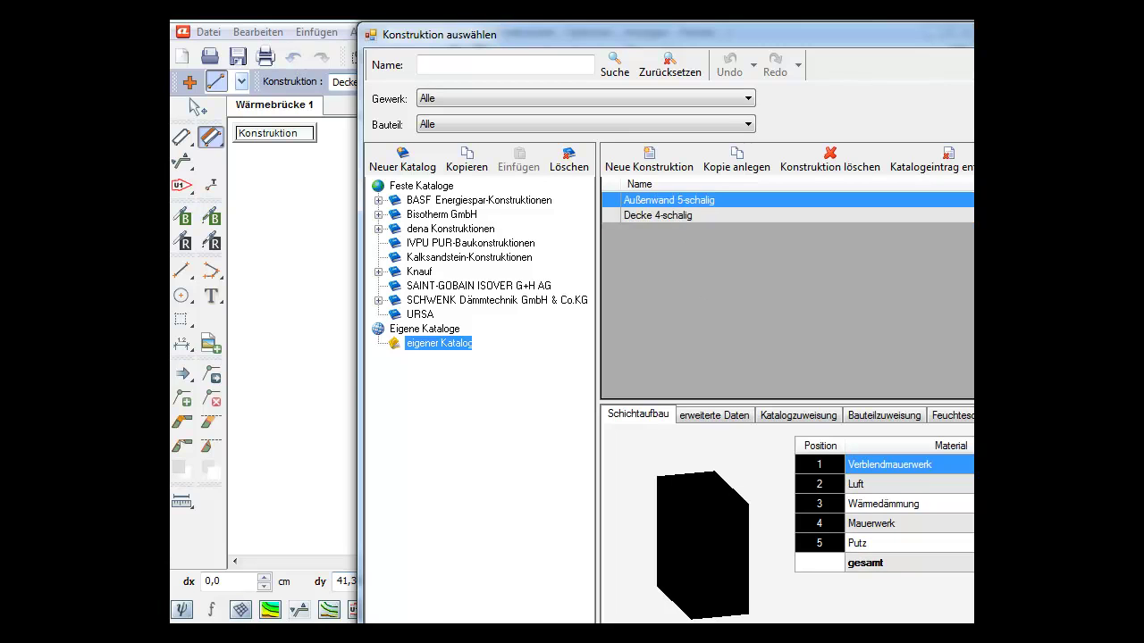
{"action": "key", "text": "Return"}
{"action": "left_click", "coordinate": [557, 354]}
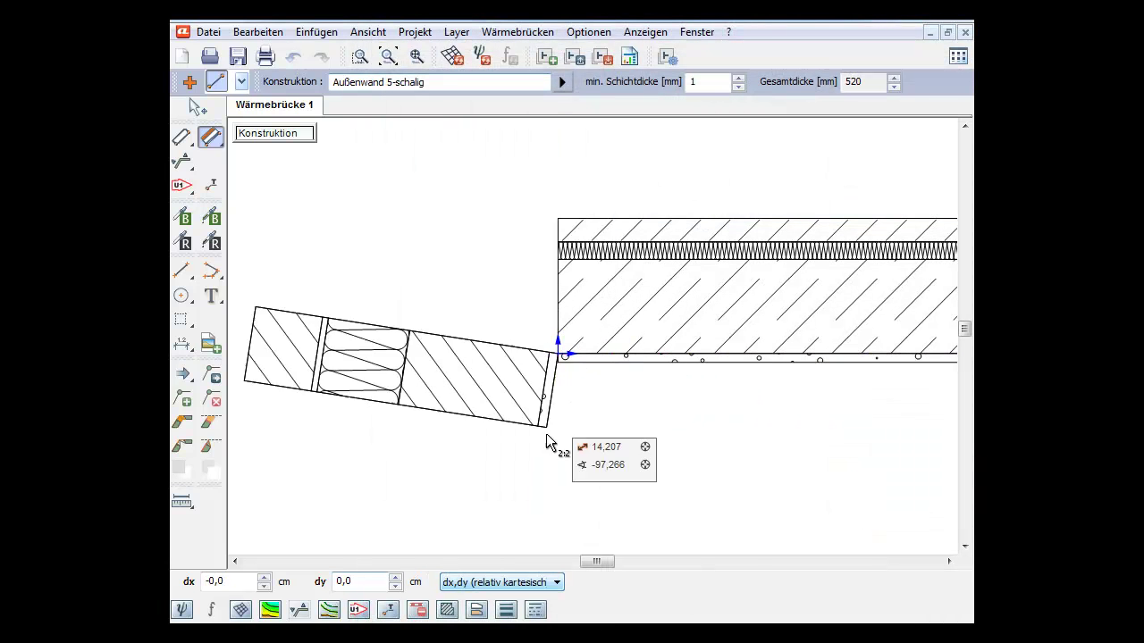
{"action": "type", "text": "150"}
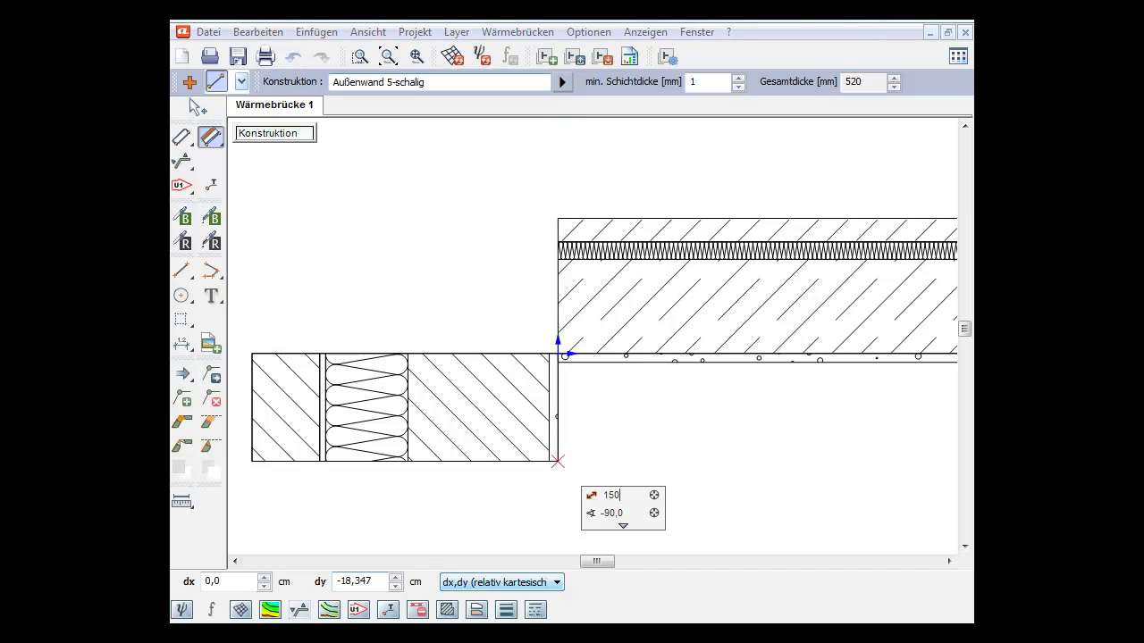
{"action": "key", "text": "Return"}
{"action": "key", "text": "Escape"}
Return to the selection tool and zoom in on the wall–ceiling junction
{"action": "left_click", "coordinate": [196, 107]}
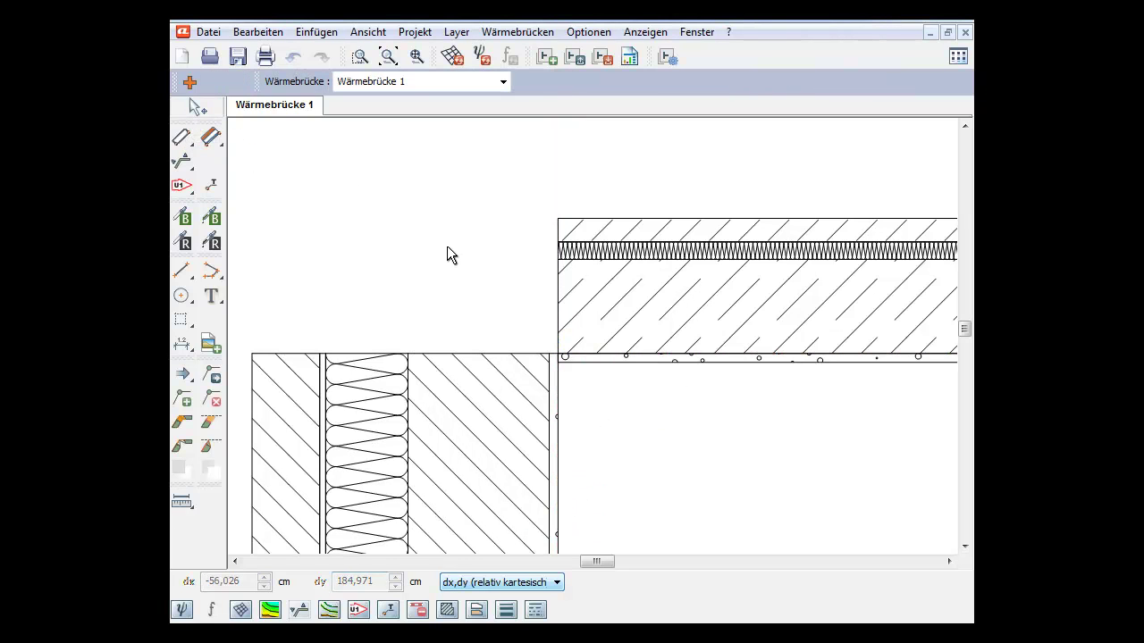
{"action": "scroll", "coordinate": [446, 246], "scroll_direction": "down", "scroll_amount": 3}
{"action": "left_click", "coordinate": [474, 305]}
{"action": "scroll", "coordinate": [551, 303], "scroll_direction": "down", "scroll_amount": 1}
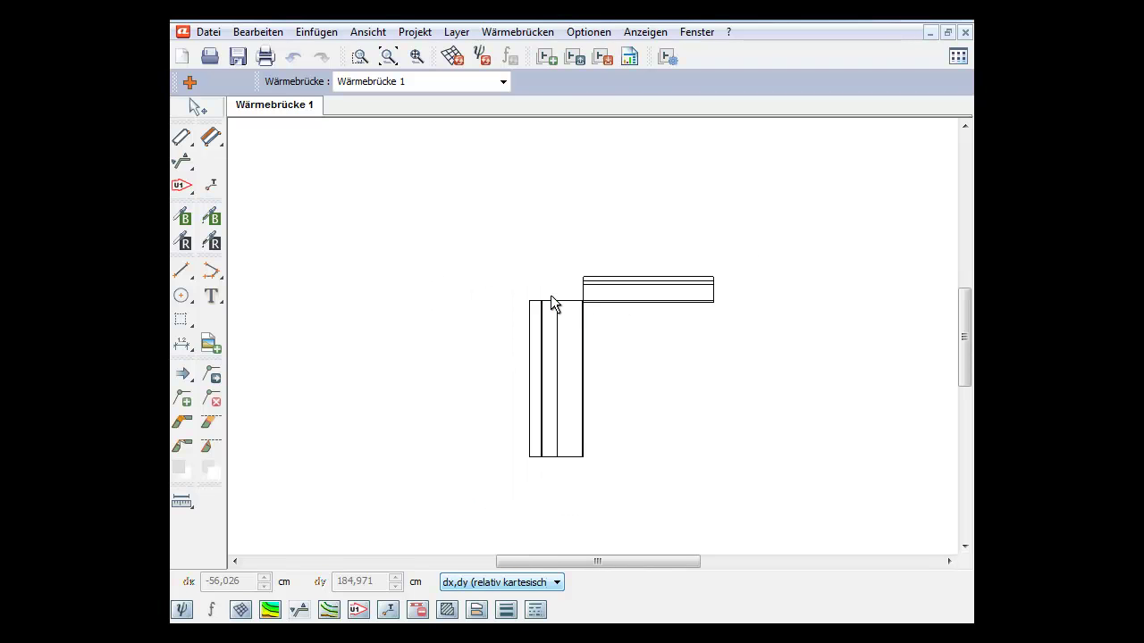
{"action": "scroll", "coordinate": [551, 302], "scroll_direction": "up", "scroll_amount": 4}
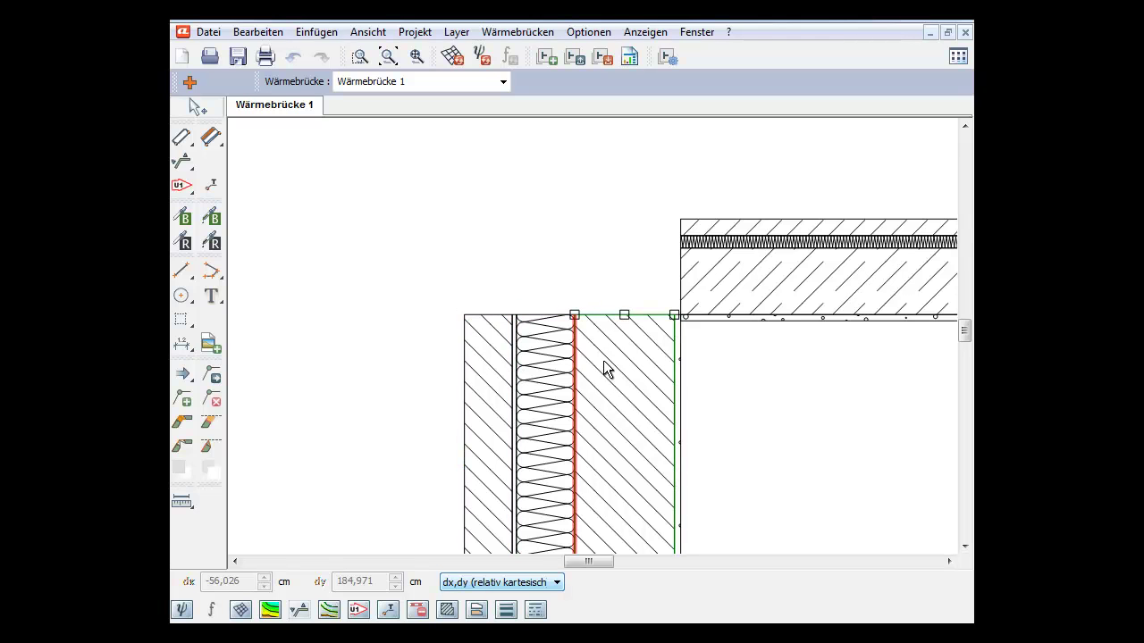
Stretch the outer wall leaf's top edge 42 cm upward
{"action": "left_click", "coordinate": [212, 377]}
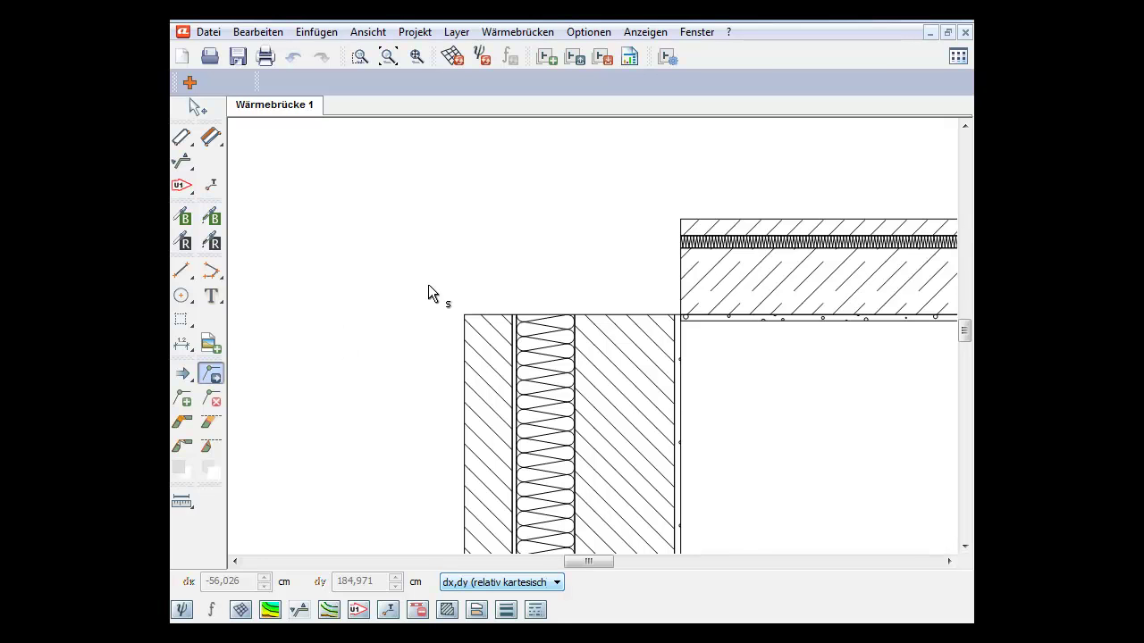
{"action": "scroll", "coordinate": [499, 309], "scroll_direction": "up", "scroll_amount": 2}
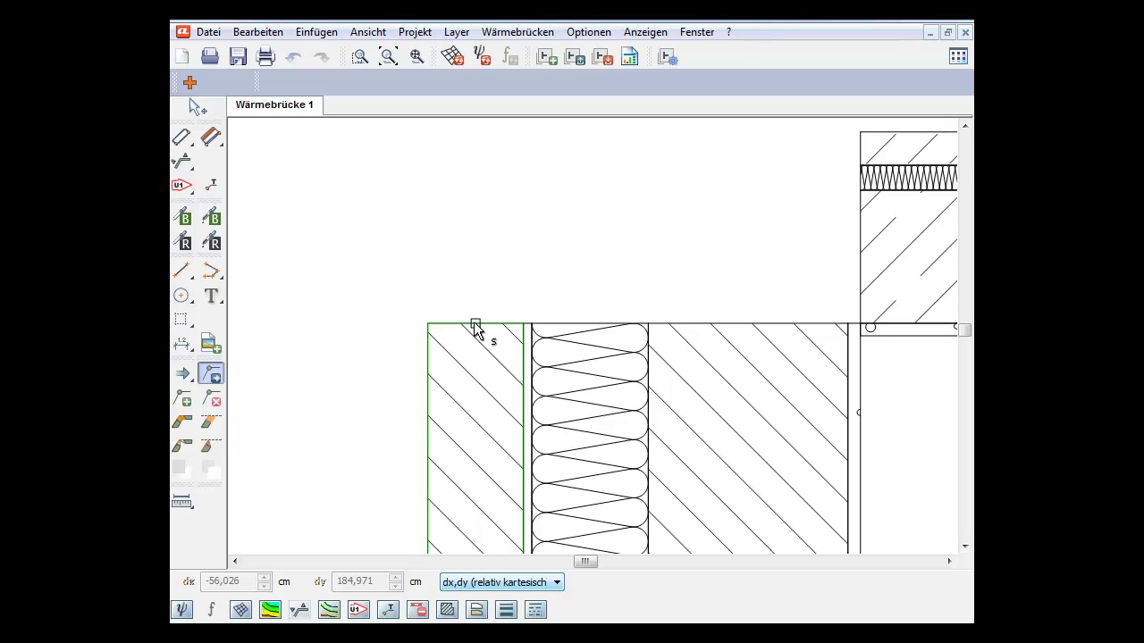
{"action": "left_click", "coordinate": [474, 327]}
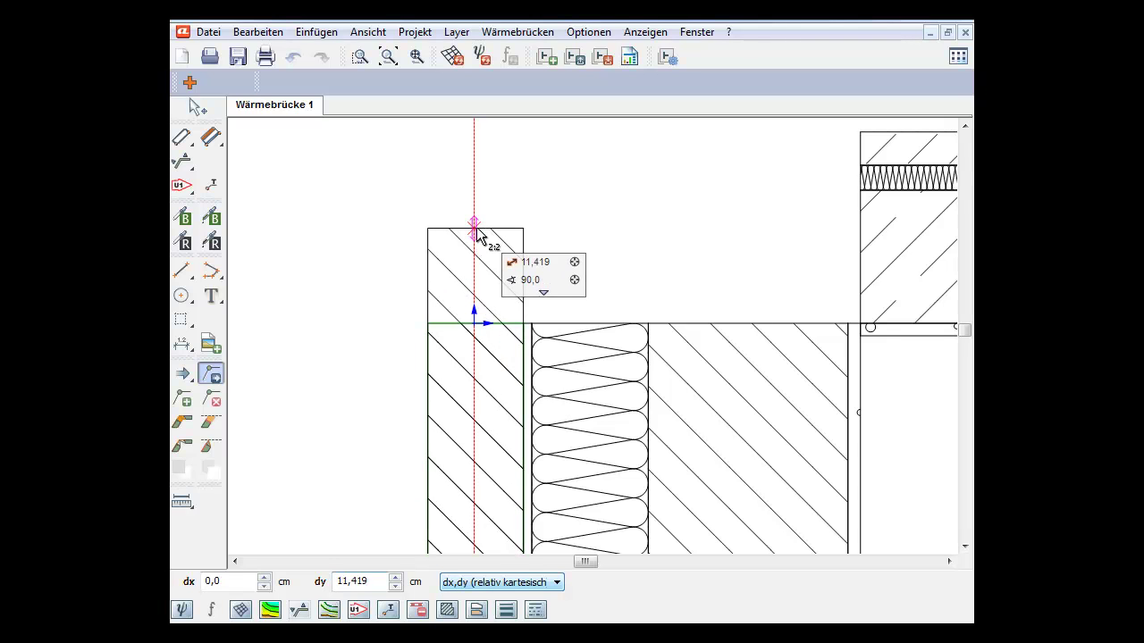
{"action": "type", "text": "42"}
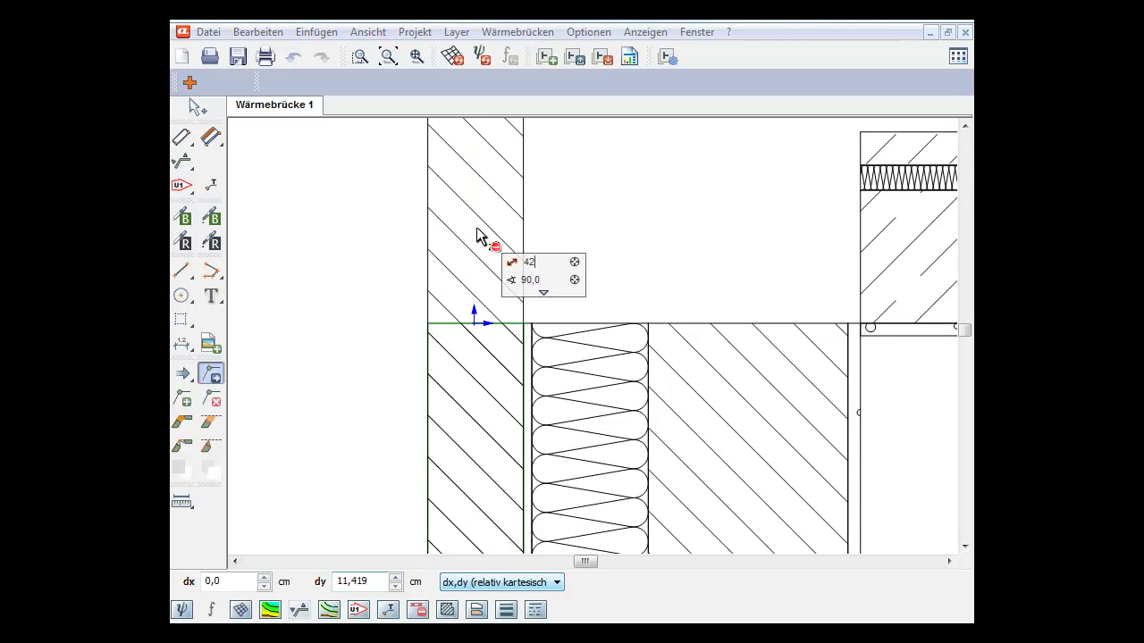
{"action": "key", "text": "Return"}
{"action": "scroll", "coordinate": [564, 314], "scroll_direction": "up", "scroll_amount": 1}
{"action": "scroll", "coordinate": [536, 358], "scroll_direction": "up", "scroll_amount": 1}
{"action": "scroll", "coordinate": [498, 425], "scroll_direction": "up", "scroll_amount": 1}
{"action": "left_click", "coordinate": [463, 410]}
{"action": "scroll", "coordinate": [483, 340], "scroll_direction": "down", "scroll_amount": 1}
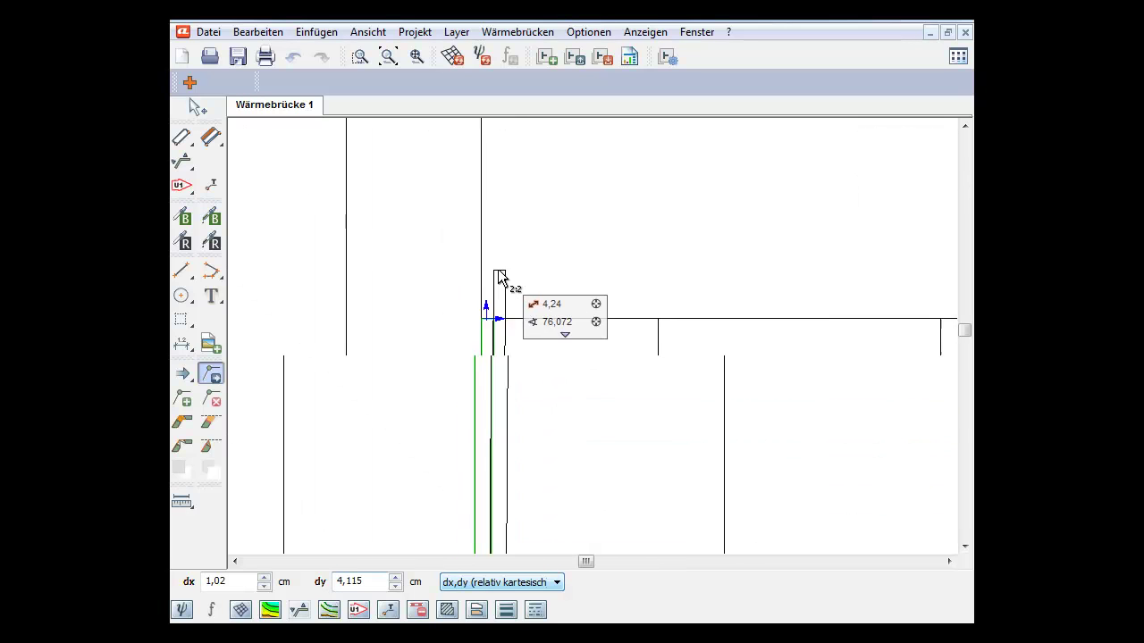
{"action": "scroll", "coordinate": [514, 214], "scroll_direction": "down", "scroll_amount": 2}
{"action": "scroll", "coordinate": [523, 219], "scroll_direction": "up", "scroll_amount": 5}
{"action": "scroll", "coordinate": [505, 198], "scroll_direction": "up", "scroll_amount": 1}
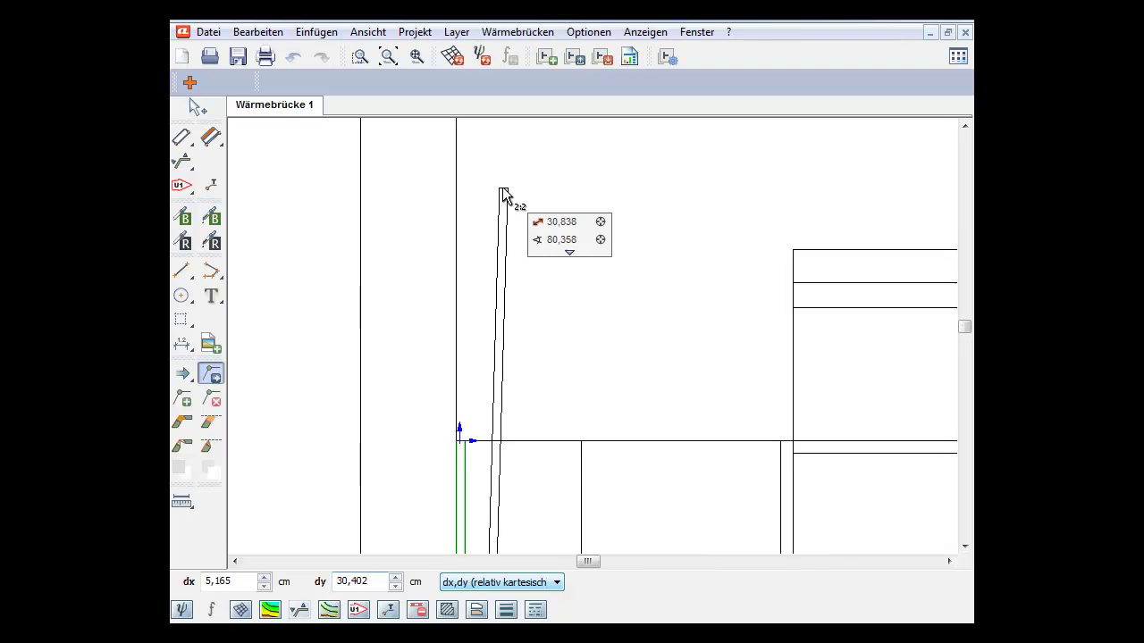
{"action": "scroll", "coordinate": [491, 259], "scroll_direction": "down", "scroll_amount": 1}
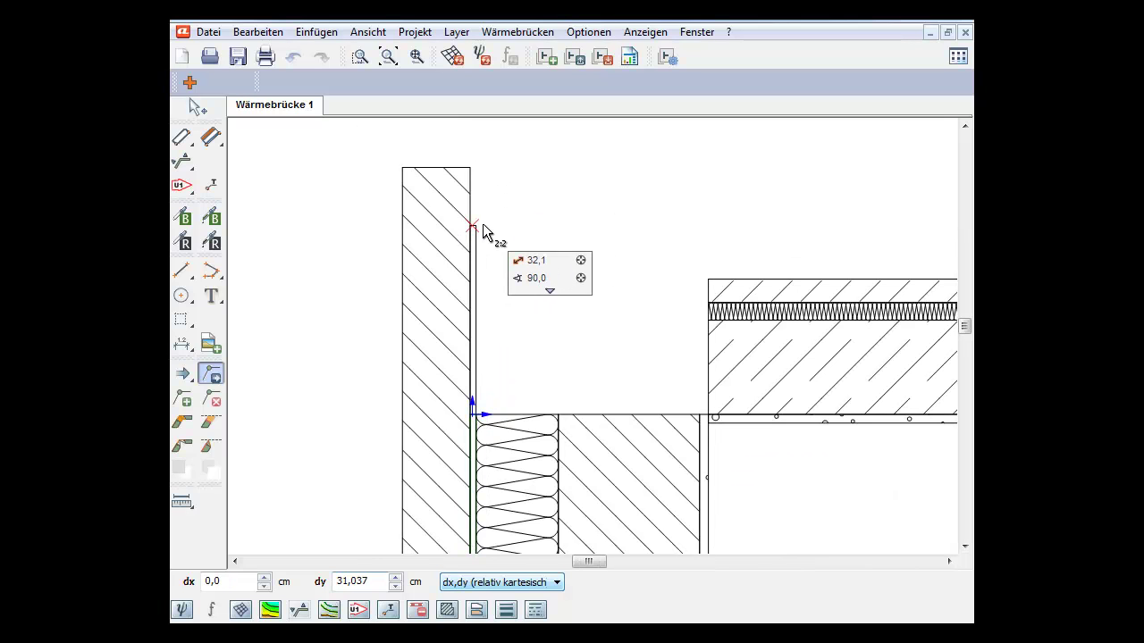
{"action": "key", "text": "Escape"}
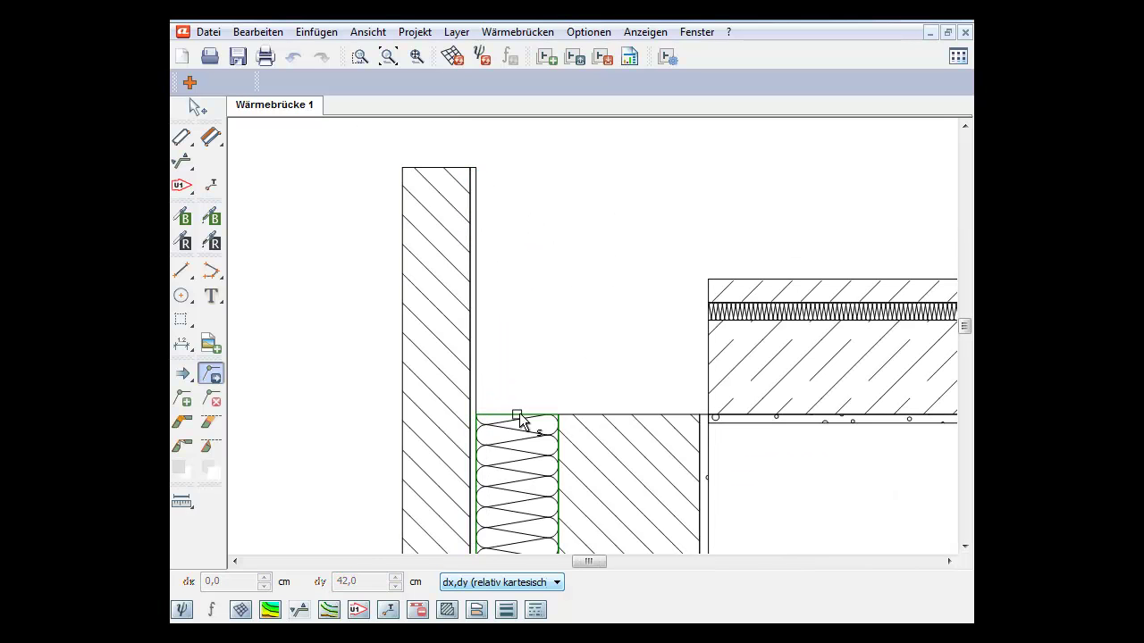
Extend the wall insulation up to the wall top and stretch the ceiling slab left to meet it
{"action": "left_click", "coordinate": [520, 413]}
{"action": "left_click", "coordinate": [473, 174]}
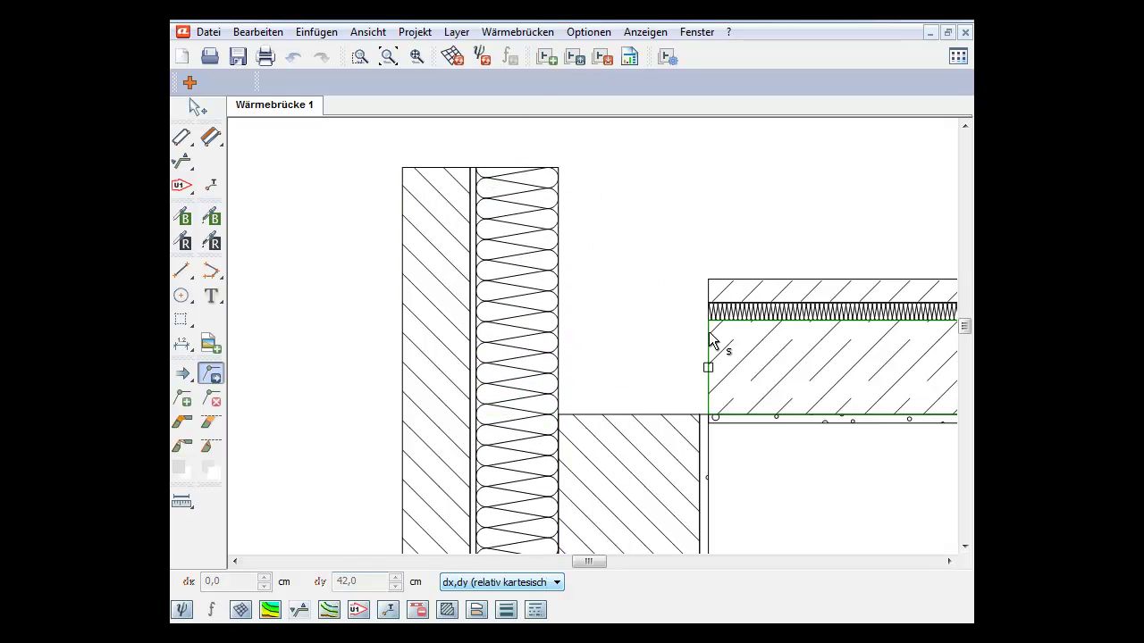
{"action": "left_click", "coordinate": [711, 371]}
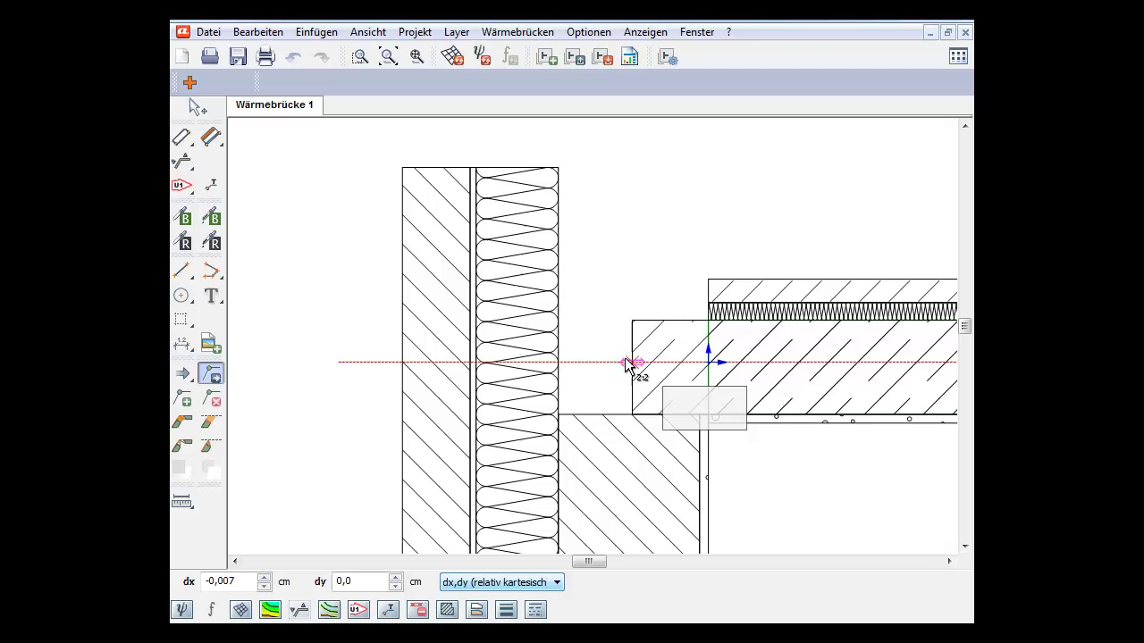
{"action": "left_click", "coordinate": [561, 369]}
{"action": "scroll", "coordinate": [658, 258], "scroll_direction": "down", "scroll_amount": 2}
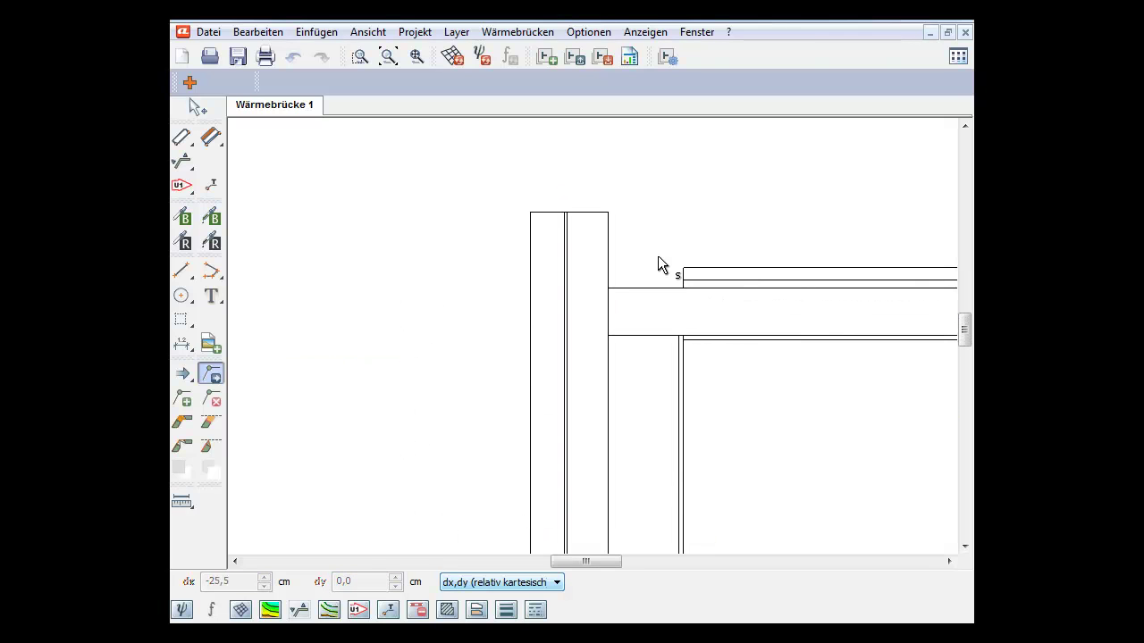
{"action": "scroll", "coordinate": [699, 209], "scroll_direction": "down", "scroll_amount": 2}
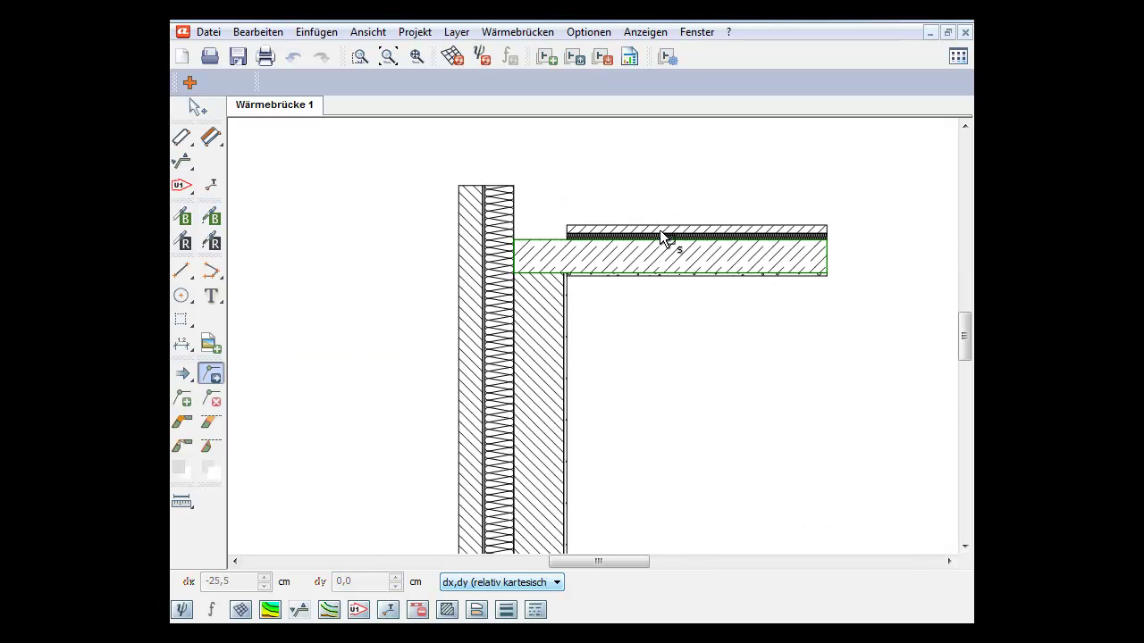
{"action": "scroll", "coordinate": [650, 384], "scroll_direction": "down", "scroll_amount": 1}
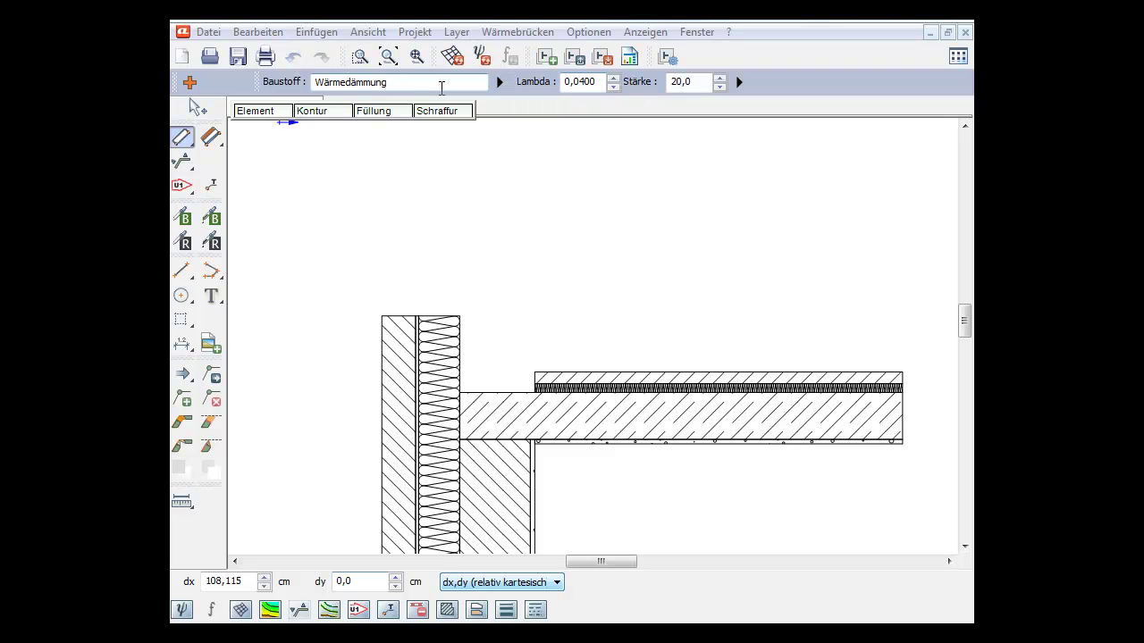
{"action": "left_click", "coordinate": [499, 81]}
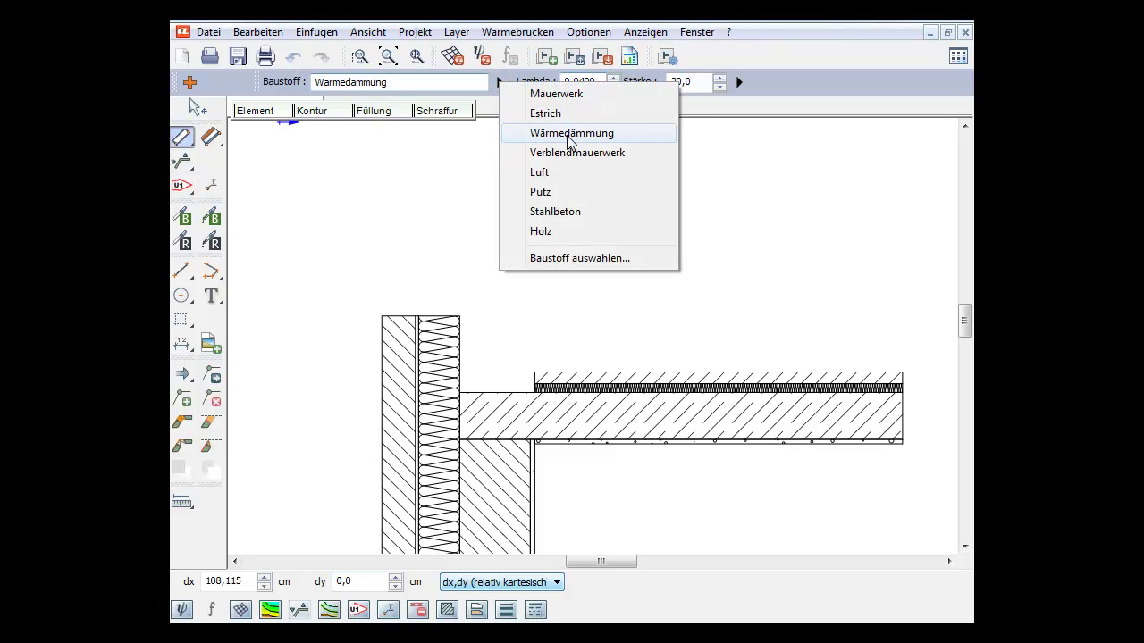
Draw a 20 cm Wärmedämmung roof layer, 150 cm long, sloping up from the wall insulation's top corner
{"action": "left_click", "coordinate": [563, 134]}
{"action": "left_click", "coordinate": [739, 82]}
{"action": "left_click", "coordinate": [769, 135]}
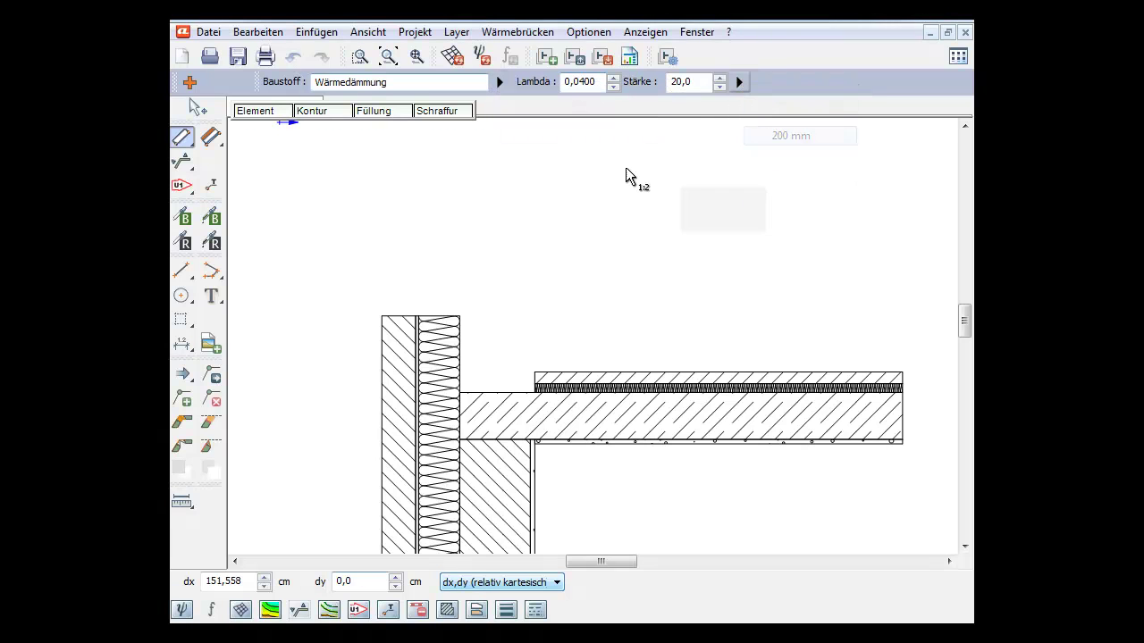
{"action": "left_click", "coordinate": [459, 315]}
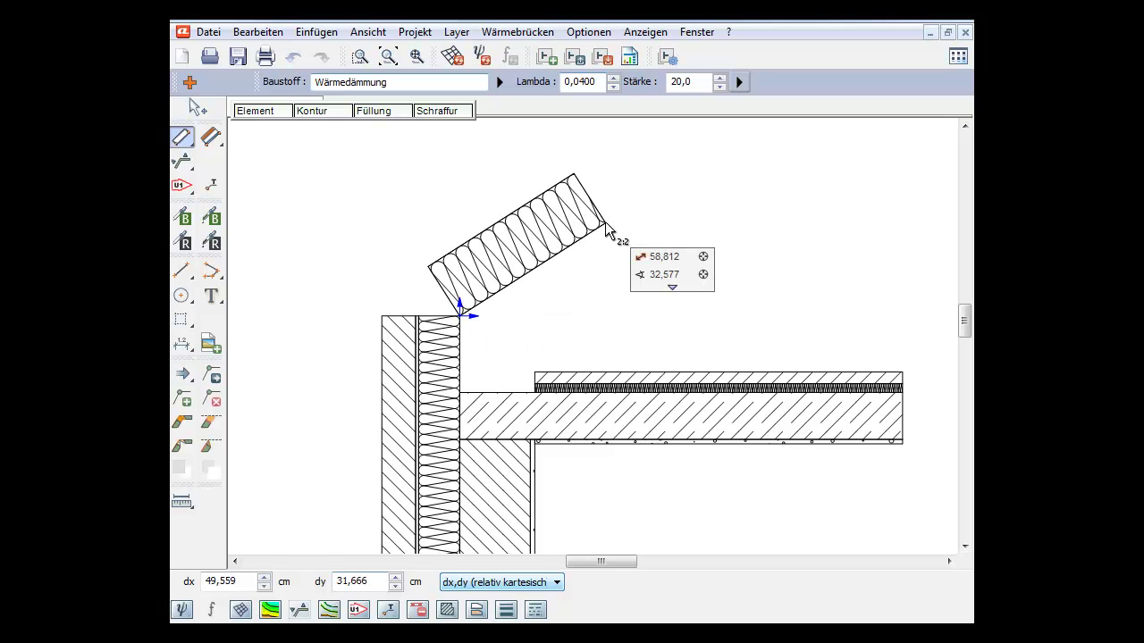
{"action": "type", "text": "150,"}
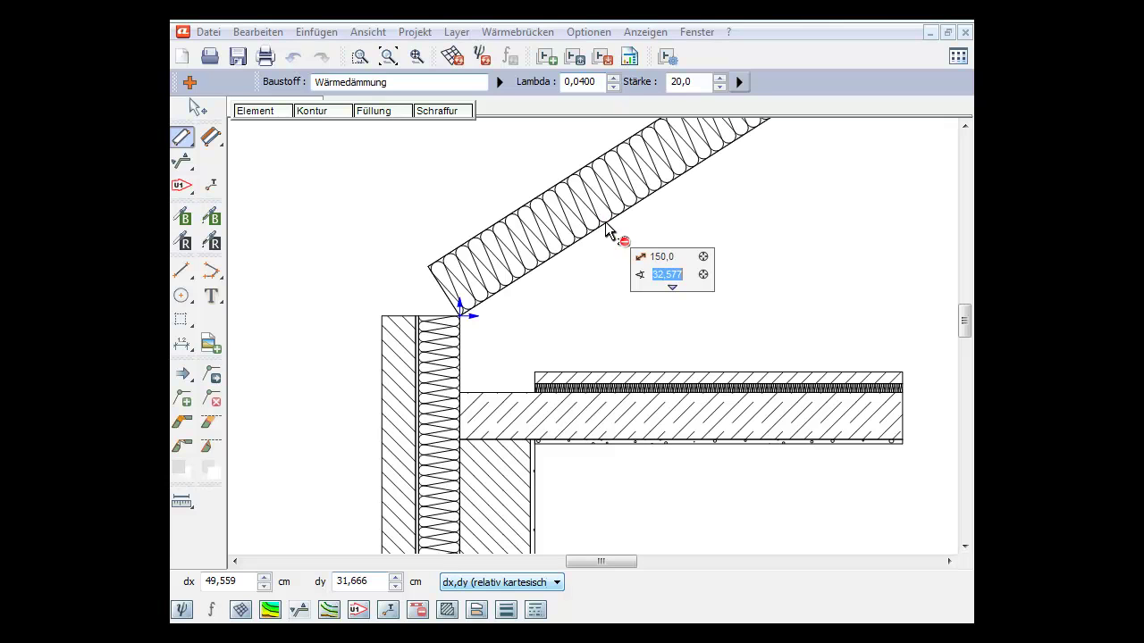
{"action": "type", "text": "0"}
{"action": "key", "text": "Return"}
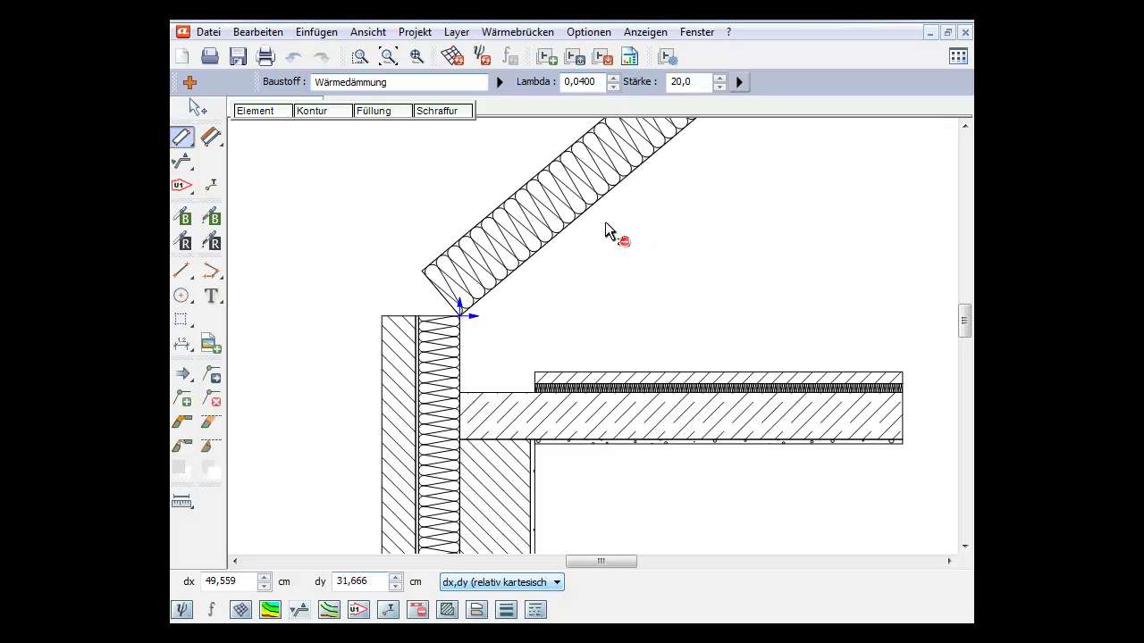
{"action": "scroll", "coordinate": [575, 199], "scroll_direction": "down", "scroll_amount": 3}
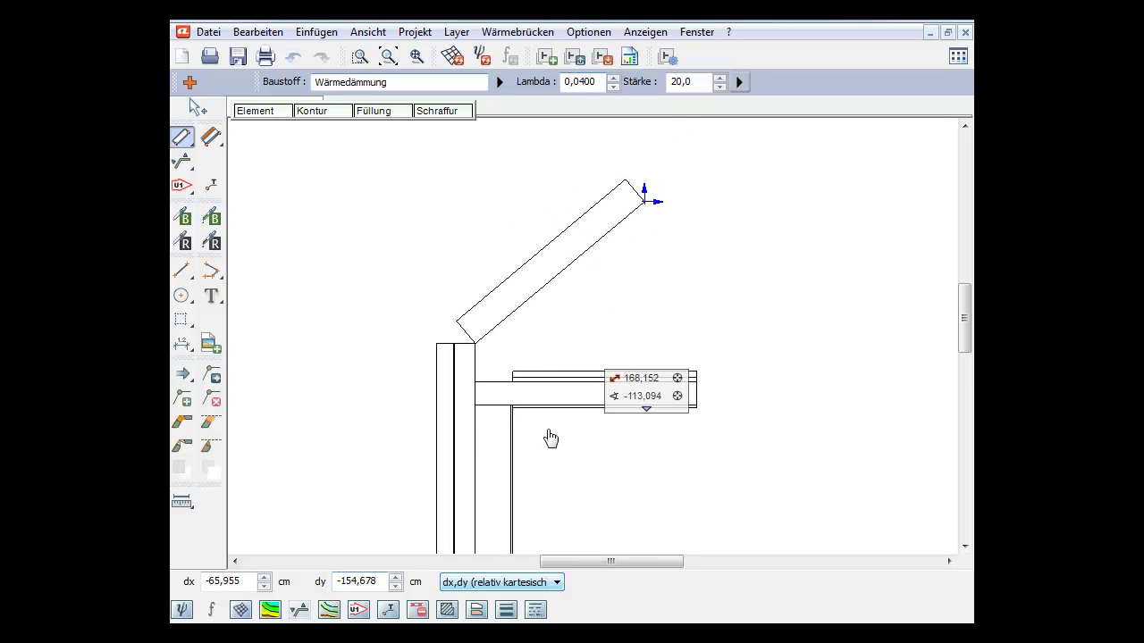
{"action": "scroll", "coordinate": [463, 319], "scroll_direction": "up", "scroll_amount": 3}
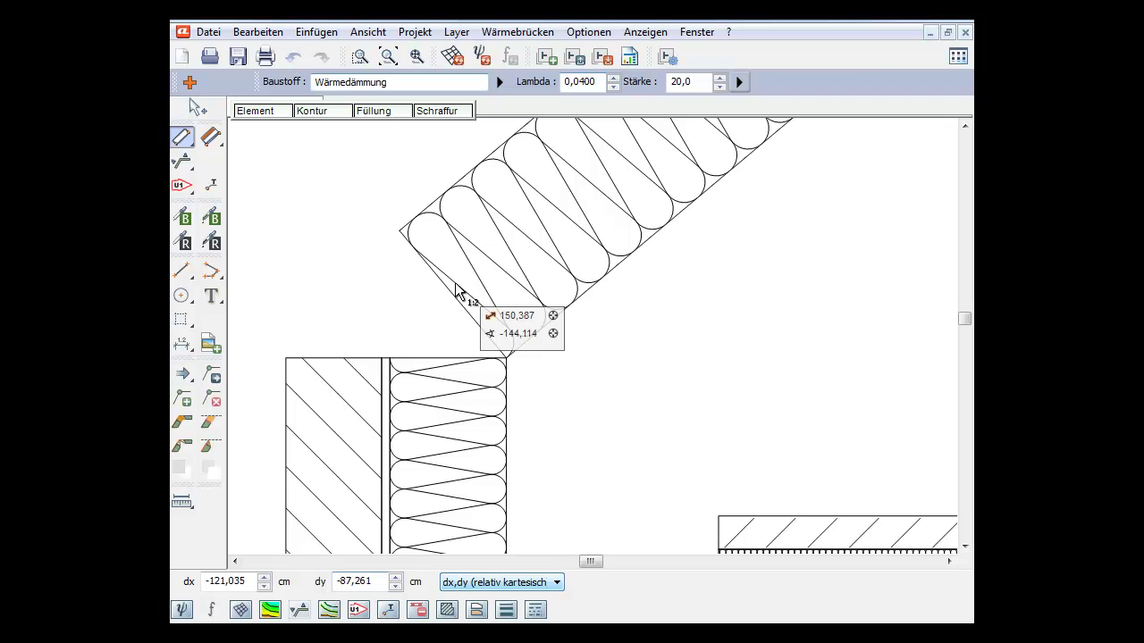
Reshape the roof insulation so its lower corner sits on the outer wall line
{"action": "left_click", "coordinate": [183, 402]}
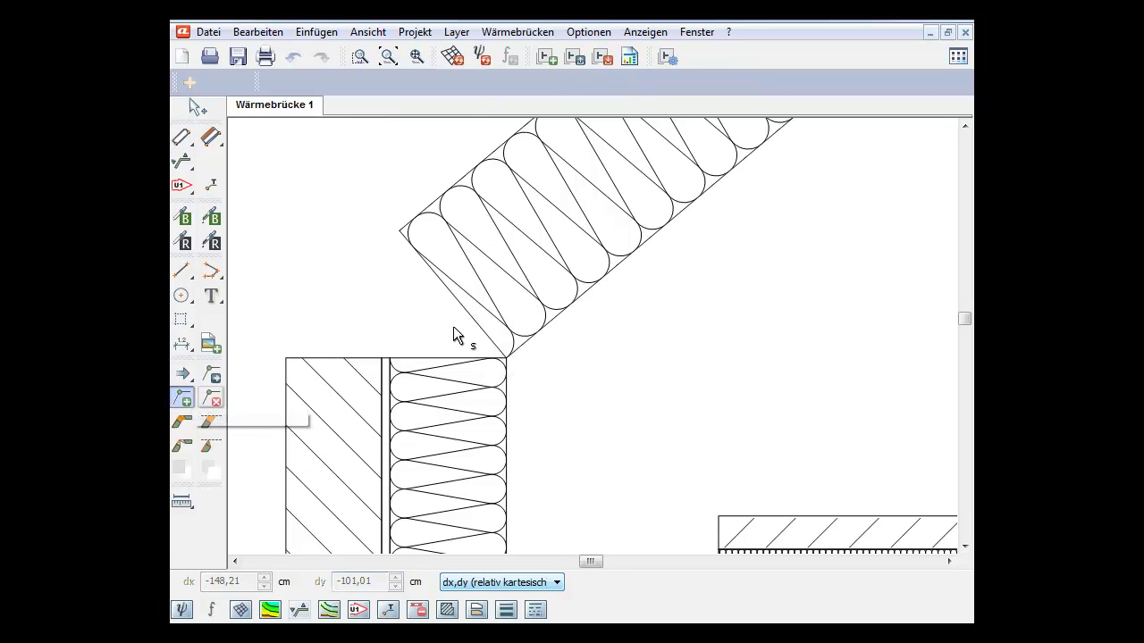
{"action": "left_click", "coordinate": [211, 375]}
{"action": "left_click_drag", "start_coordinate": [451, 293], "coordinate": [391, 359]}
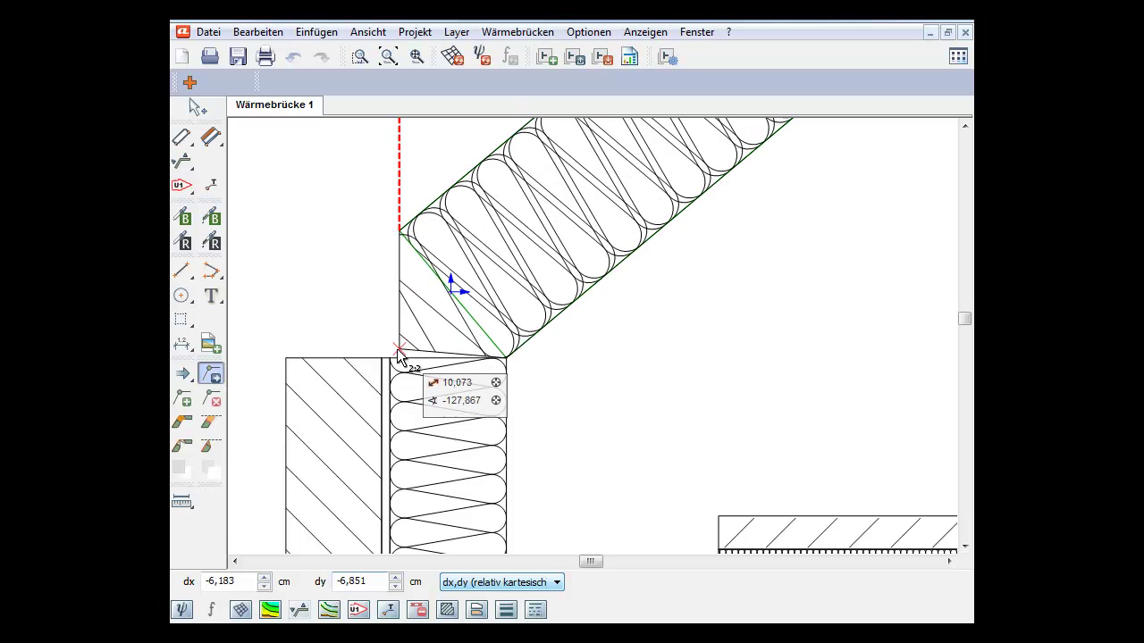
{"action": "left_click_drag", "start_coordinate": [400, 233], "coordinate": [385, 243]}
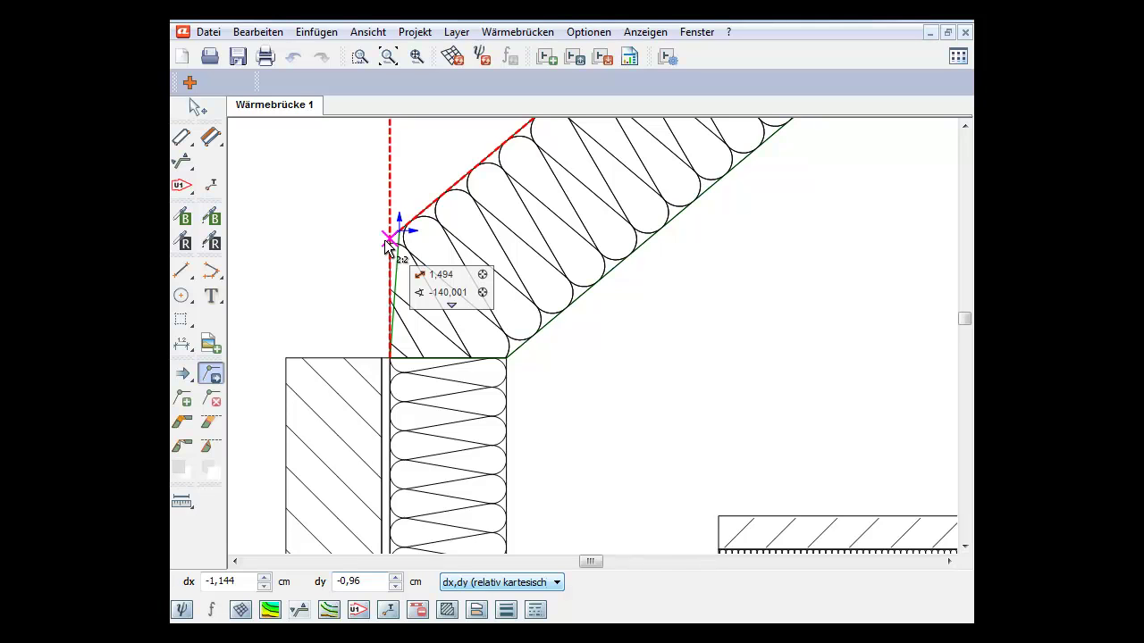
{"action": "left_click", "coordinate": [387, 241]}
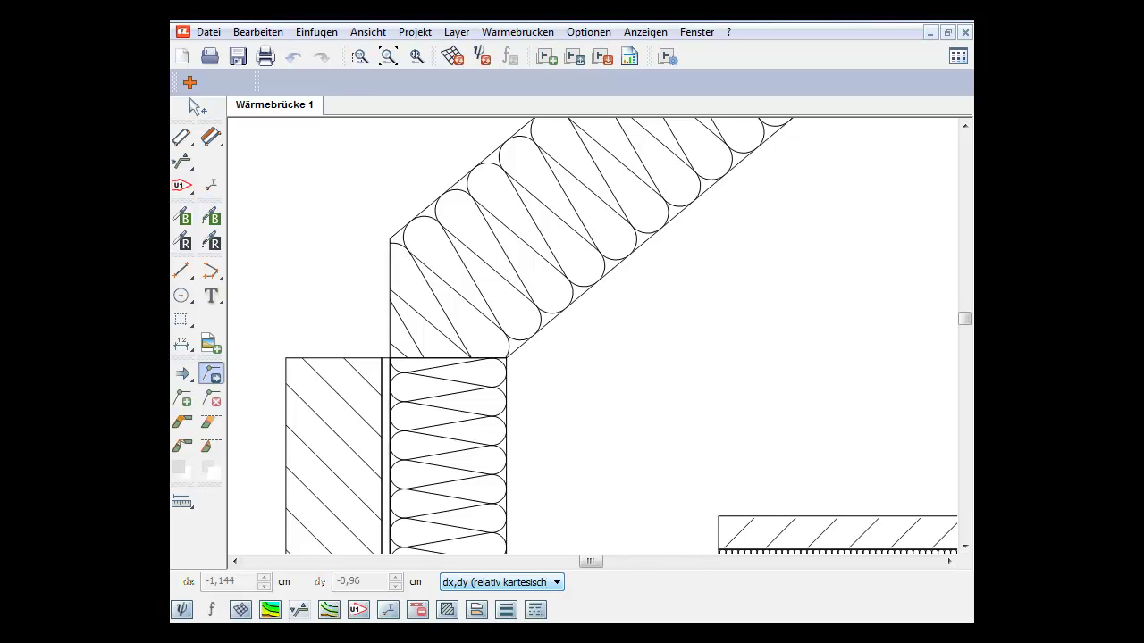
{"action": "scroll", "coordinate": [751, 464], "scroll_direction": "down", "scroll_amount": 3}
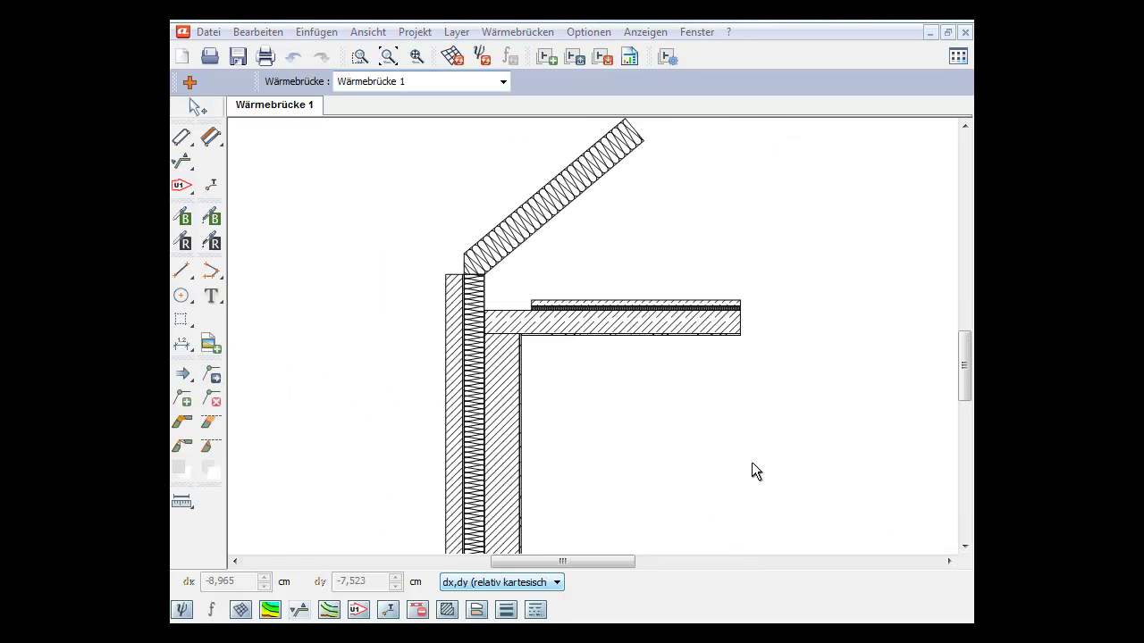
{"action": "left_click", "coordinate": [180, 601]}
Trim the insulation overhang at the frame top and extend the narrow vertical element to the roof line
{"action": "left_click", "coordinate": [360, 57]}
{"action": "left_click_drag", "start_coordinate": [482, 184], "coordinate": [558, 259]}
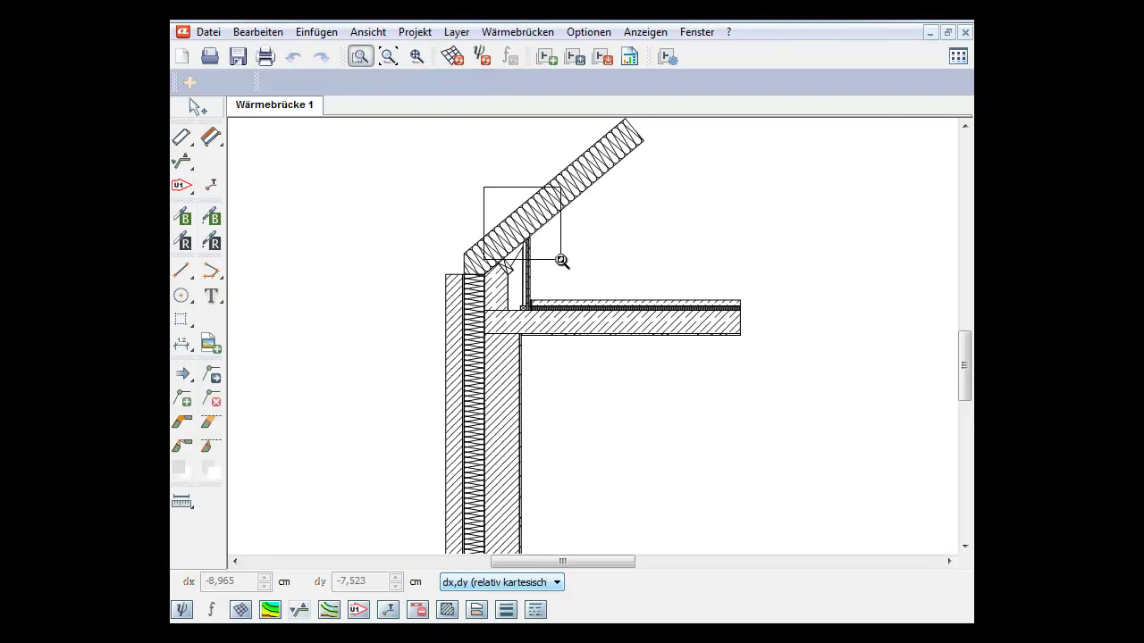
{"action": "left_click", "coordinate": [211, 425]}
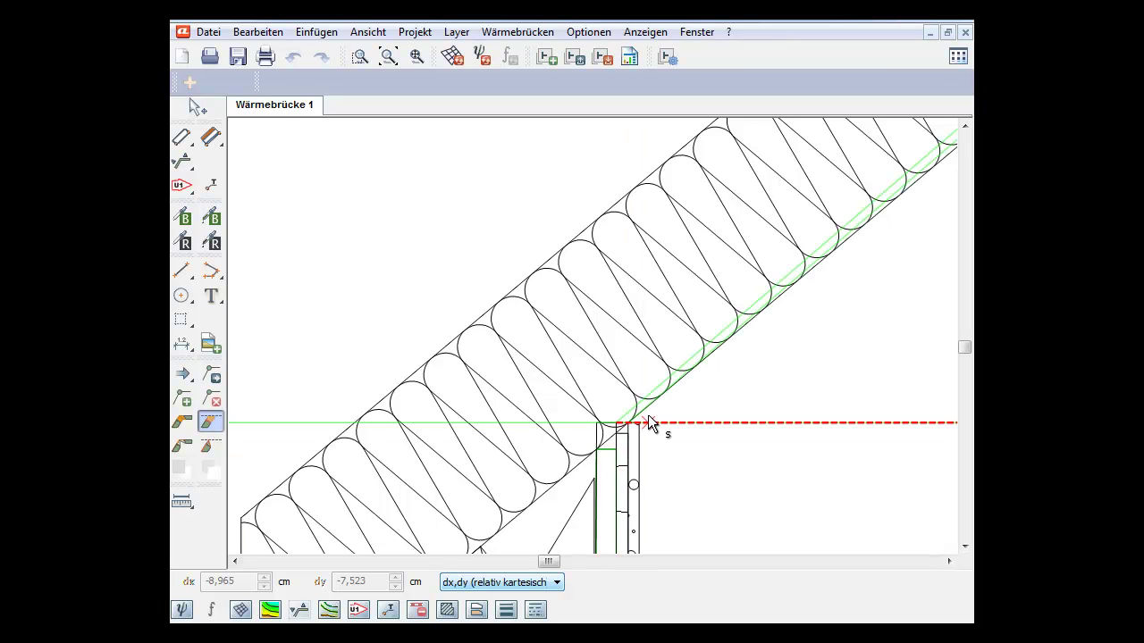
{"action": "scroll", "coordinate": [623, 433], "scroll_direction": "up", "scroll_amount": 2}
{"action": "scroll", "coordinate": [618, 427], "scroll_direction": "up", "scroll_amount": 1}
{"action": "left_click", "coordinate": [616, 428]}
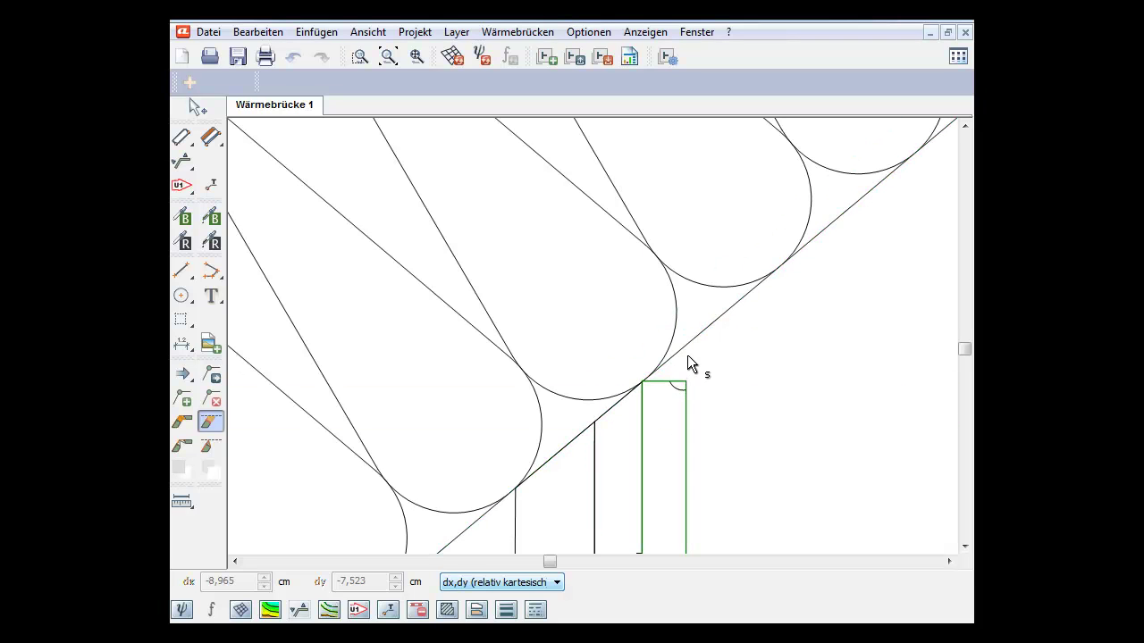
{"action": "left_click", "coordinate": [689, 362]}
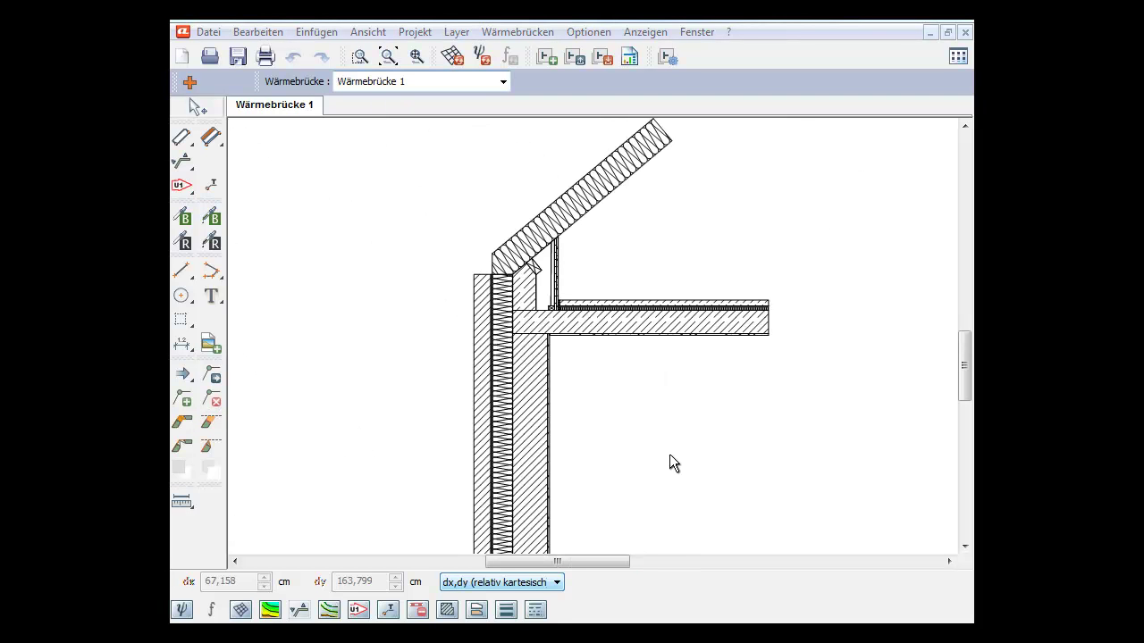
Draw a parallel line 3,0 cm above the roof's top edge, running past the wall
{"action": "left_click", "coordinate": [181, 270]}
{"action": "left_click", "coordinate": [243, 81]}
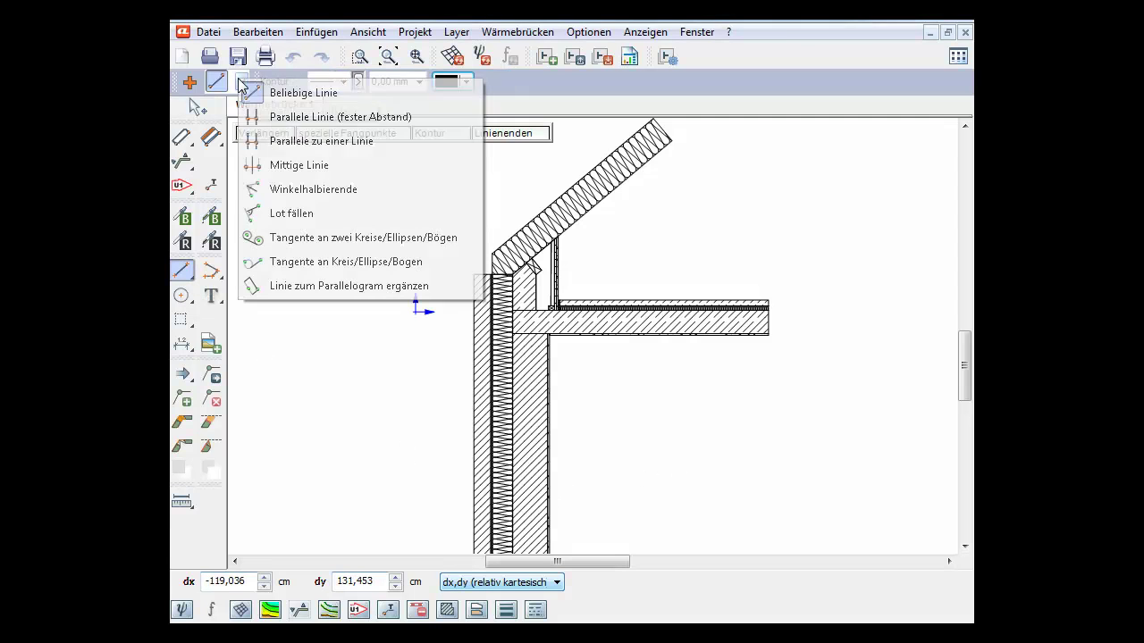
{"action": "left_click", "coordinate": [273, 119]}
{"action": "middle_click_drag", "start_coordinate": [395, 151], "coordinate": [329, 250]}
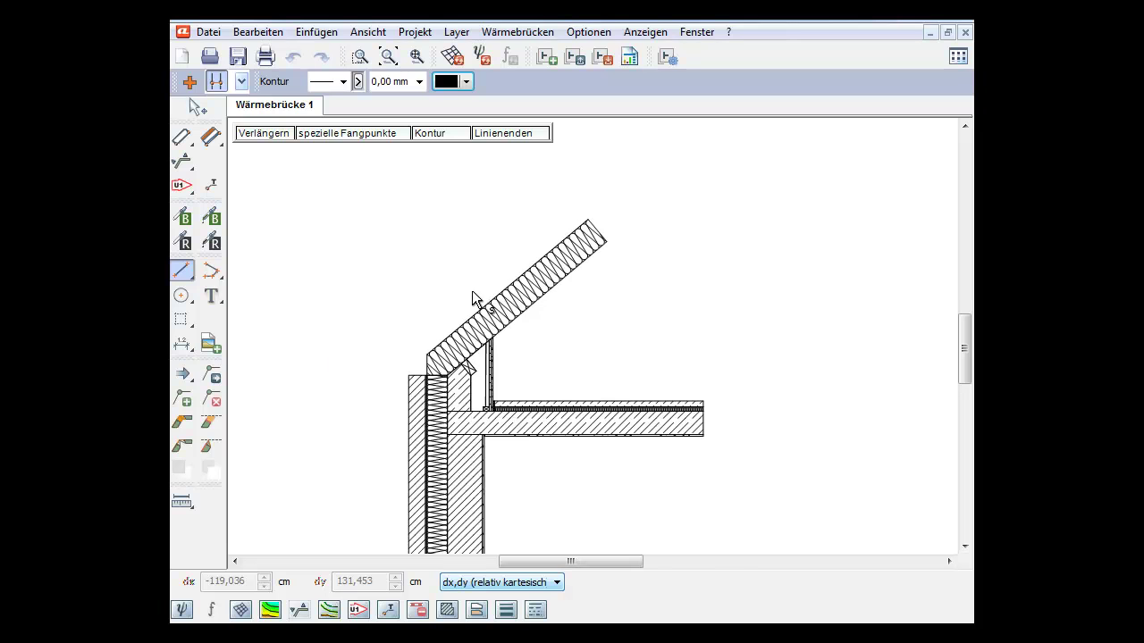
{"action": "left_click", "coordinate": [495, 312]}
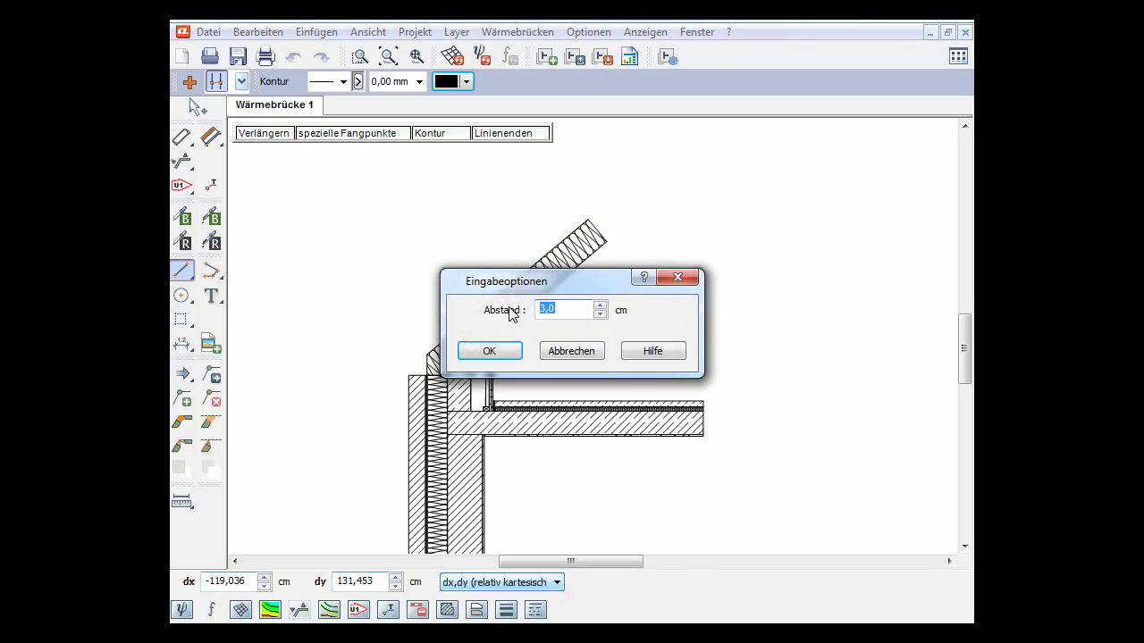
{"action": "left_click", "coordinate": [490, 351]}
{"action": "scroll", "coordinate": [624, 248], "scroll_direction": "up", "scroll_amount": 3}
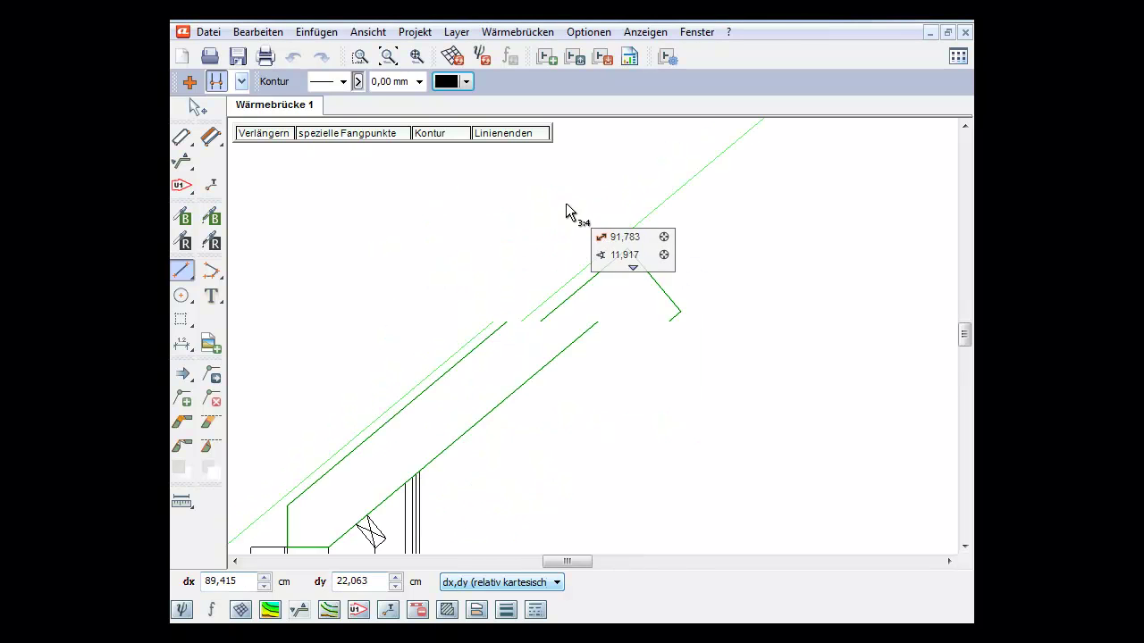
{"action": "left_click", "coordinate": [624, 247]}
{"action": "scroll", "coordinate": [488, 298], "scroll_direction": "up", "scroll_amount": 2}
{"action": "middle_click_drag", "start_coordinate": [488, 298], "coordinate": [586, 230]}
{"action": "scroll", "coordinate": [699, 170], "scroll_direction": "down", "scroll_amount": 5}
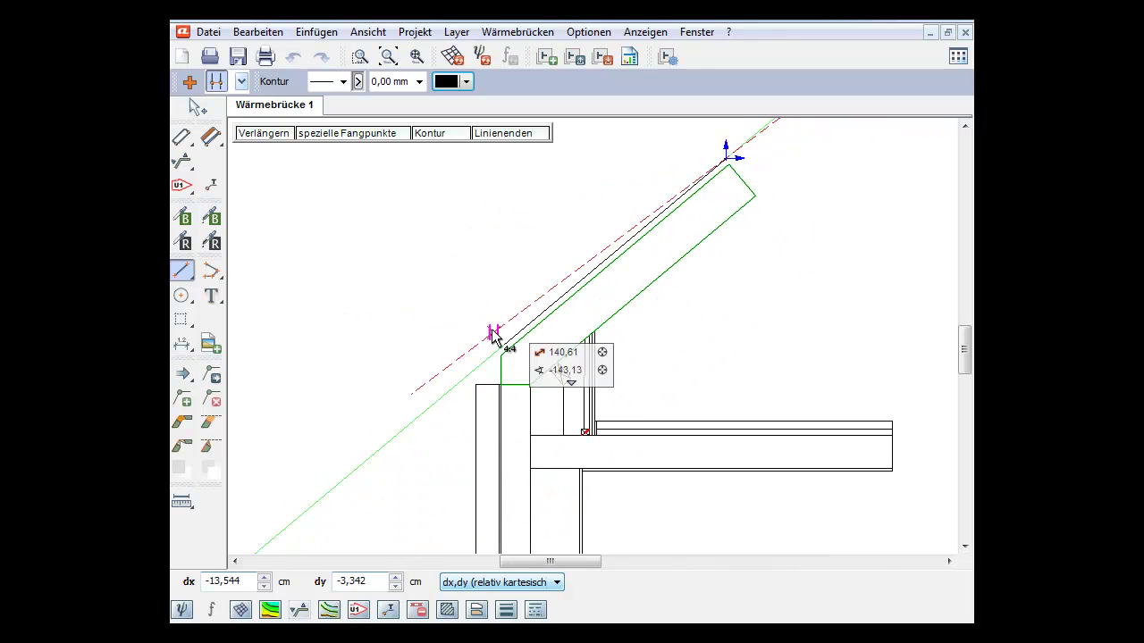
{"action": "left_click", "coordinate": [396, 443]}
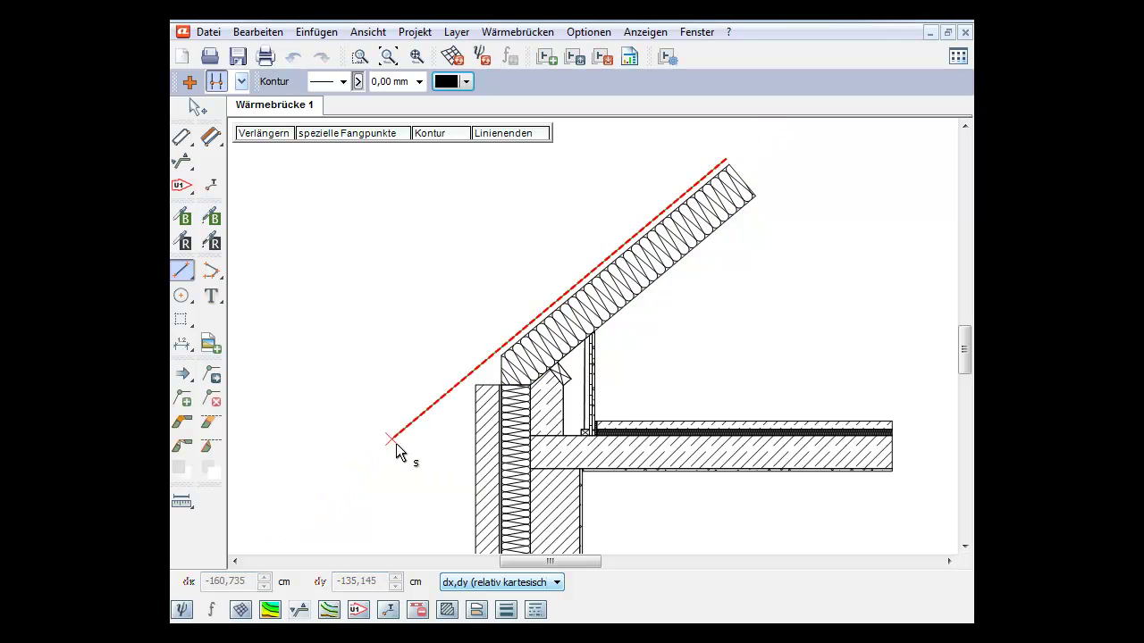
Draw a 23 cm line at -50° closing the lower end of the roof overhang
{"action": "left_click", "coordinate": [242, 81]}
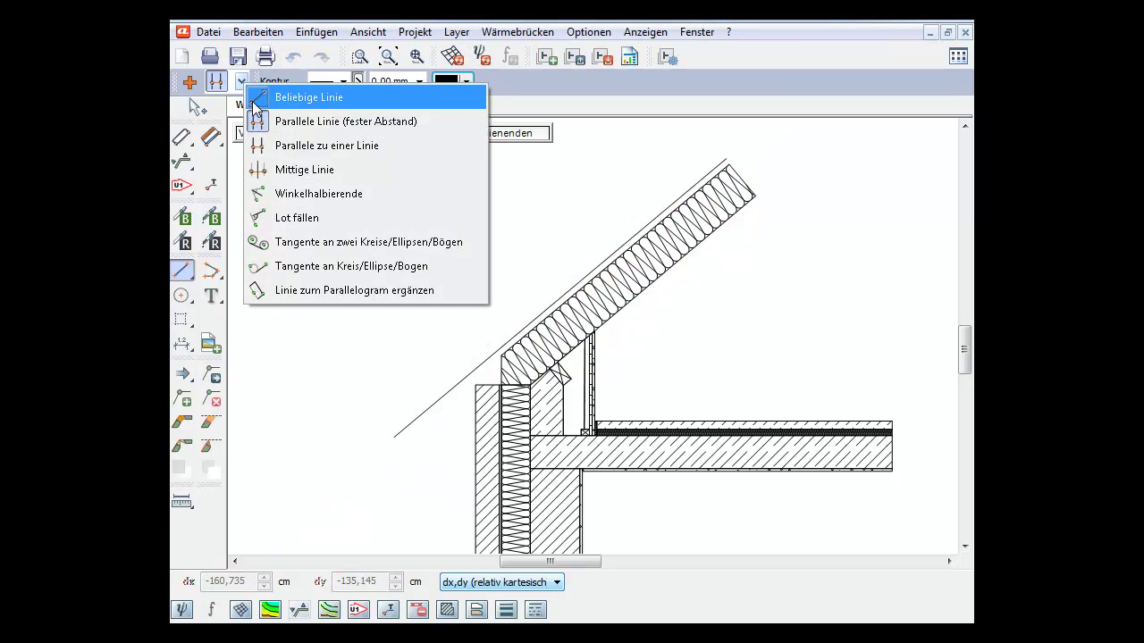
{"action": "left_click", "coordinate": [268, 94]}
{"action": "left_click", "coordinate": [393, 439]}
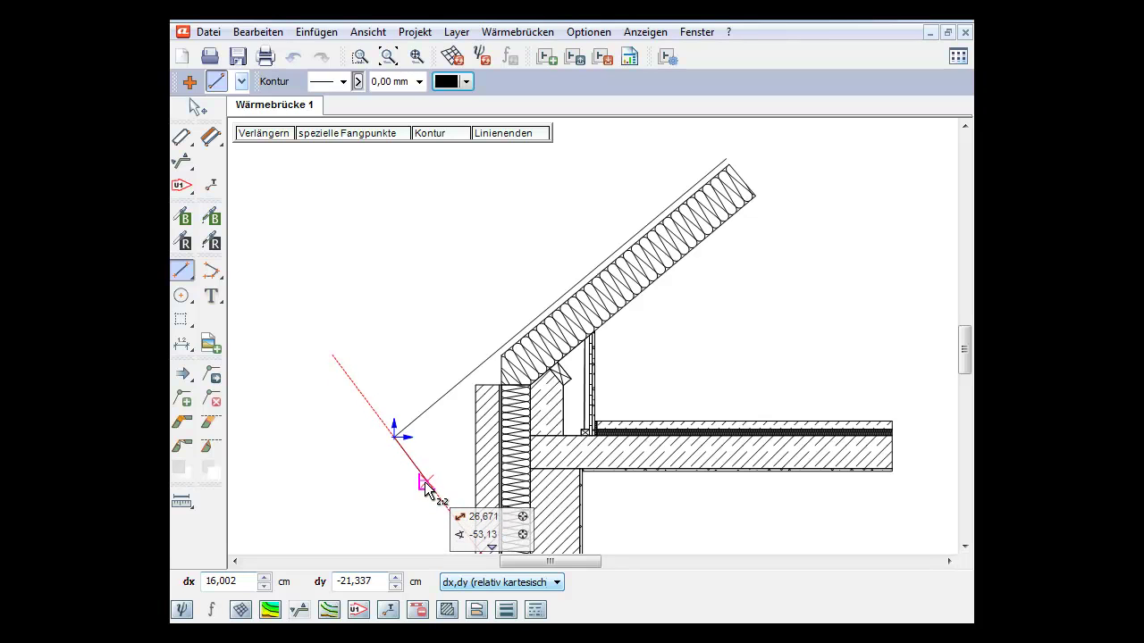
{"action": "type", "text": "23"}
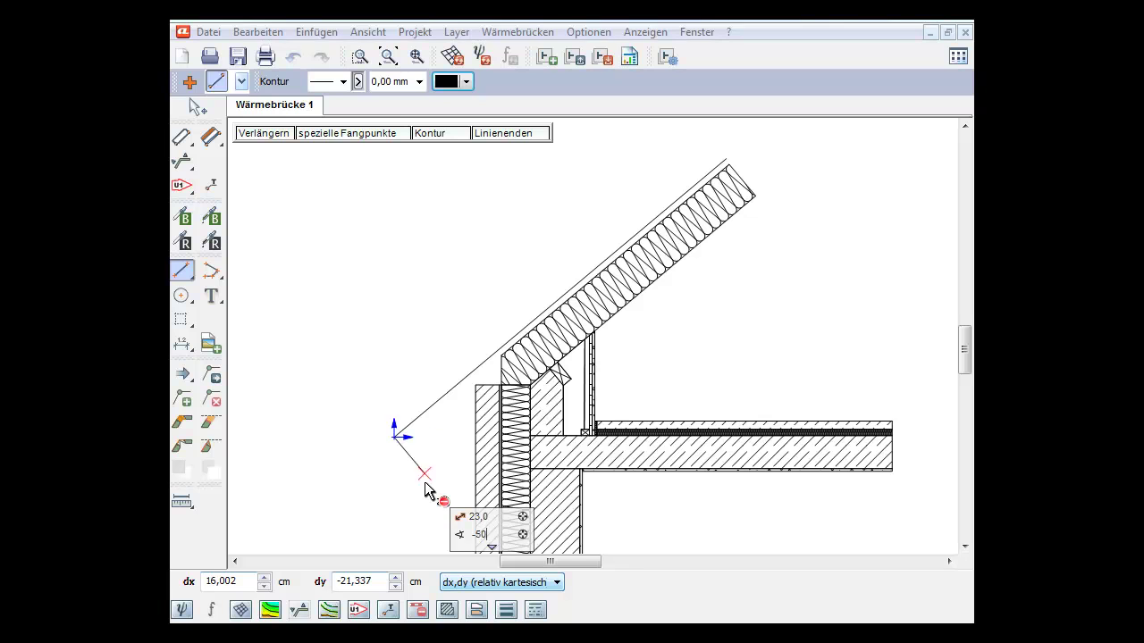
{"action": "key", "text": "Return"}
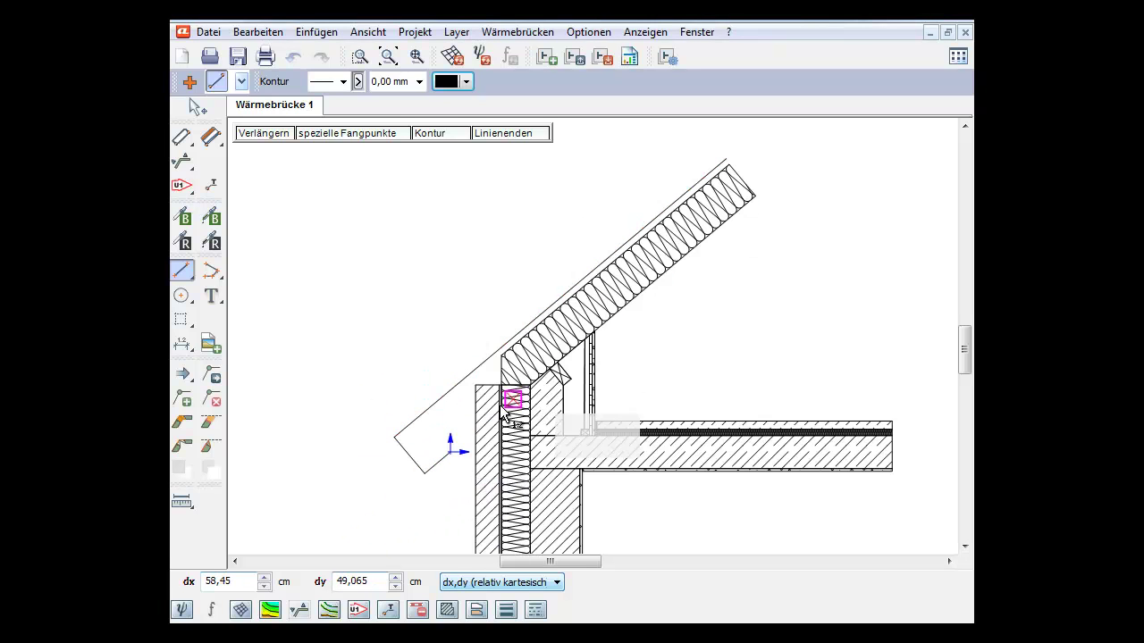
{"action": "left_click", "coordinate": [198, 108]}
Extend the overhang's underside edge to the wall's outer face and show the whole drawing
{"action": "scroll", "coordinate": [408, 253], "scroll_direction": "up", "scroll_amount": 2}
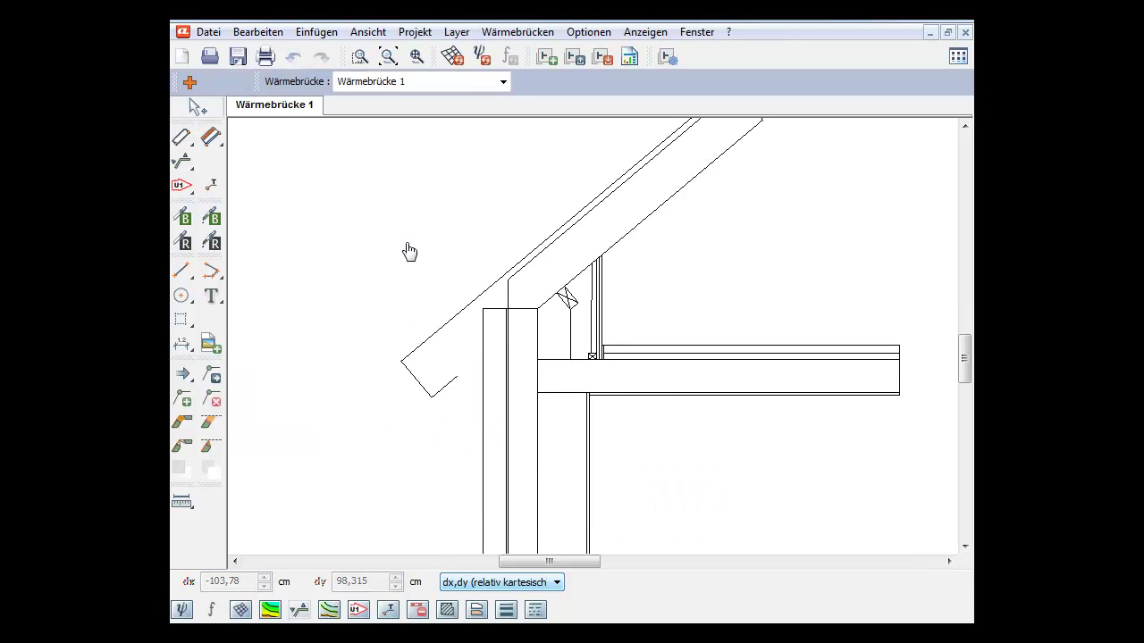
{"action": "scroll", "coordinate": [256, 352], "scroll_direction": "down", "scroll_amount": 2}
{"action": "left_click", "coordinate": [211, 374]}
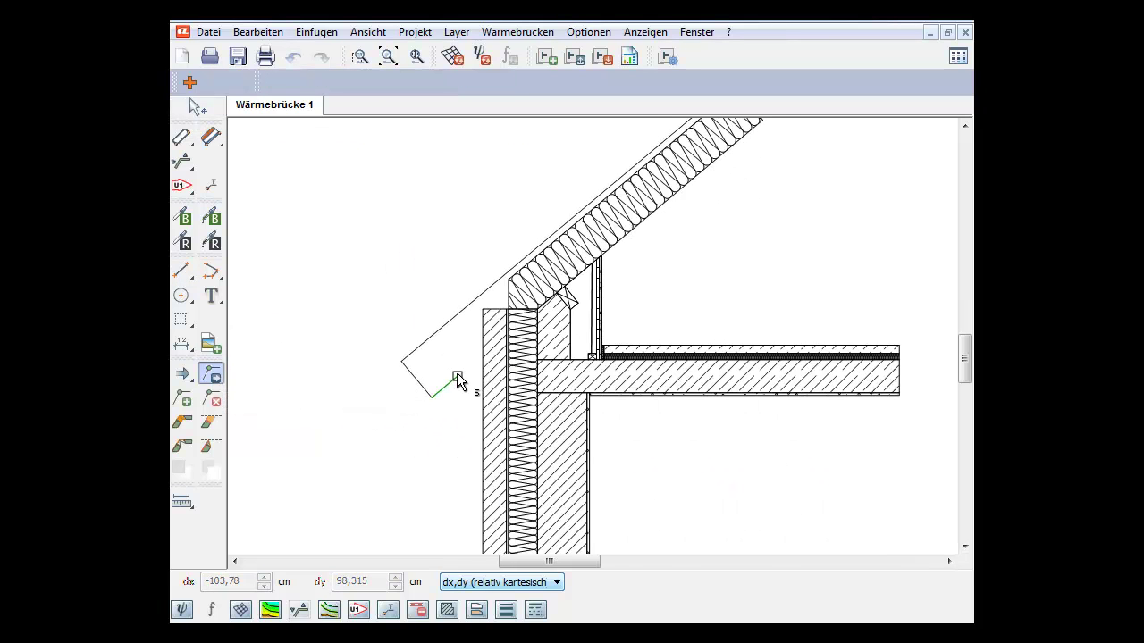
{"action": "left_click", "coordinate": [457, 375]}
{"action": "scroll", "coordinate": [474, 362], "scroll_direction": "up", "scroll_amount": 3}
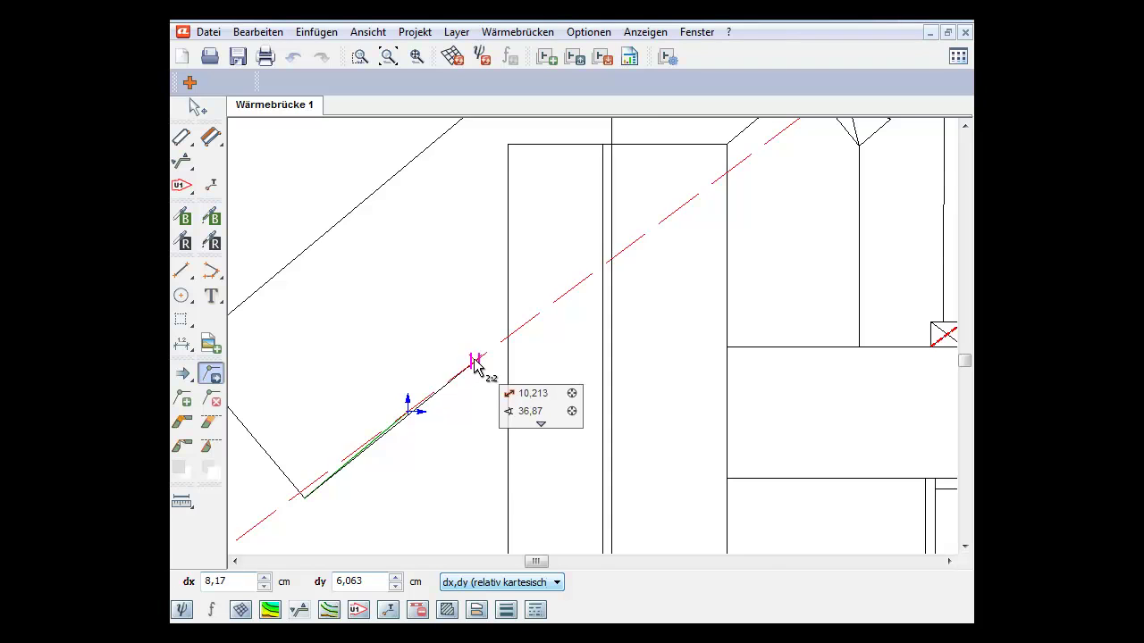
{"action": "left_click", "coordinate": [507, 325]}
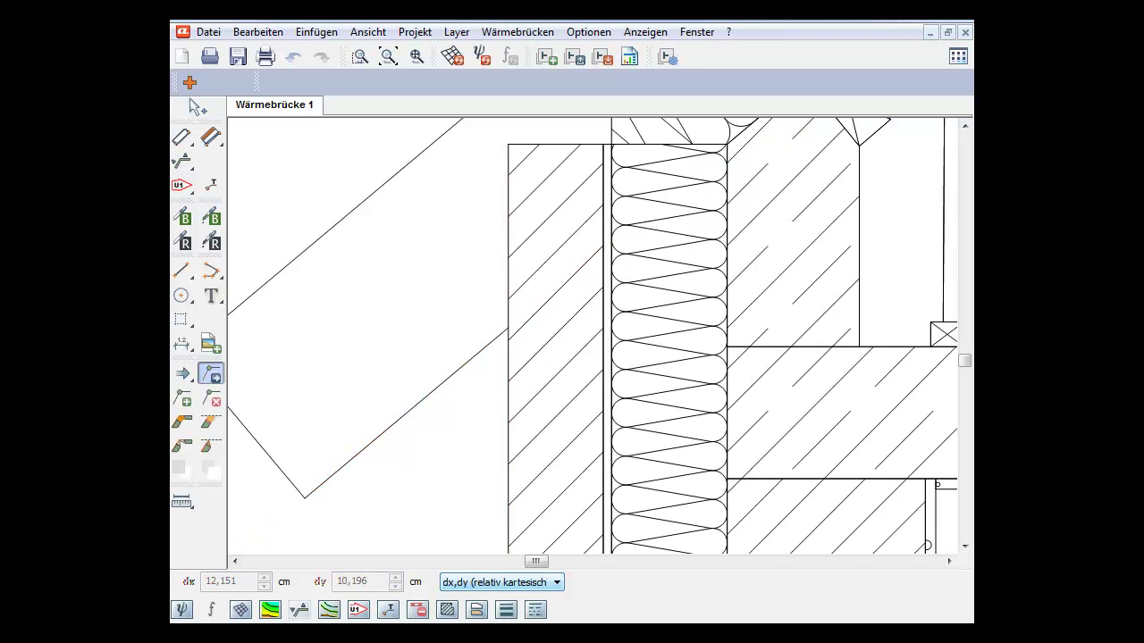
{"action": "left_click", "coordinate": [389, 56]}
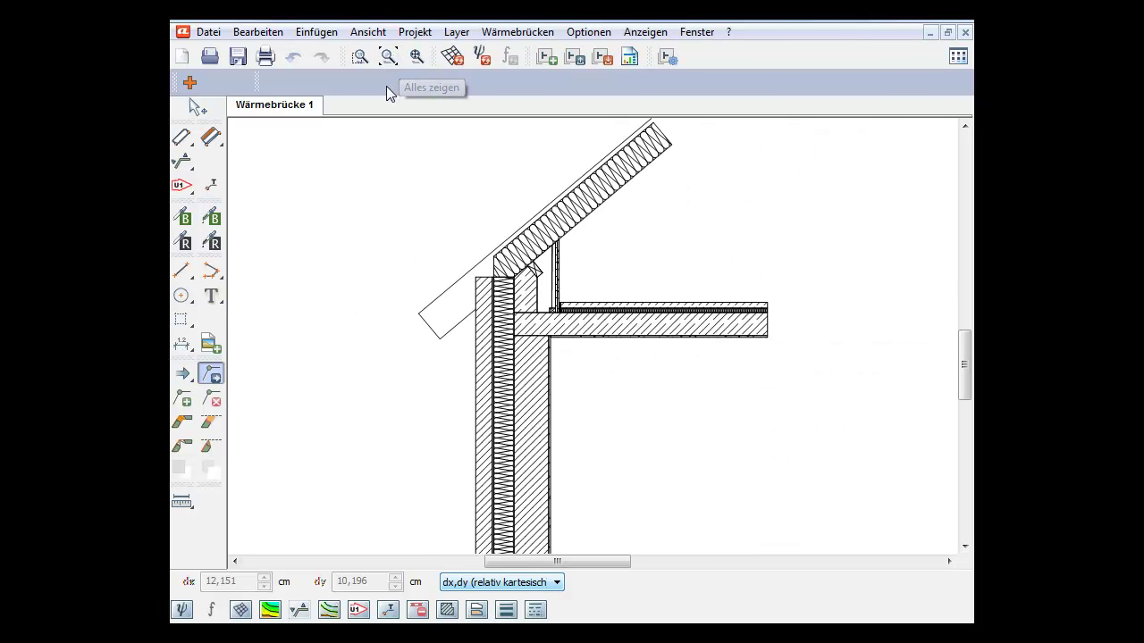
Bring up the distance-measuring tool from the helper element options
{"action": "left_click", "coordinate": [211, 297]}
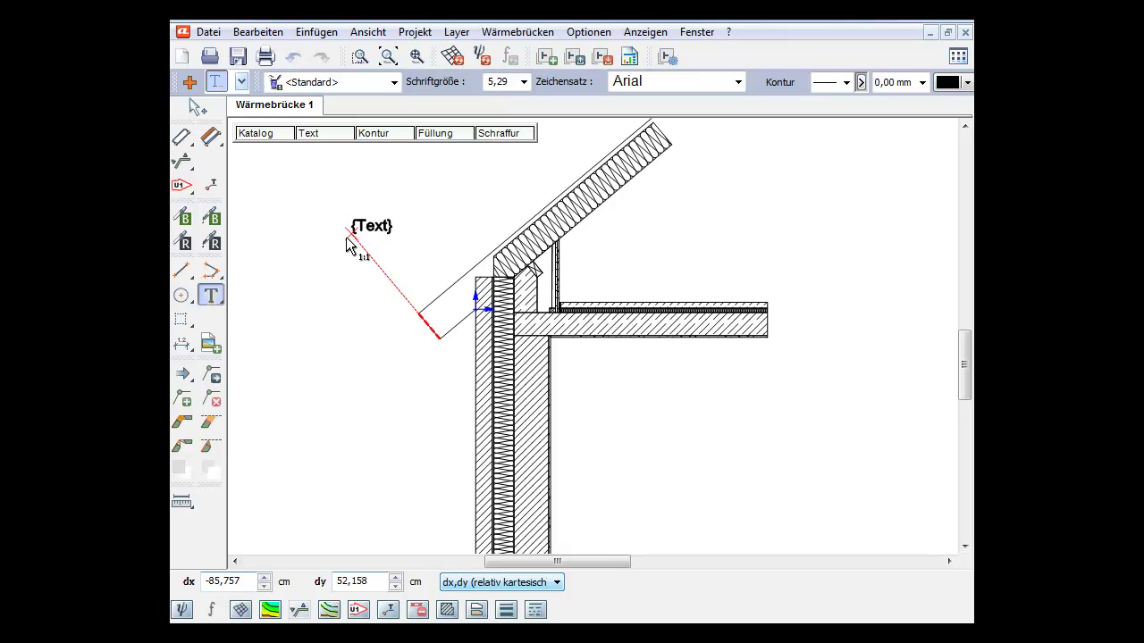
{"action": "left_click", "coordinate": [180, 319]}
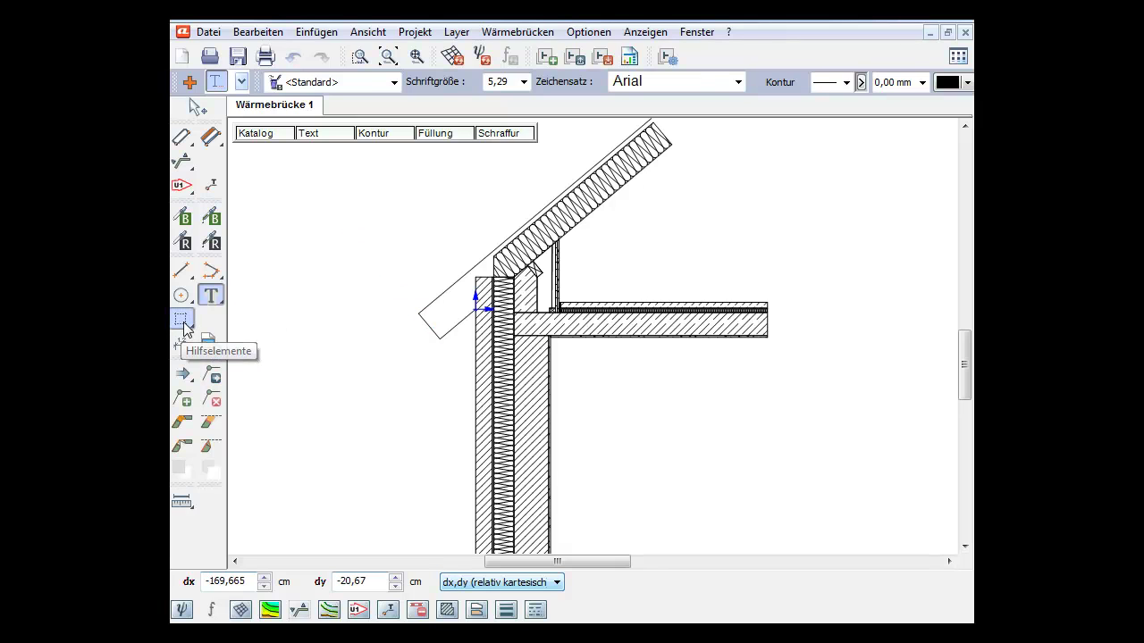
{"action": "left_click", "coordinate": [241, 82]}
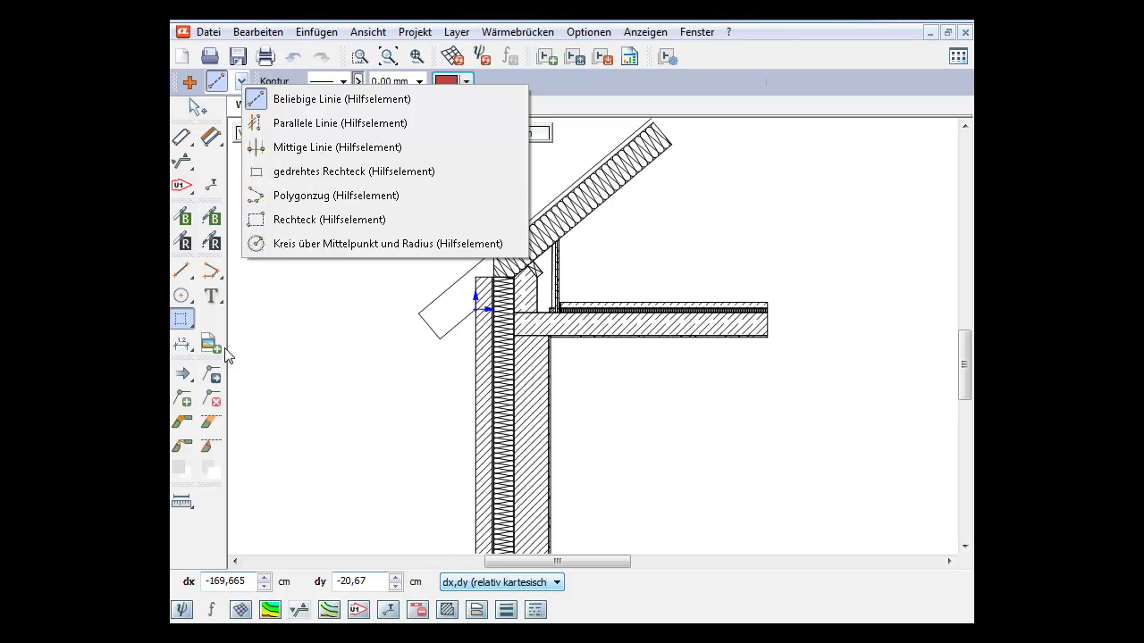
{"action": "left_click", "coordinate": [181, 503]}
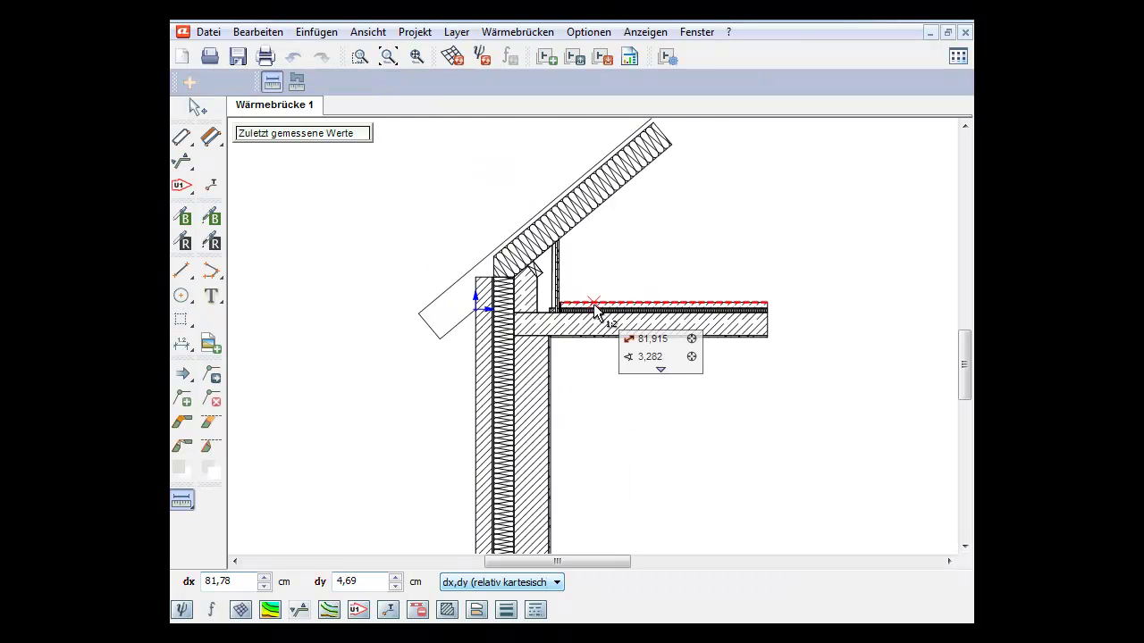
Measure the ceiling slab's length from its left end to its right end
{"action": "scroll", "coordinate": [595, 312], "scroll_direction": "up", "scroll_amount": 3}
{"action": "left_click", "coordinate": [527, 303]}
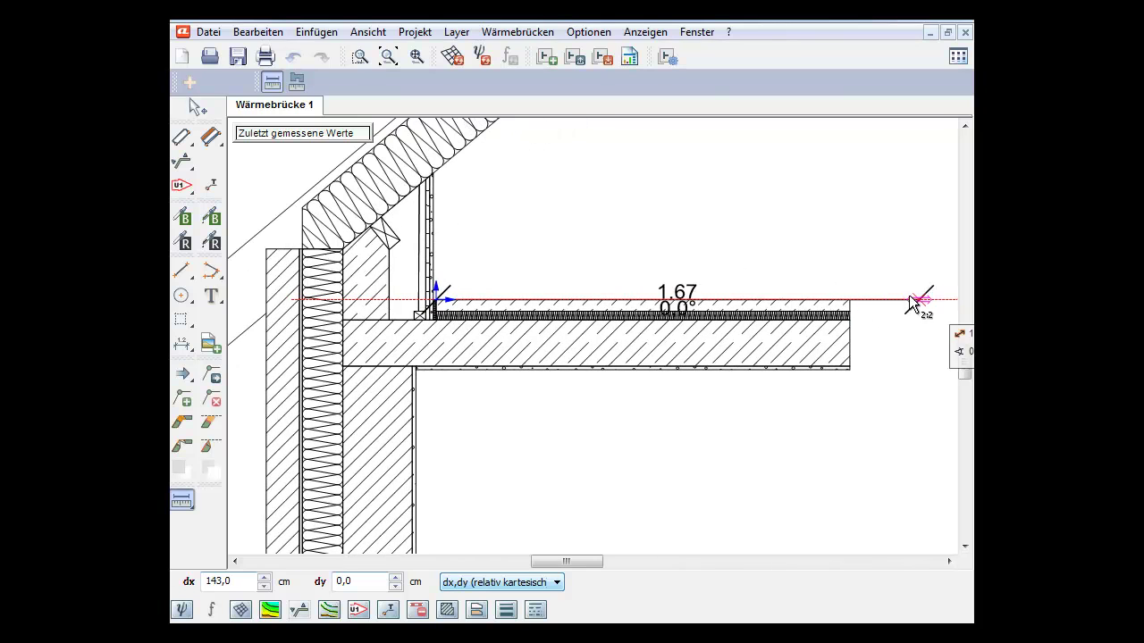
{"action": "left_click", "coordinate": [852, 302]}
{"action": "key", "text": "Escape"}
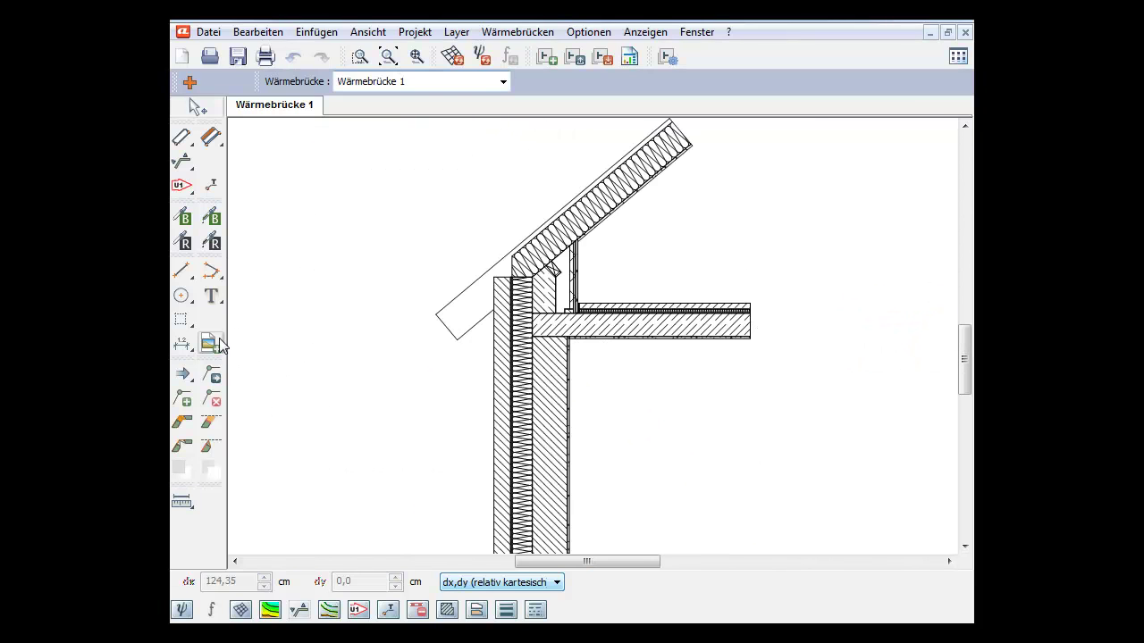
Add a free-direction 24,5 dimension across the slab's thickness at its right end, then select it
{"action": "left_click", "coordinate": [181, 343]}
{"action": "left_click", "coordinate": [242, 82]}
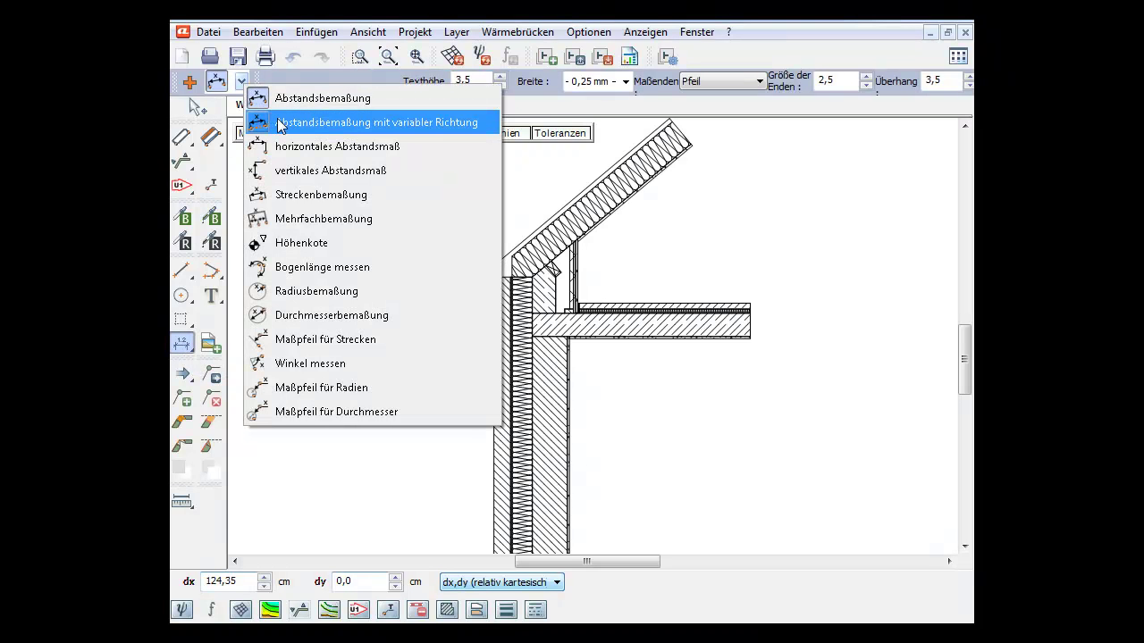
{"action": "left_click", "coordinate": [280, 122]}
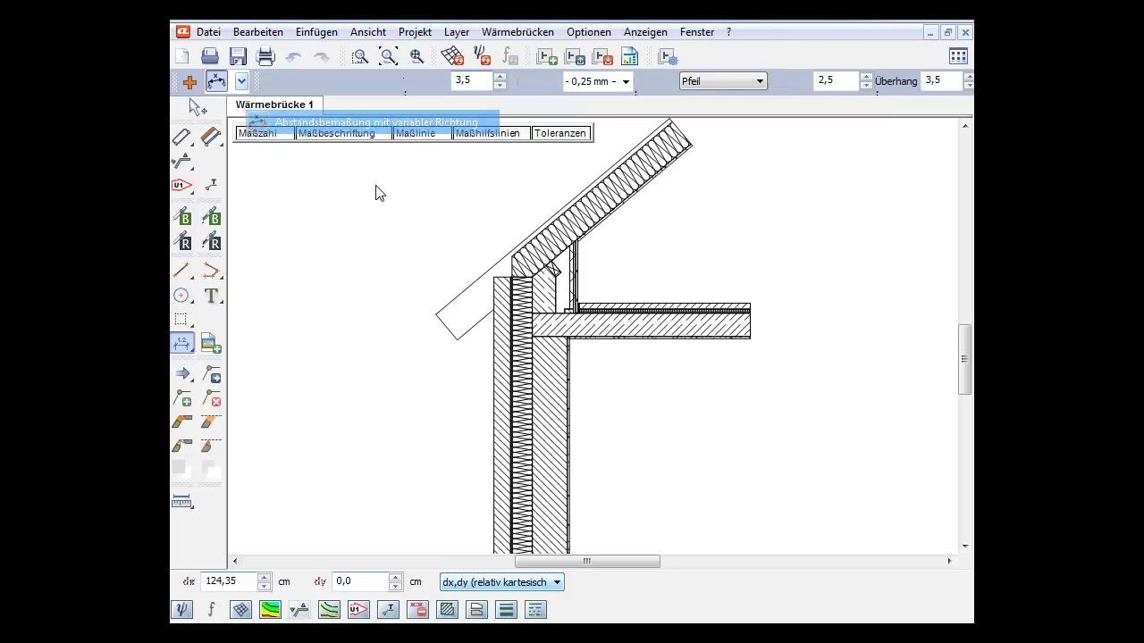
{"action": "scroll", "coordinate": [767, 316], "scroll_direction": "up", "scroll_amount": 3}
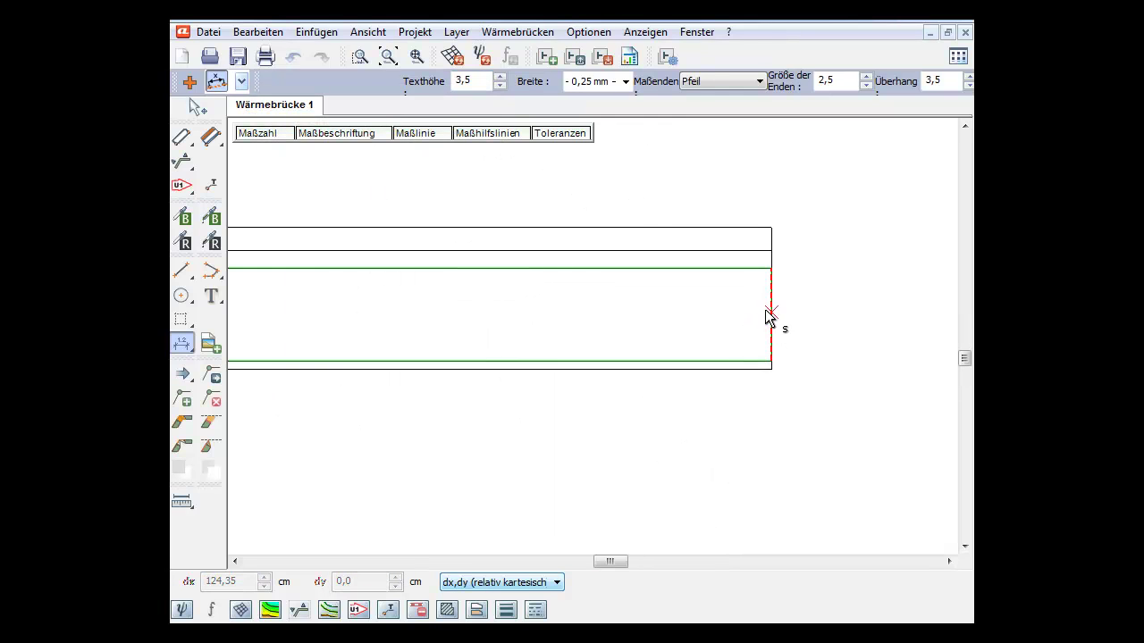
{"action": "left_click", "coordinate": [772, 369]}
{"action": "left_click", "coordinate": [770, 228]}
{"action": "scroll", "coordinate": [898, 364], "scroll_direction": "down", "scroll_amount": 3}
{"action": "scroll", "coordinate": [438, 253], "scroll_direction": "up", "scroll_amount": 2}
{"action": "key", "text": "Escape"}
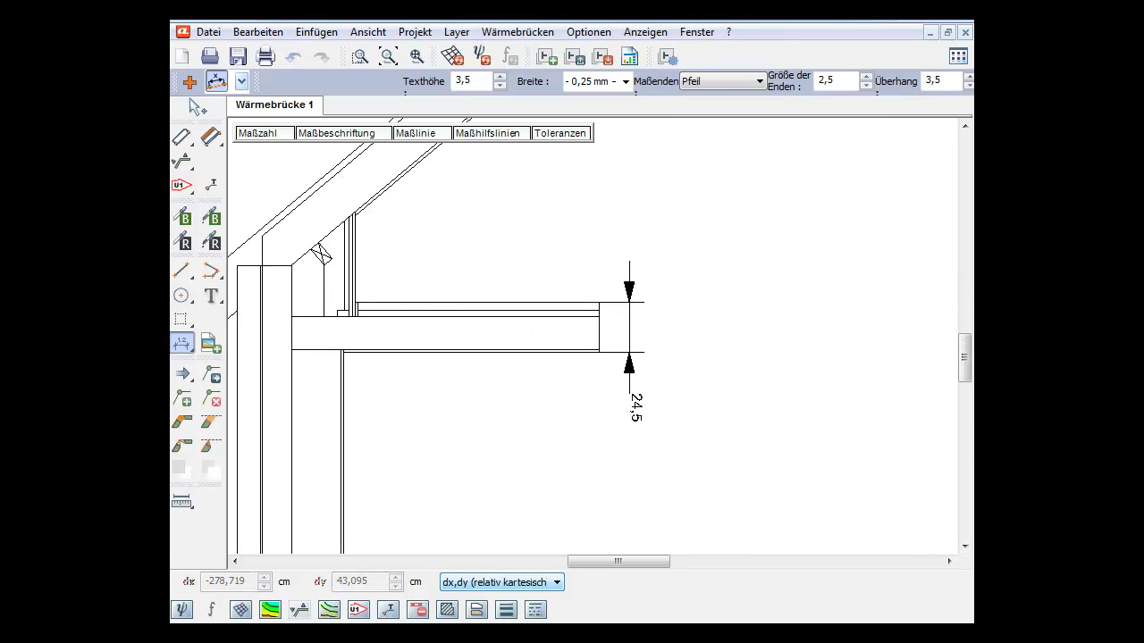
{"action": "scroll", "coordinate": [487, 300], "scroll_direction": "down", "scroll_amount": 2}
{"action": "scroll", "coordinate": [655, 333], "scroll_direction": "up", "scroll_amount": 2}
{"action": "left_click", "coordinate": [636, 327]}
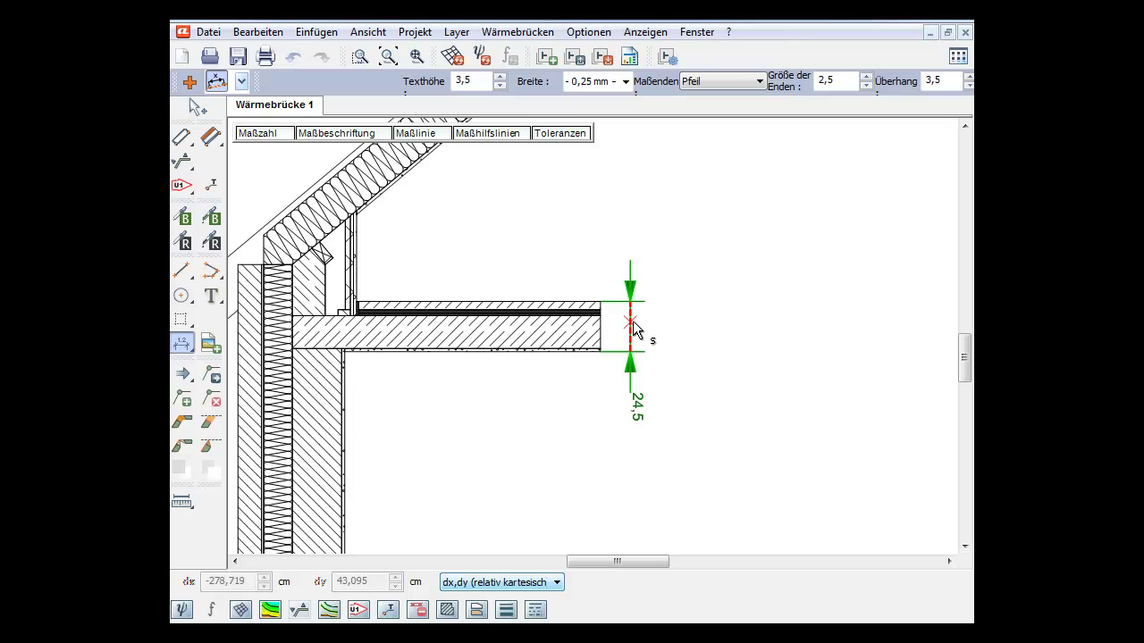
{"action": "left_click", "coordinate": [640, 329]}
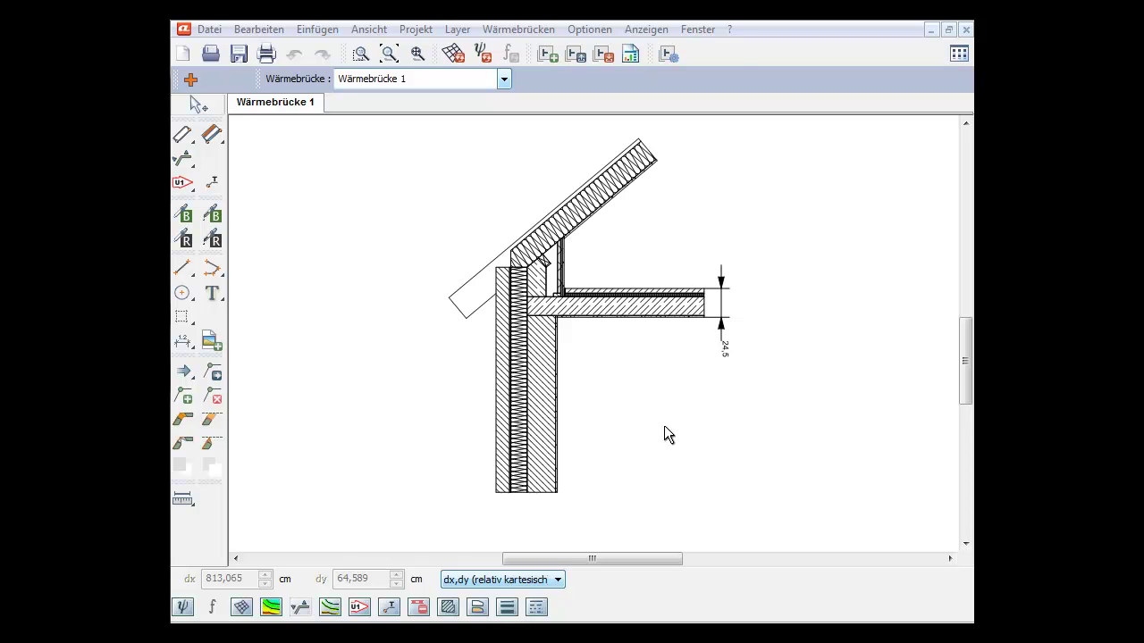
Import wb-002.dwg as a project file with file type AutoCAD (DWG)
{"action": "left_click", "coordinate": [210, 31]}
{"action": "mouse_move", "coordinate": [251, 222]}
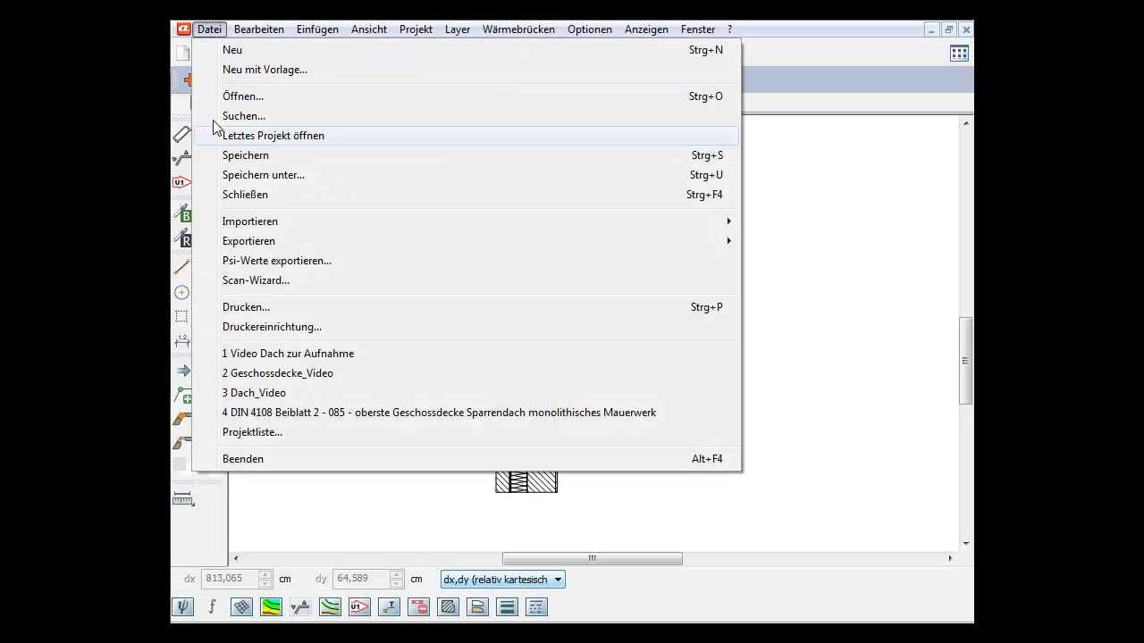
{"action": "left_click", "coordinate": [782, 228]}
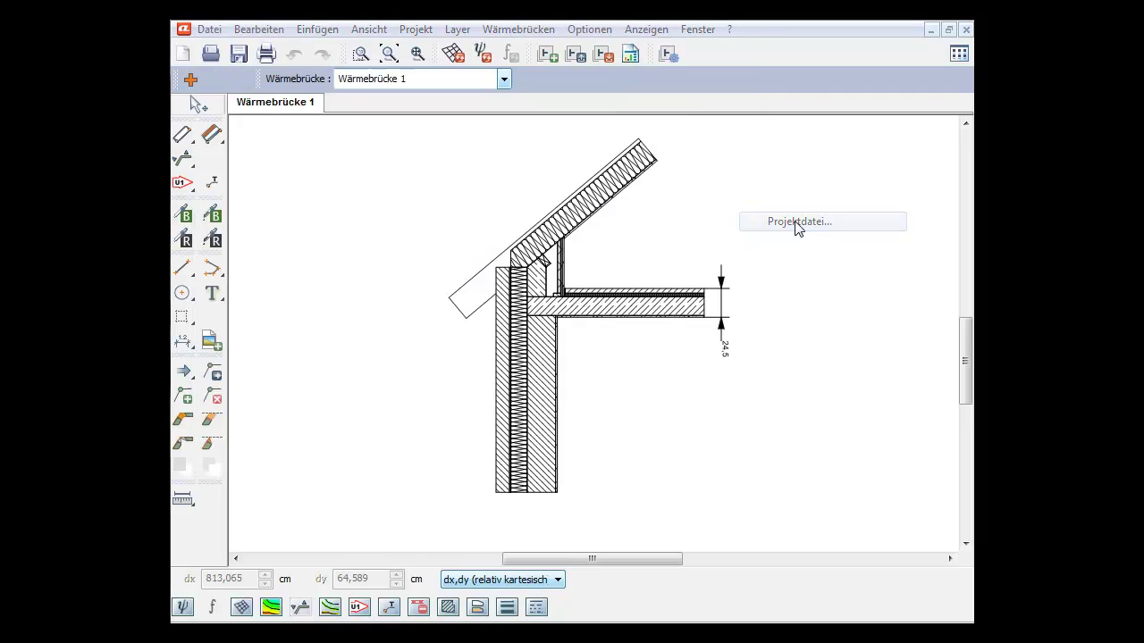
{"action": "left_click", "coordinate": [527, 482]}
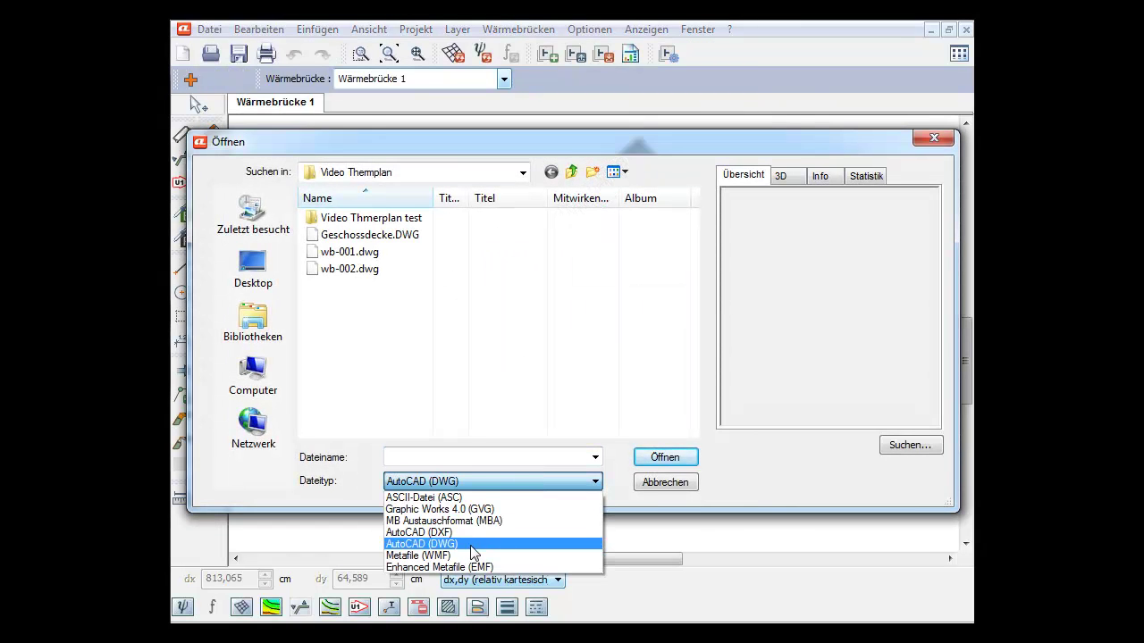
{"action": "left_click", "coordinate": [472, 542]}
{"action": "double_click", "coordinate": [367, 270]}
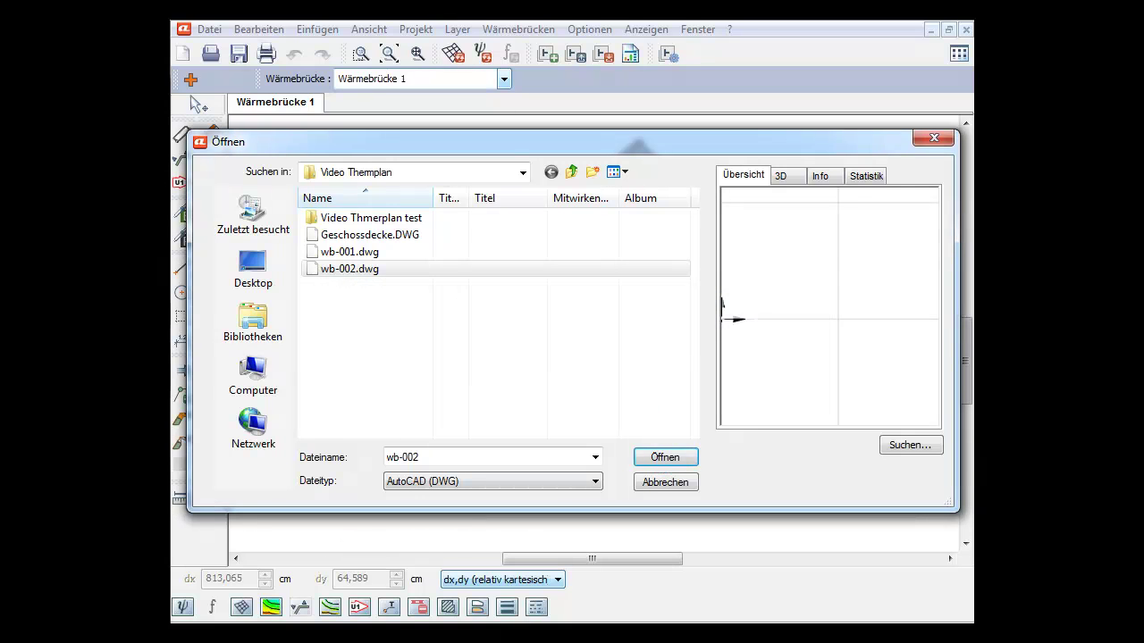
{"action": "left_click", "coordinate": [665, 456]}
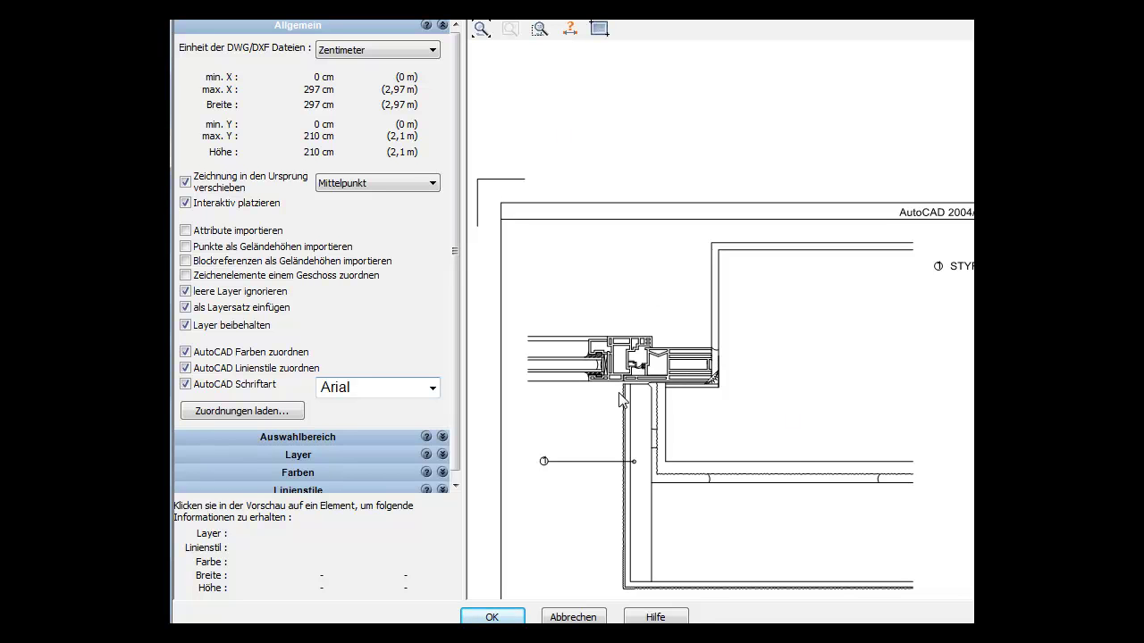
Zoom the preview into the window-profile detail and measure a segment to check the scale
{"action": "left_click", "coordinate": [539, 29]}
{"action": "left_click_drag", "start_coordinate": [589, 323], "coordinate": [647, 394]}
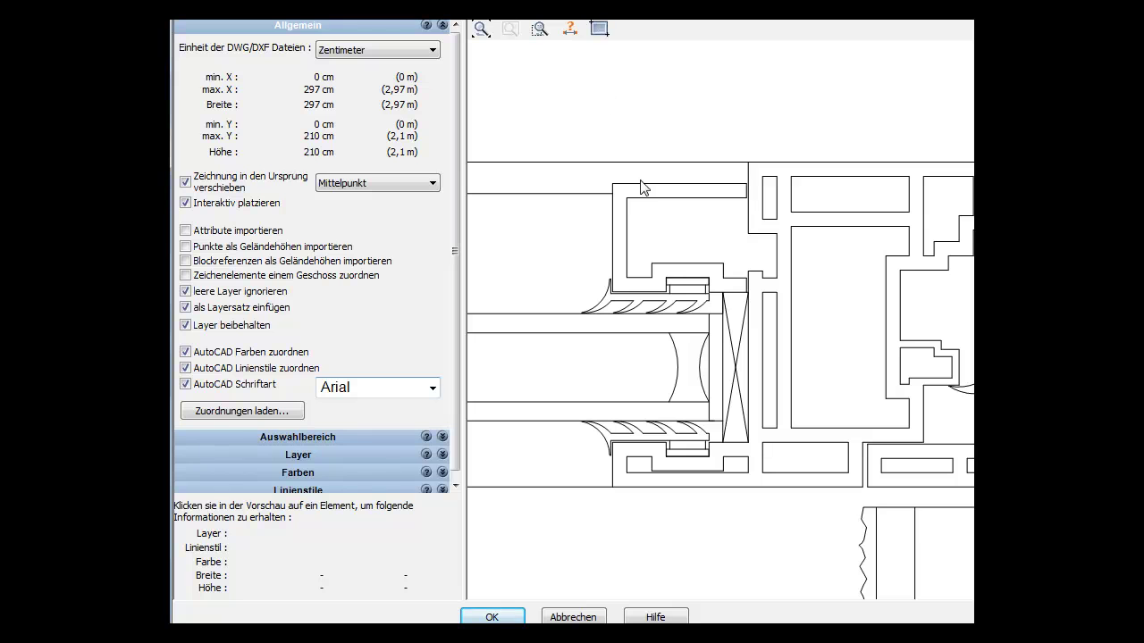
{"action": "left_click", "coordinate": [570, 29]}
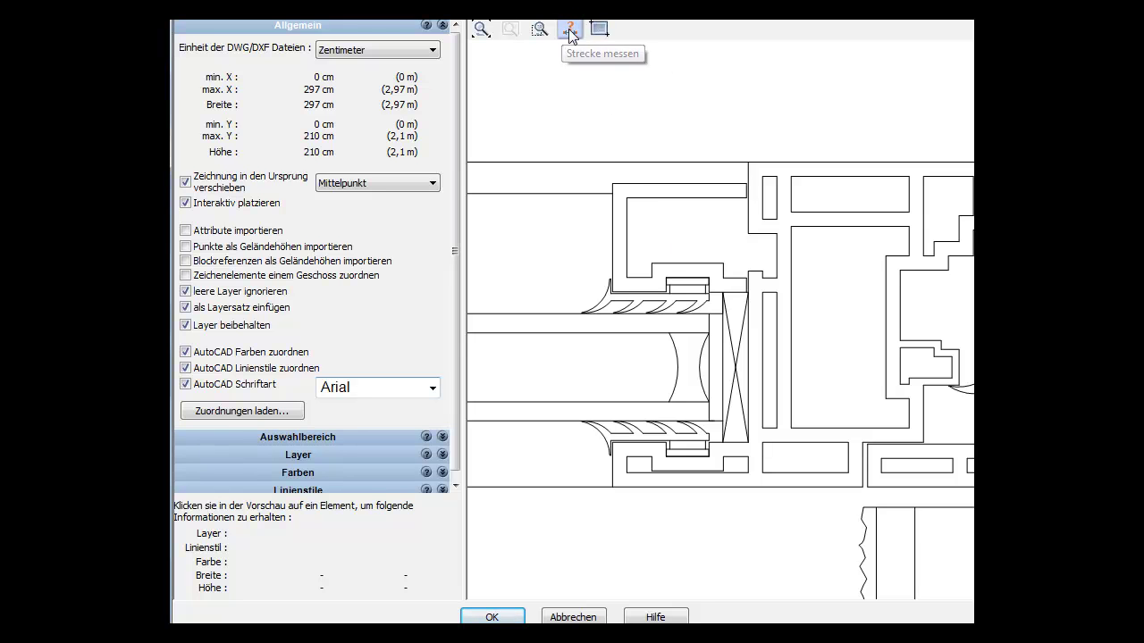
{"action": "left_click", "coordinate": [631, 183]}
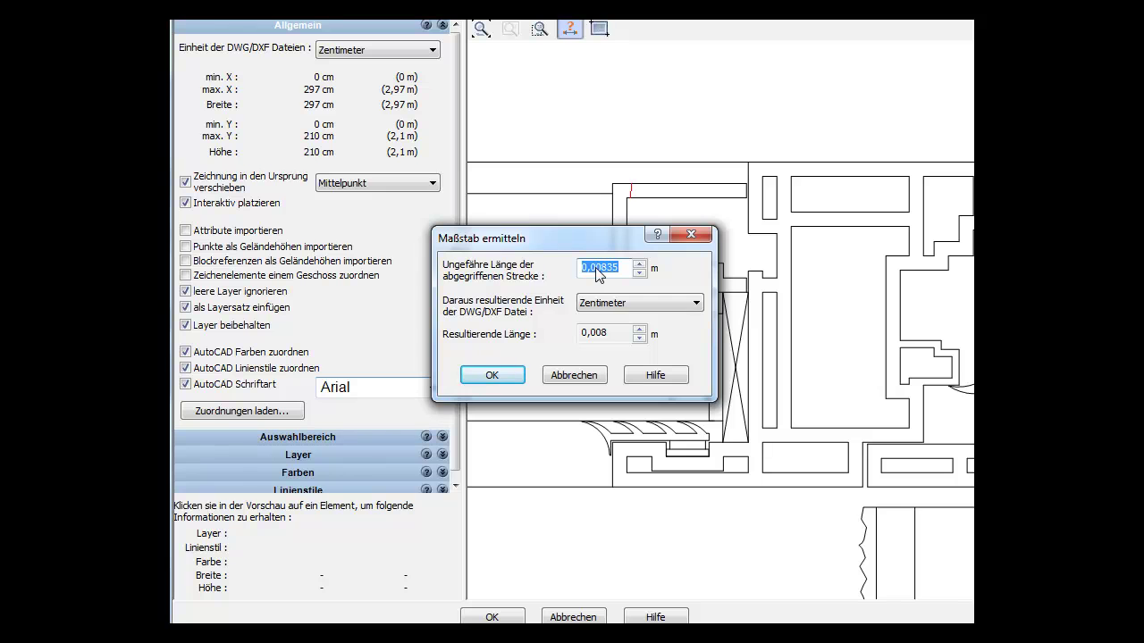
{"action": "key", "text": "Tab"}
{"action": "left_click", "coordinate": [493, 376]}
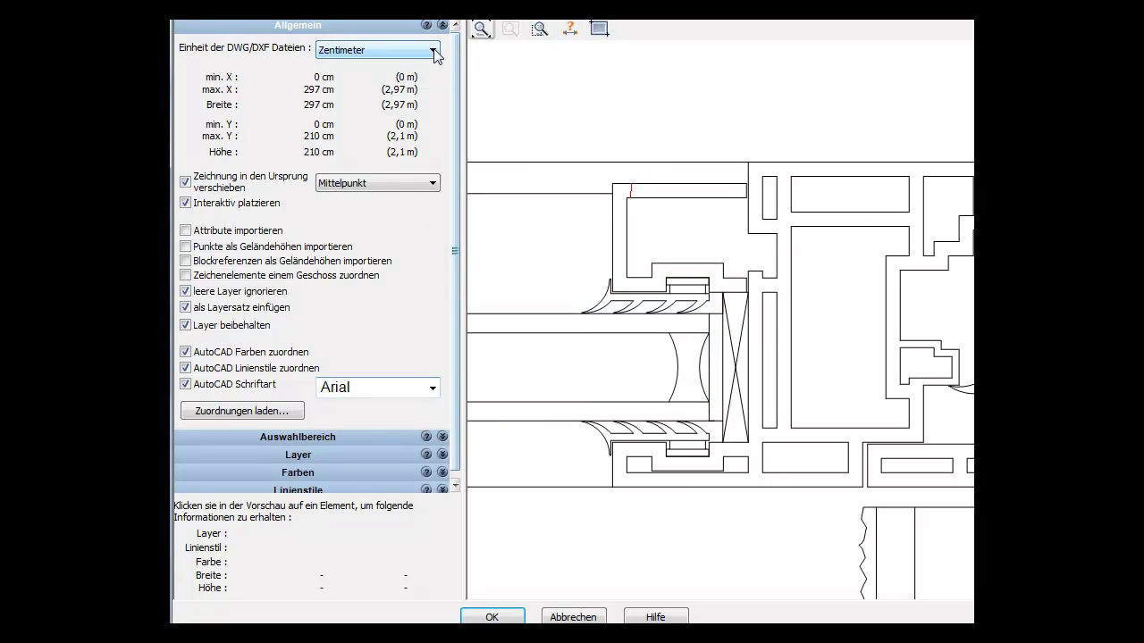
Keep Zentimeter as the unit, review Auswahlbereich, Layer and Farben, and confirm the import
{"action": "left_click", "coordinate": [434, 51]}
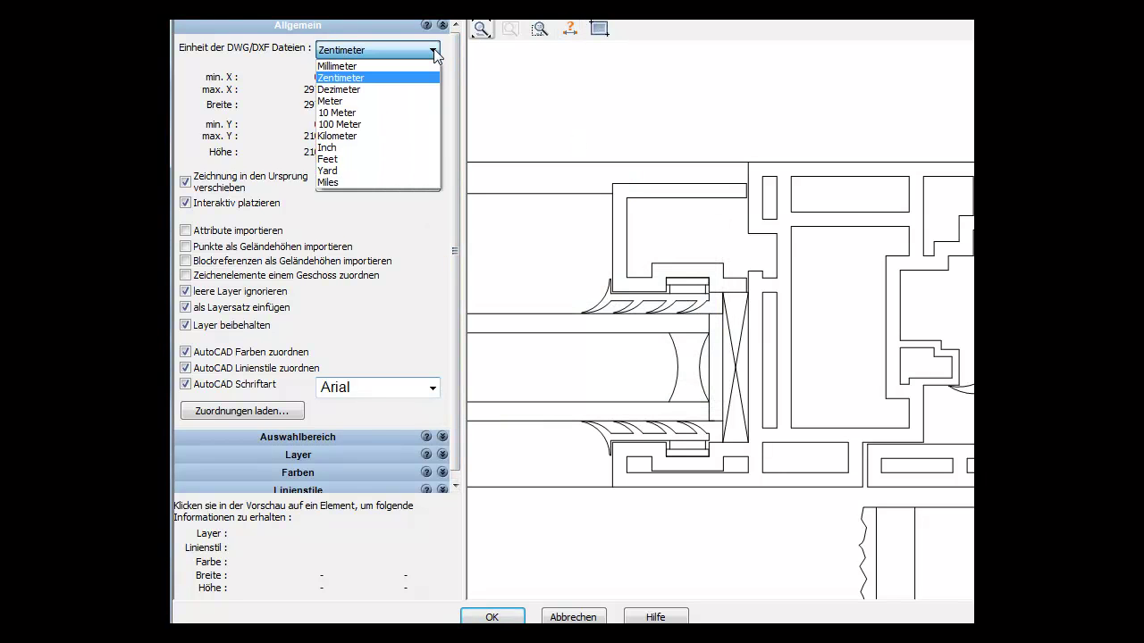
{"action": "left_click", "coordinate": [435, 52]}
{"action": "left_click", "coordinate": [336, 435]}
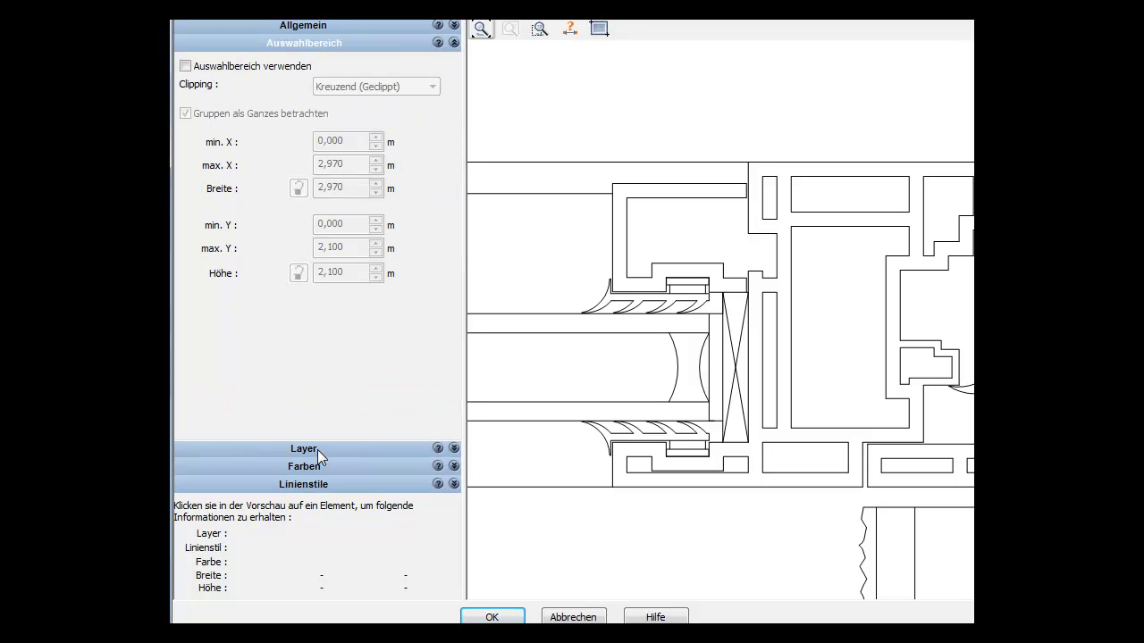
{"action": "left_click", "coordinate": [317, 449]}
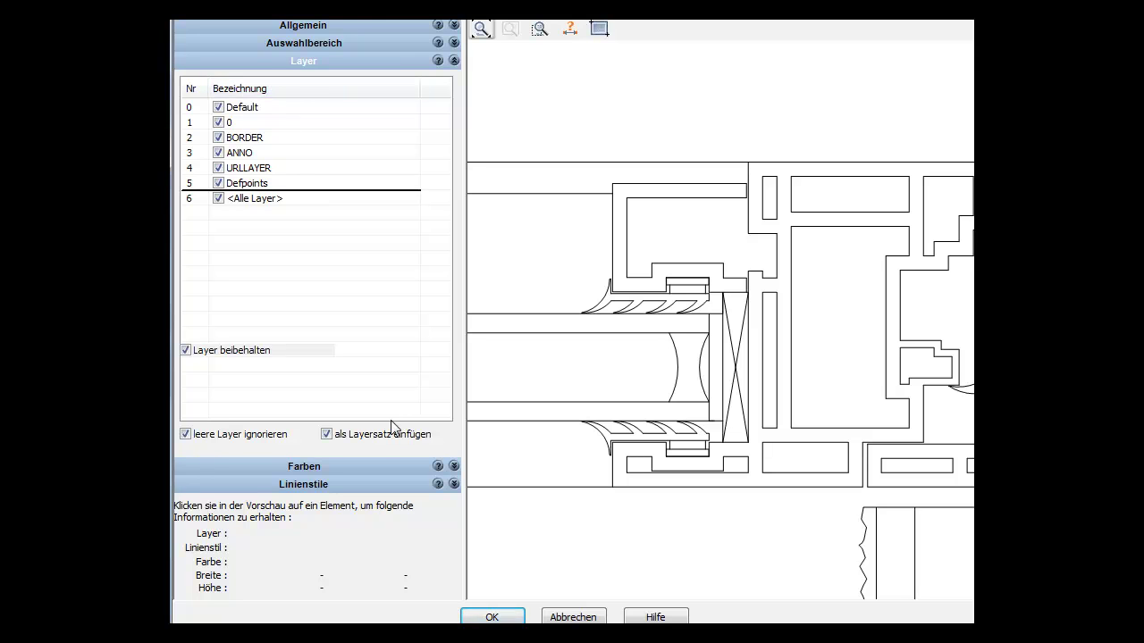
{"action": "left_click", "coordinate": [314, 467]}
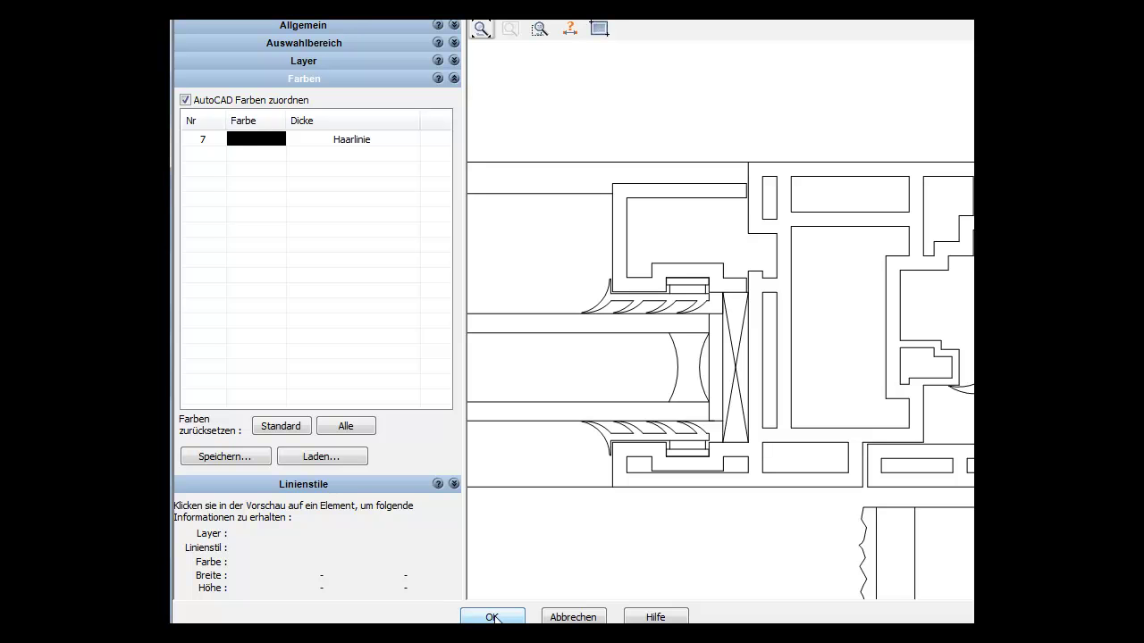
{"action": "left_click", "coordinate": [493, 617]}
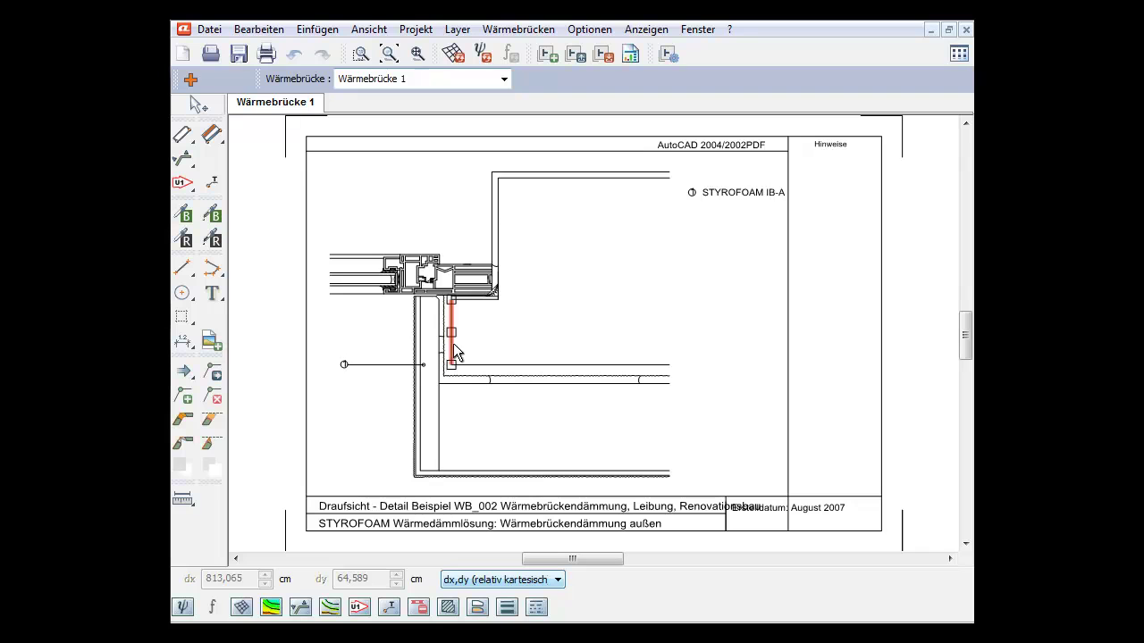
Select the imported detail's left wall line and zoom out, leaving the canvas blank
{"action": "left_click", "coordinate": [414, 320]}
{"action": "scroll", "coordinate": [542, 284], "scroll_direction": "down", "scroll_amount": 1}
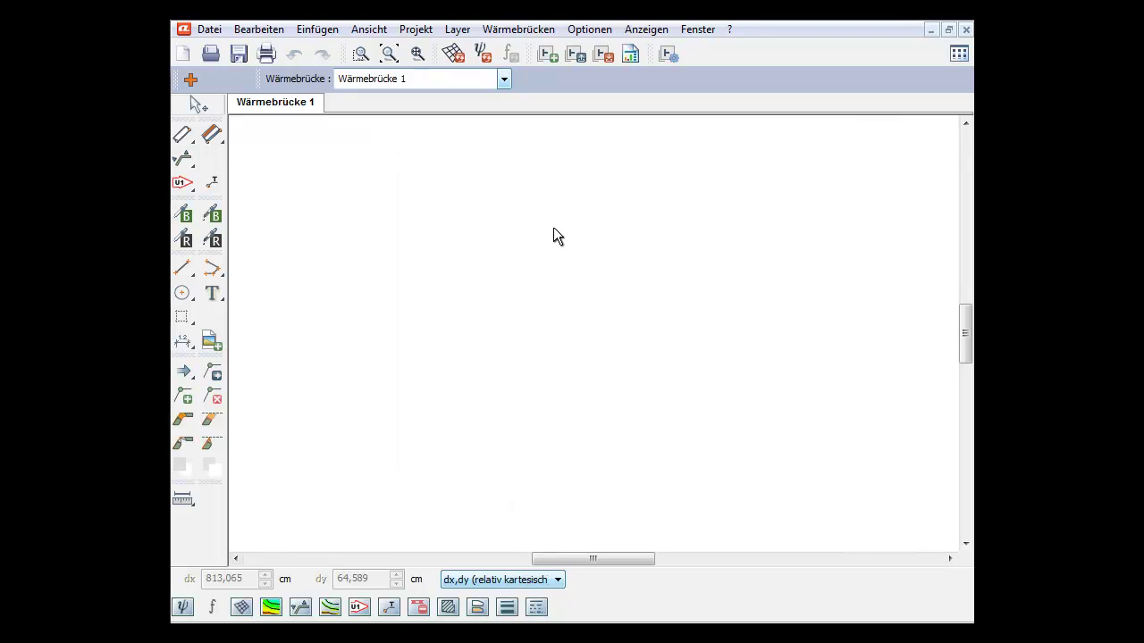
Add an empty Wärmebrücke 2, then load DIN 4108 Beiblatt 2 Fensterlaibung – monolithisches Mauerwerk from the catalogue
{"action": "left_click", "coordinate": [545, 54]}
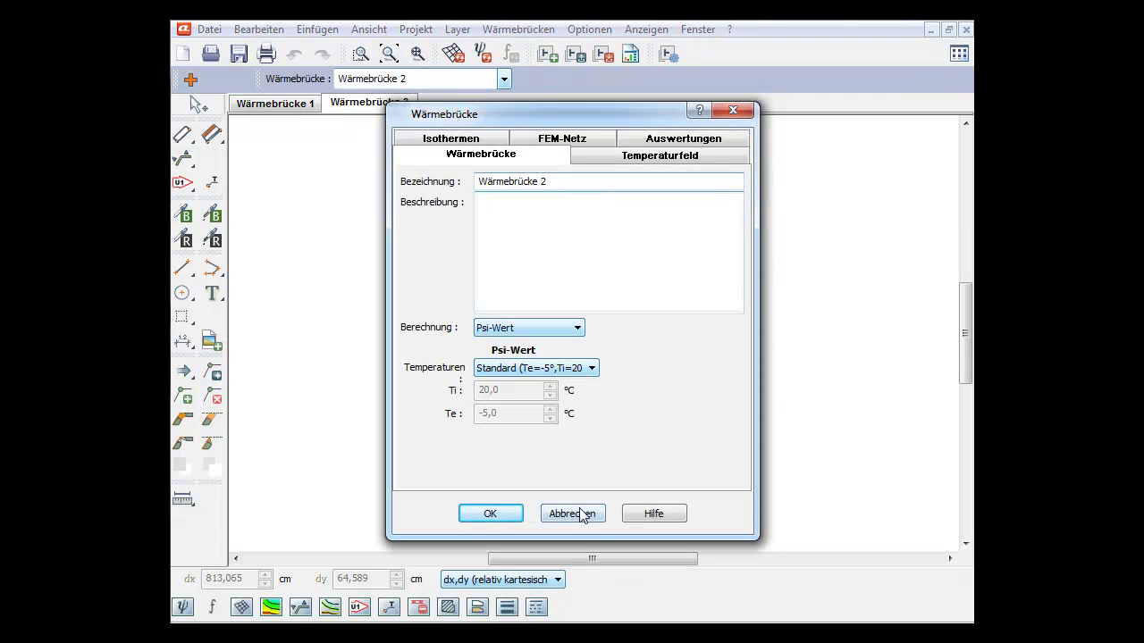
{"action": "left_click", "coordinate": [573, 513]}
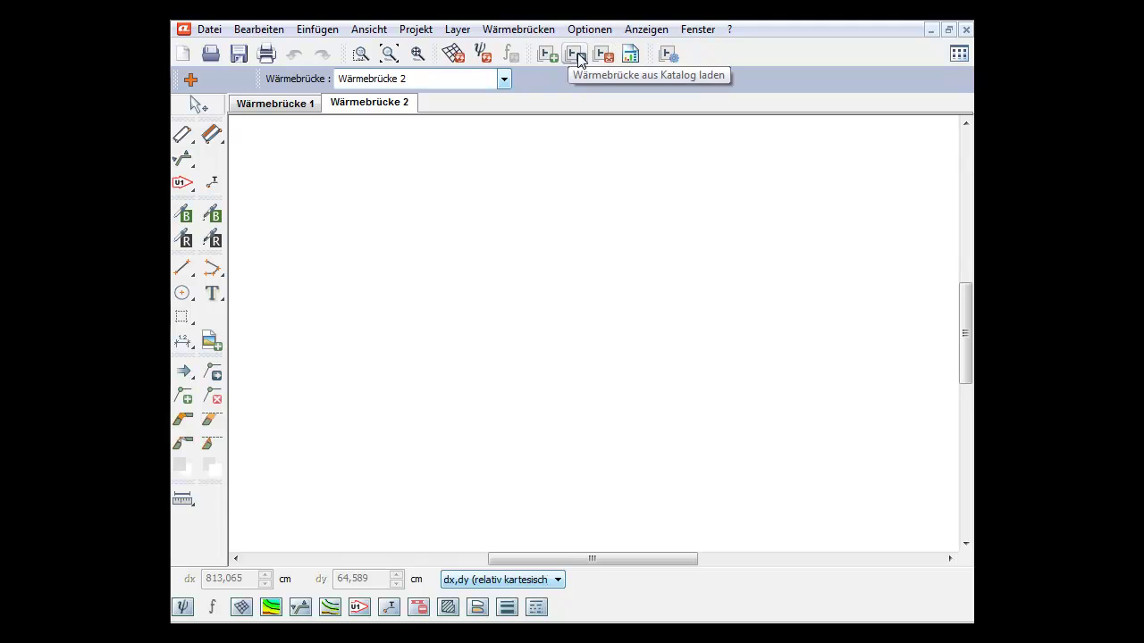
{"action": "left_click", "coordinate": [577, 56]}
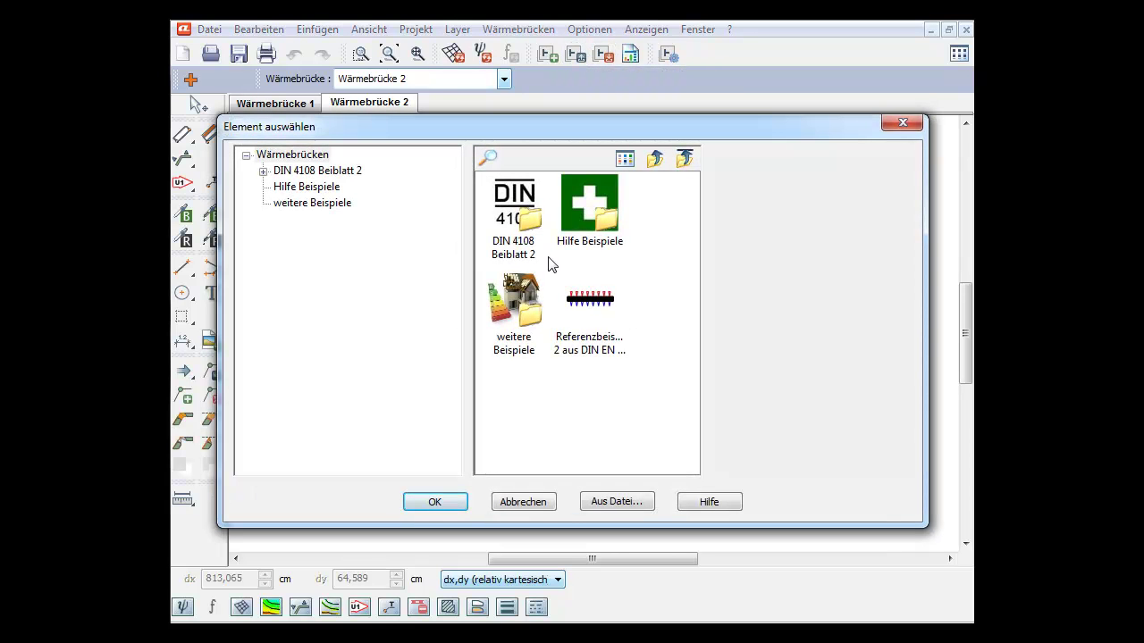
{"action": "left_click", "coordinate": [262, 171]}
{"action": "left_click", "coordinate": [320, 204]}
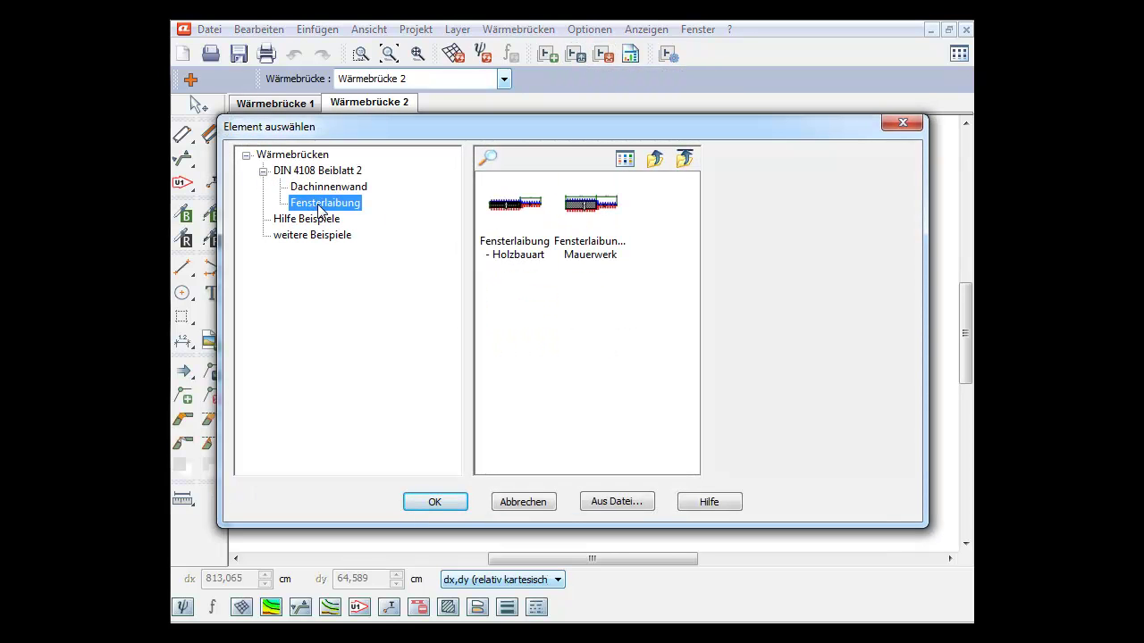
{"action": "left_click", "coordinate": [590, 213]}
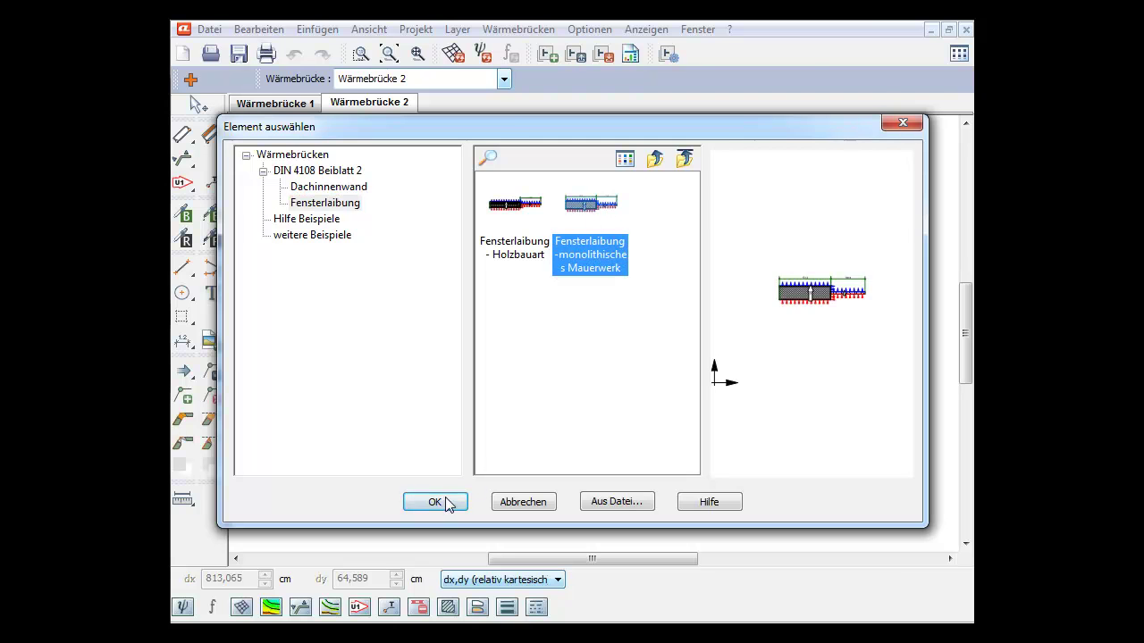
{"action": "left_click", "coordinate": [435, 502]}
{"action": "left_click", "coordinate": [603, 322]}
{"action": "scroll", "coordinate": [604, 321], "scroll_direction": "up", "scroll_amount": 2}
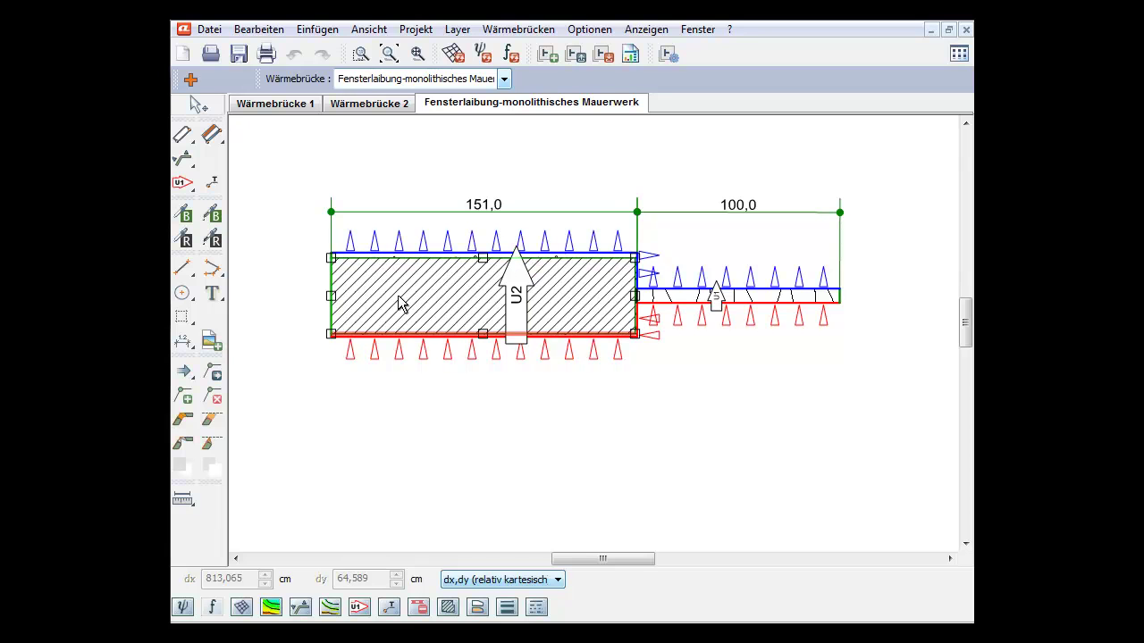
Shift the hatched wall block's left edge about 13 cm further left
{"action": "left_click", "coordinate": [212, 370]}
{"action": "left_click_drag", "start_coordinate": [332, 299], "coordinate": [304, 299]}
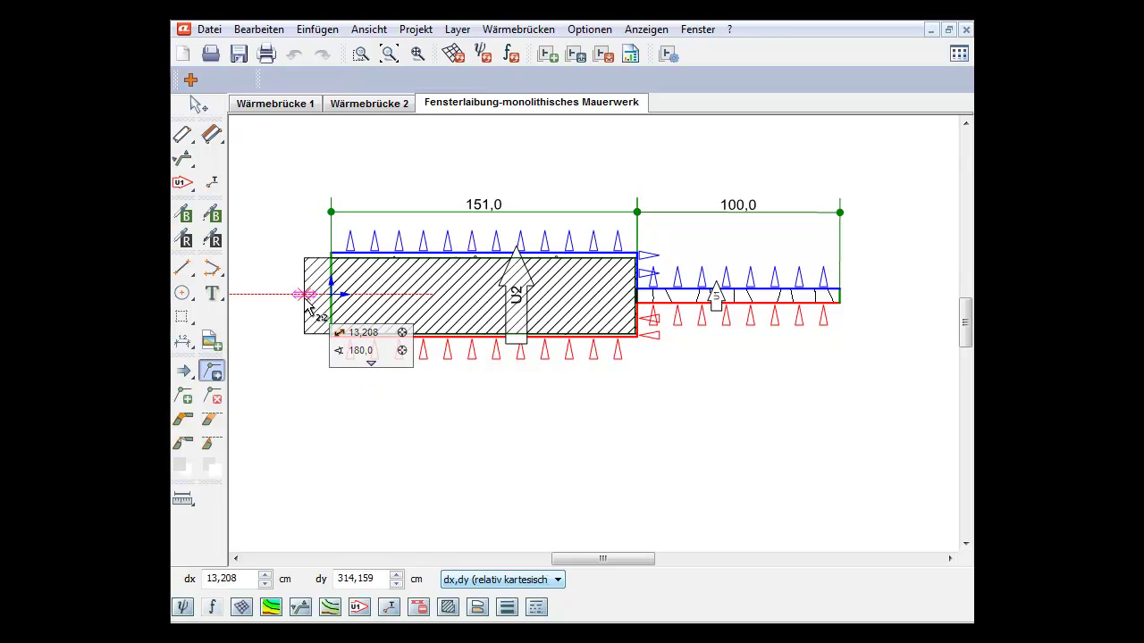
{"action": "key", "text": "Return"}
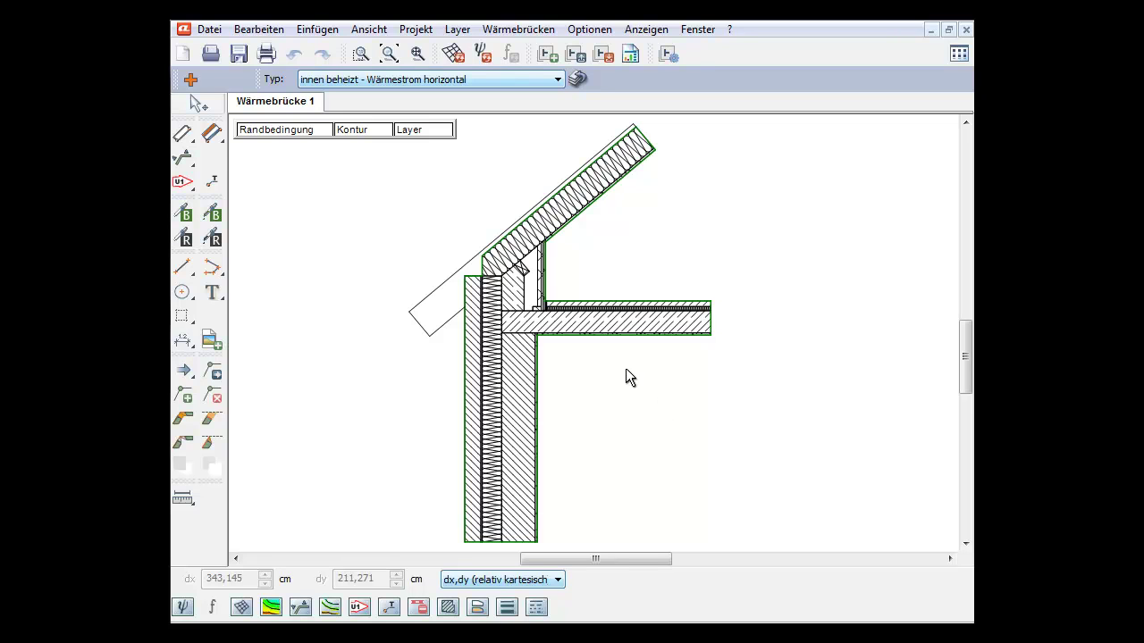
Place U-value U1 on the left exterior wall with default settings (0,26 W/m²K, Wirklänge 191,0 cm), then select it
{"action": "left_click", "coordinate": [184, 183]}
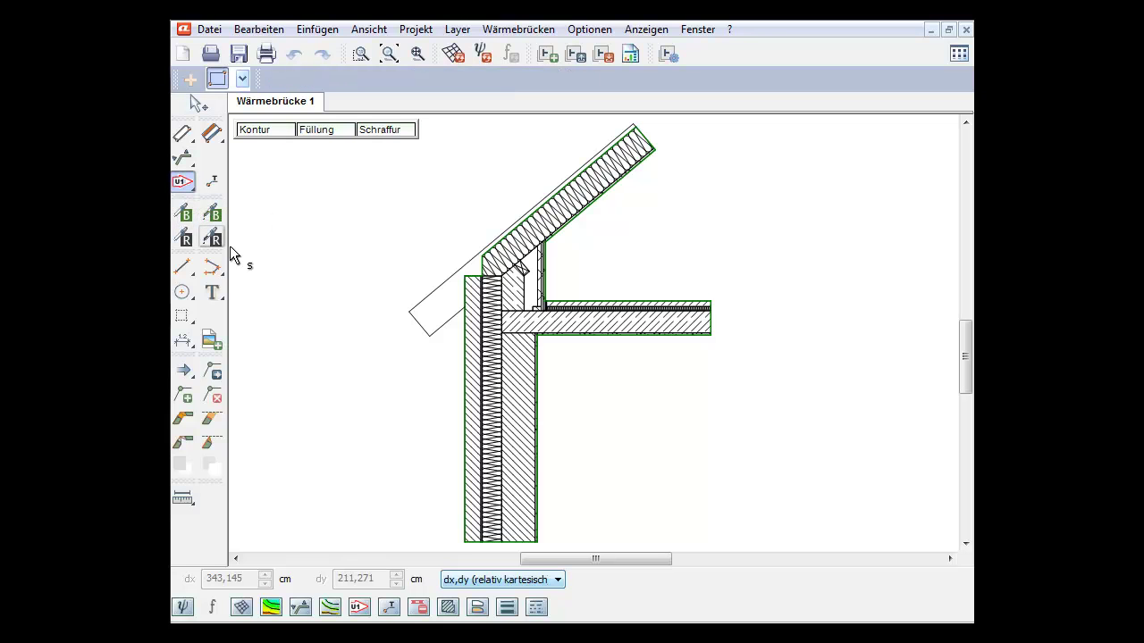
{"action": "left_click", "coordinate": [540, 436]}
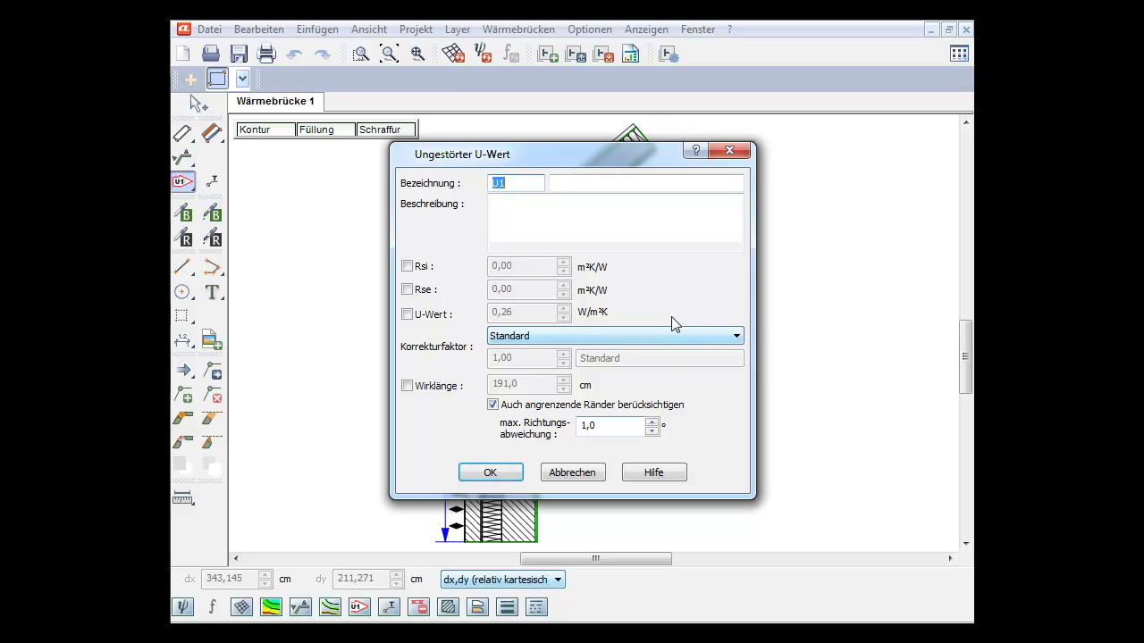
{"action": "left_click_drag", "start_coordinate": [556, 159], "coordinate": [723, 159]}
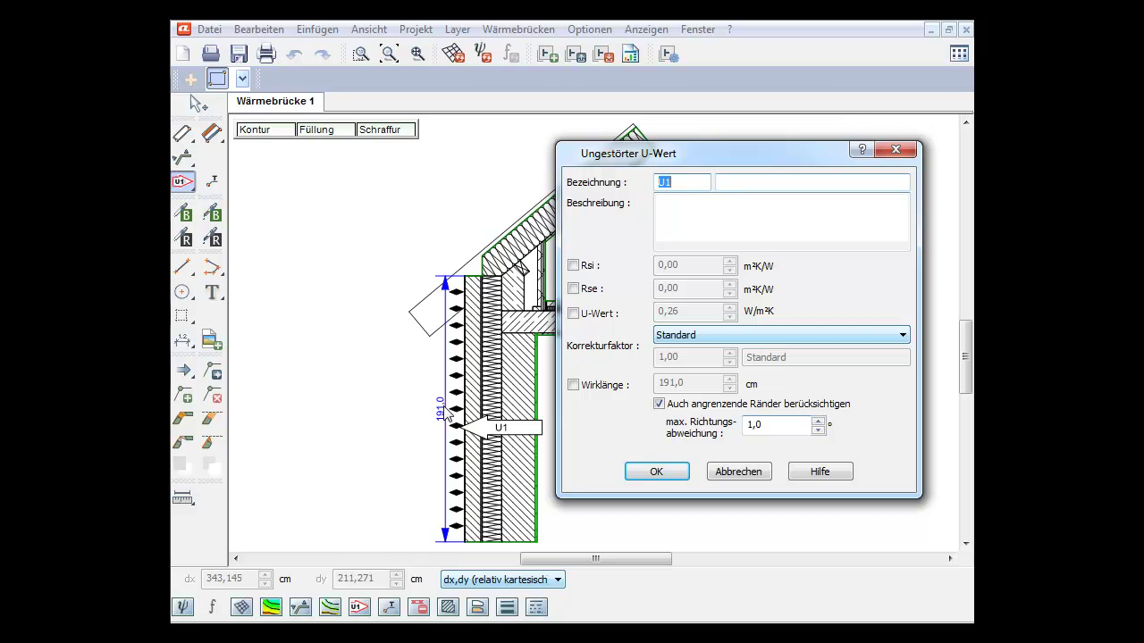
{"action": "left_click", "coordinate": [573, 385]}
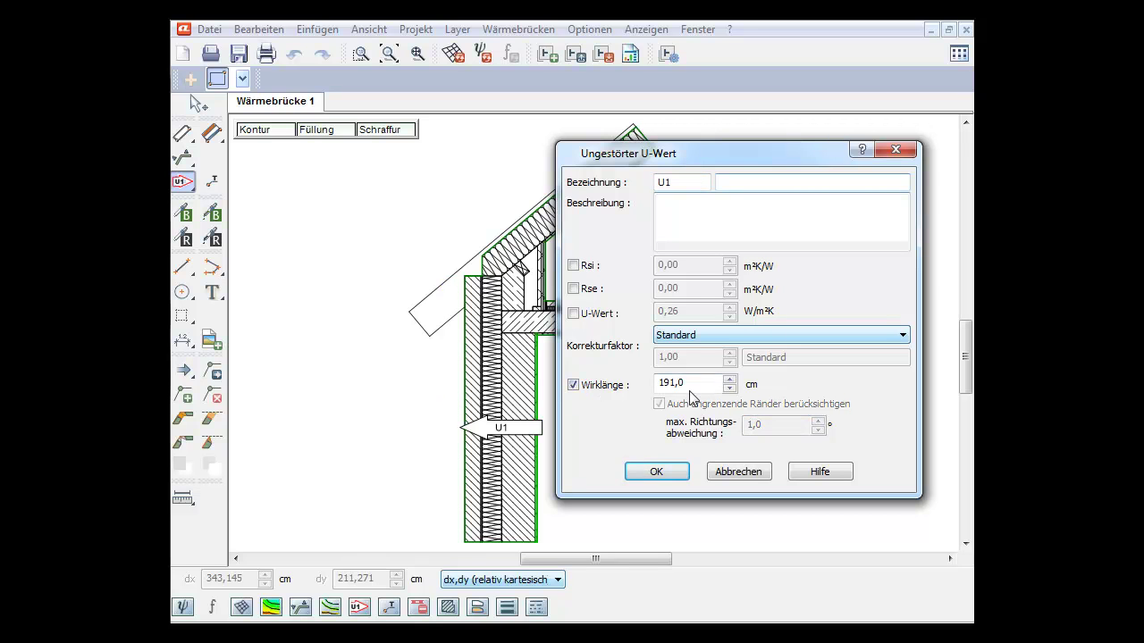
{"action": "left_click", "coordinate": [573, 385]}
{"action": "left_click", "coordinate": [657, 471]}
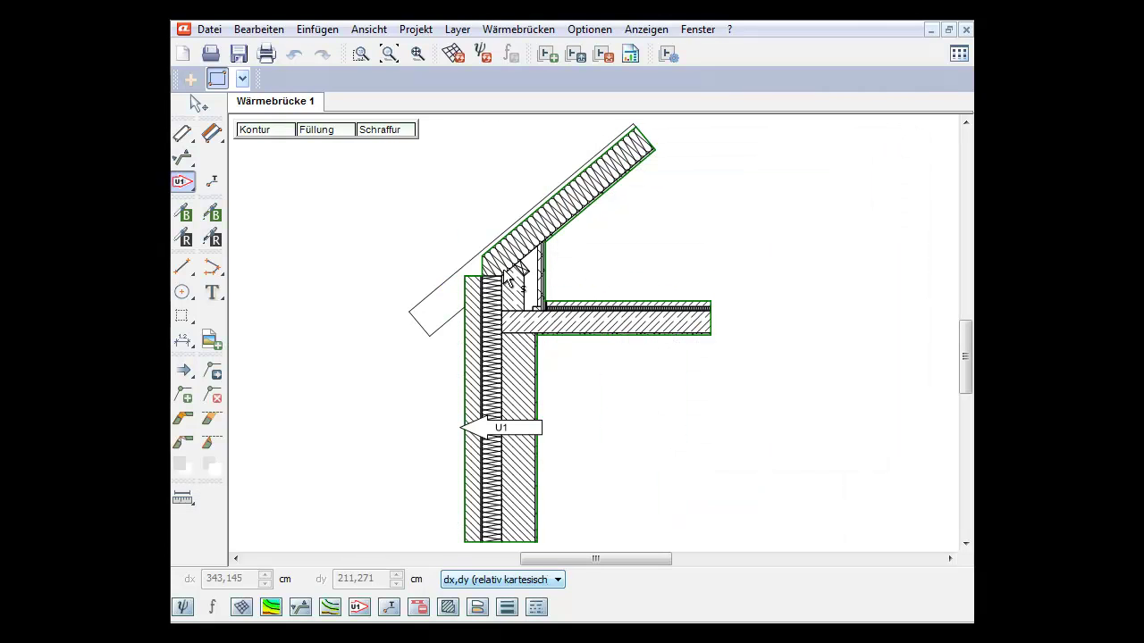
{"action": "left_click", "coordinate": [199, 105]}
{"action": "left_click", "coordinate": [518, 428]}
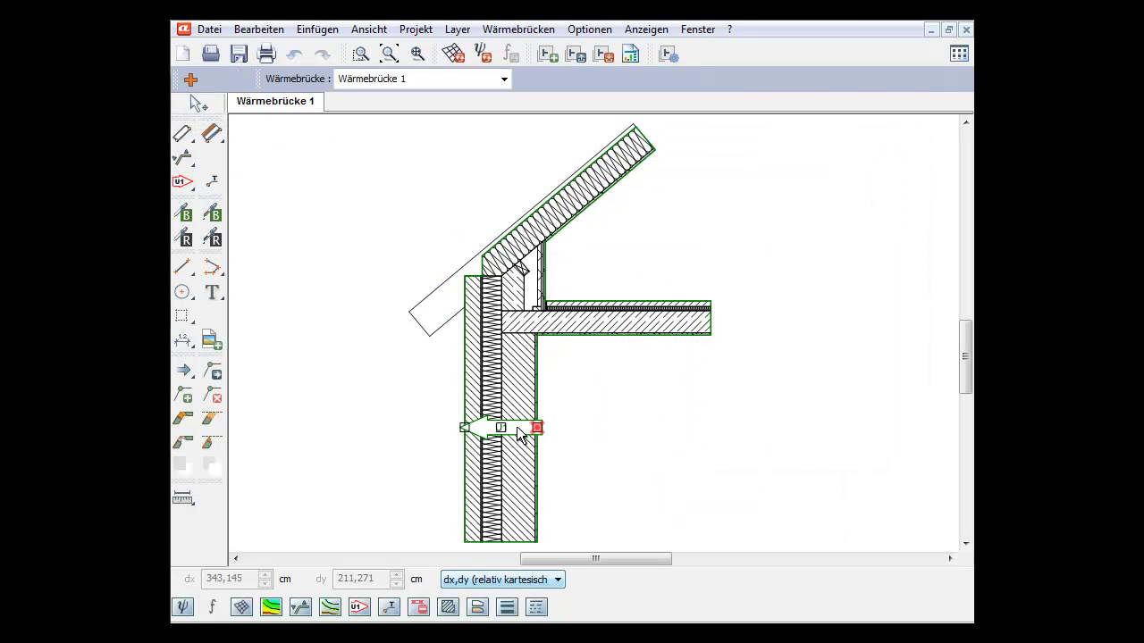
Review U1's layer build-up, then add U-value U2 (0,20 W/m²K) on the sloped roof
{"action": "left_click", "coordinate": [370, 133]}
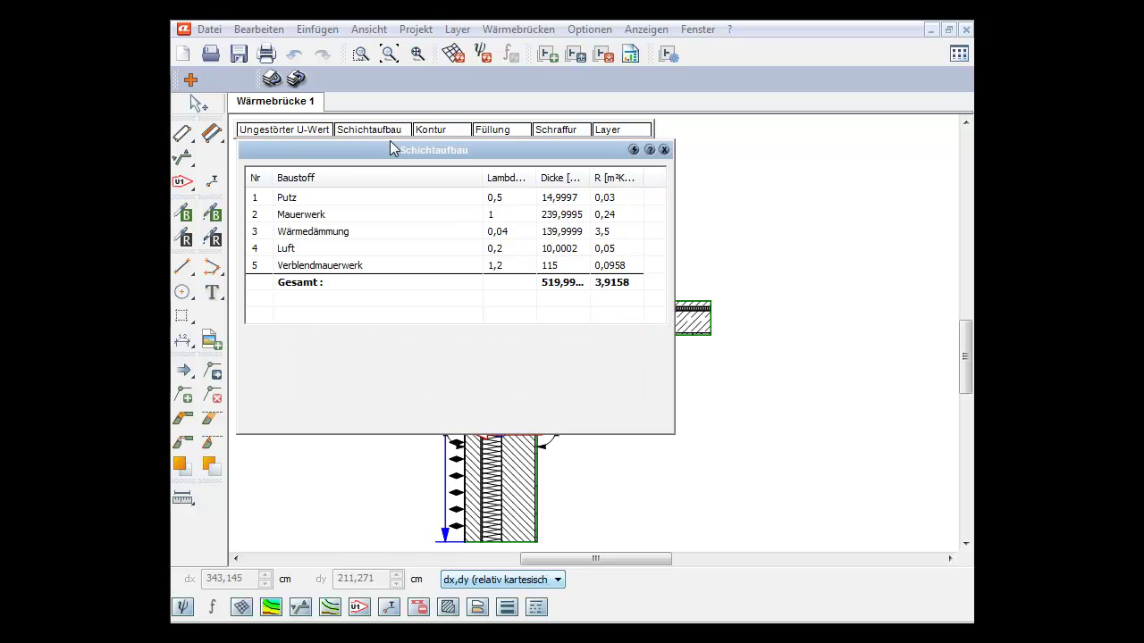
{"action": "left_click", "coordinate": [664, 149]}
{"action": "left_click", "coordinate": [183, 182]}
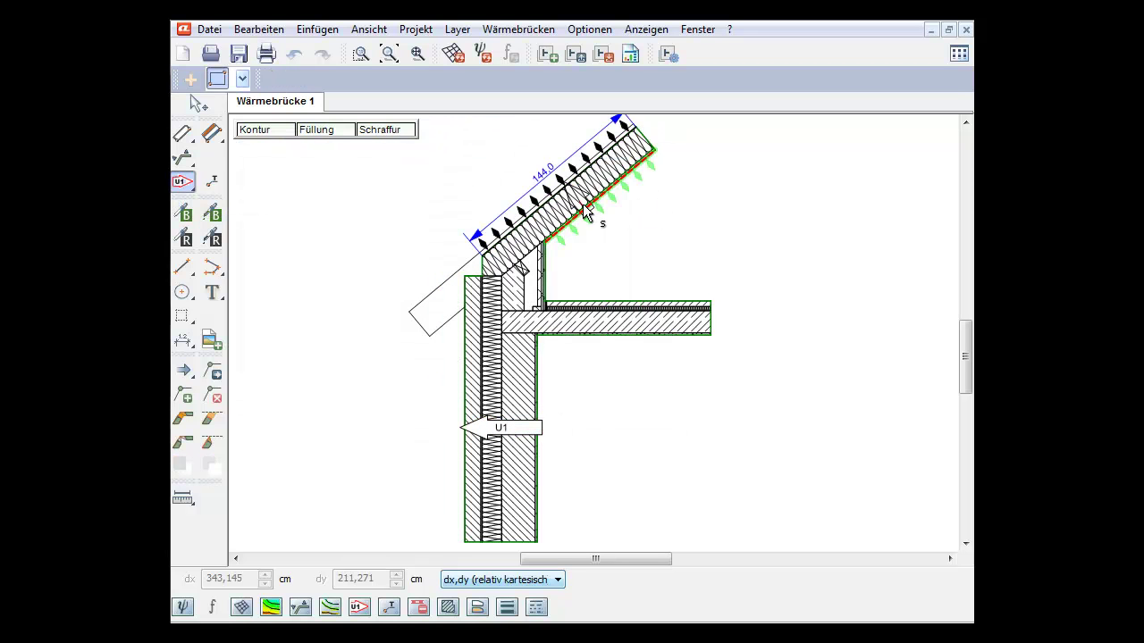
{"action": "left_click", "coordinate": [582, 207]}
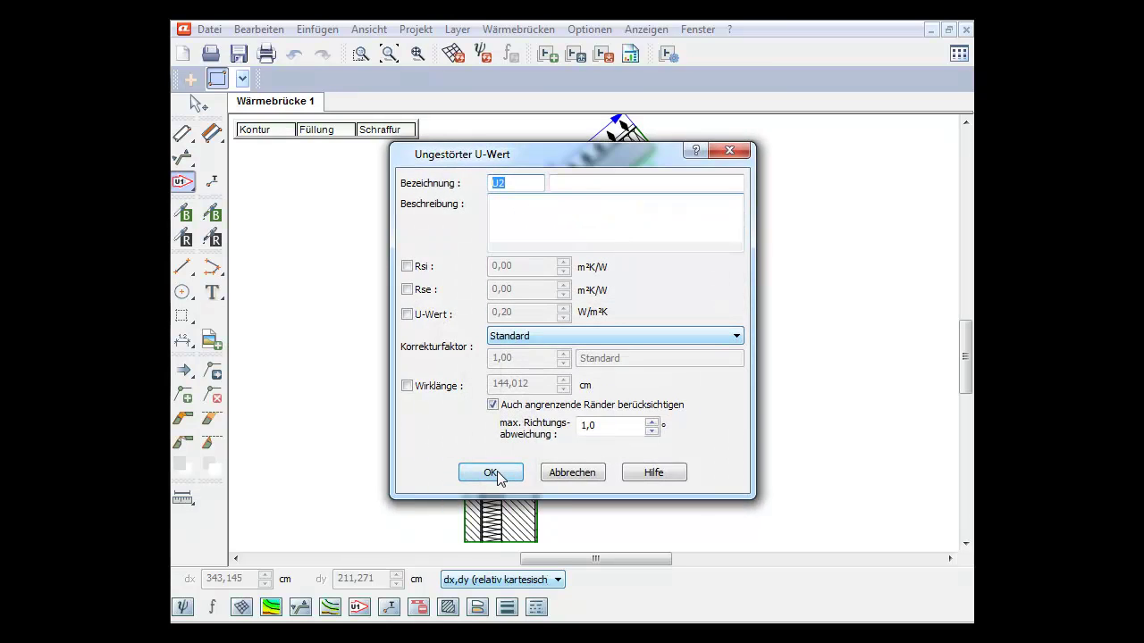
{"action": "left_click", "coordinate": [491, 473]}
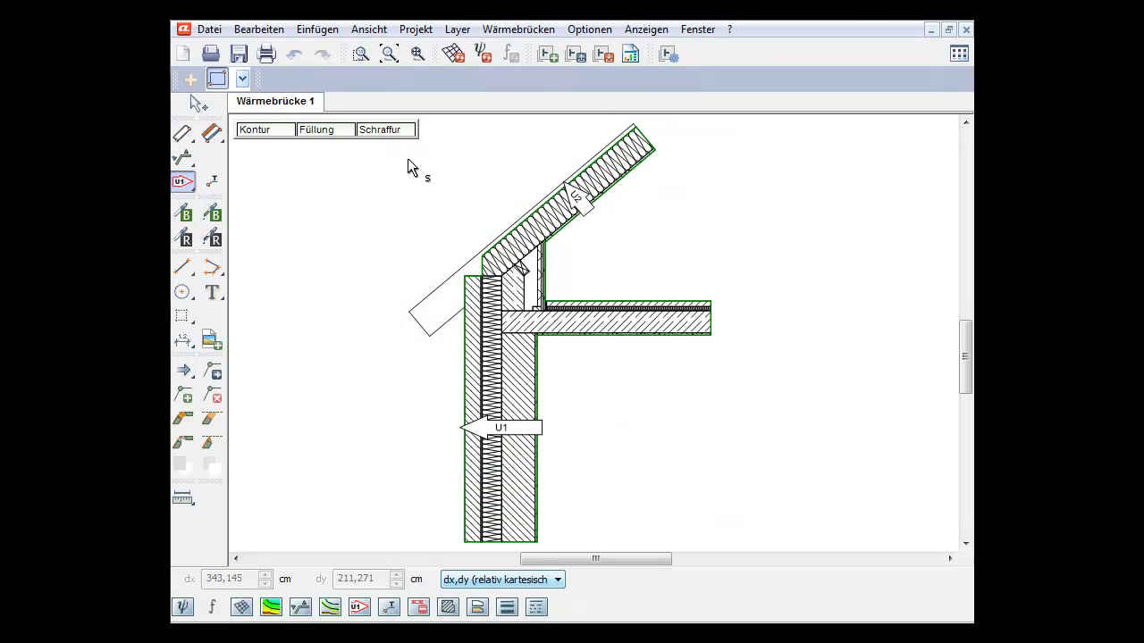
{"action": "left_click", "coordinate": [198, 104]}
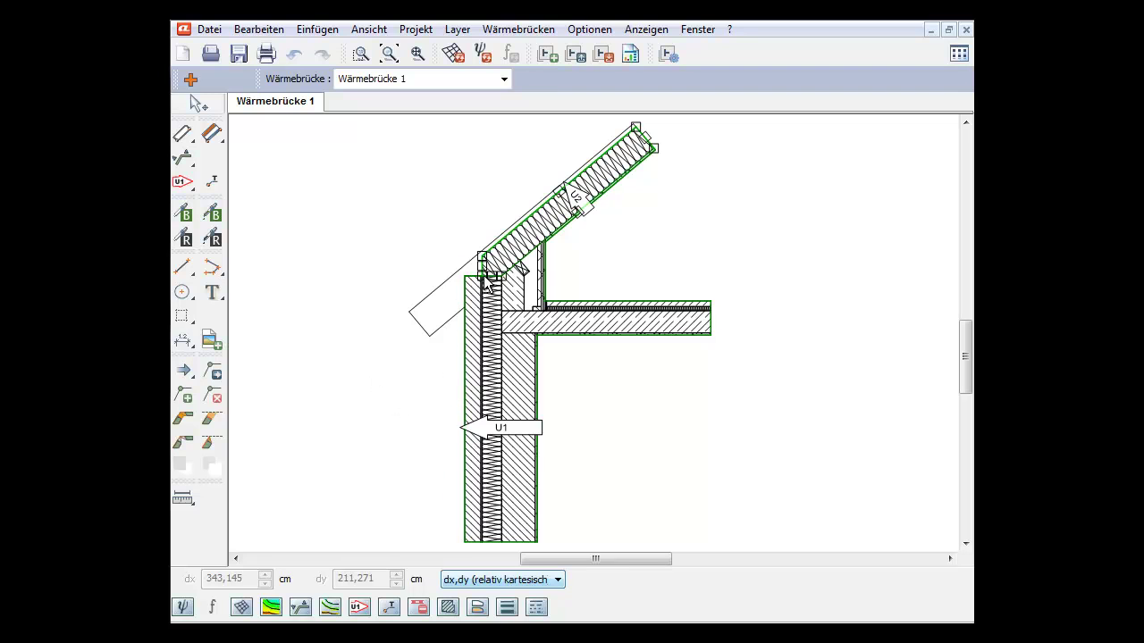
Change the wall's outer-face boundary condition from adiabat to außen (Außenwand)
{"action": "left_click", "coordinate": [503, 256]}
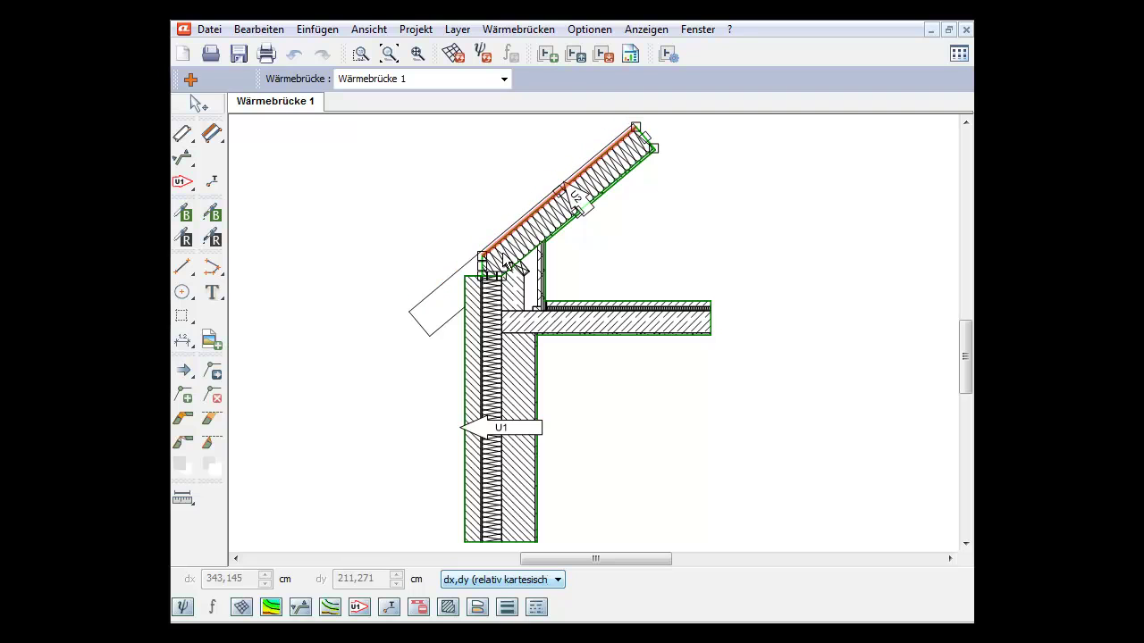
{"action": "left_click", "coordinate": [465, 368]}
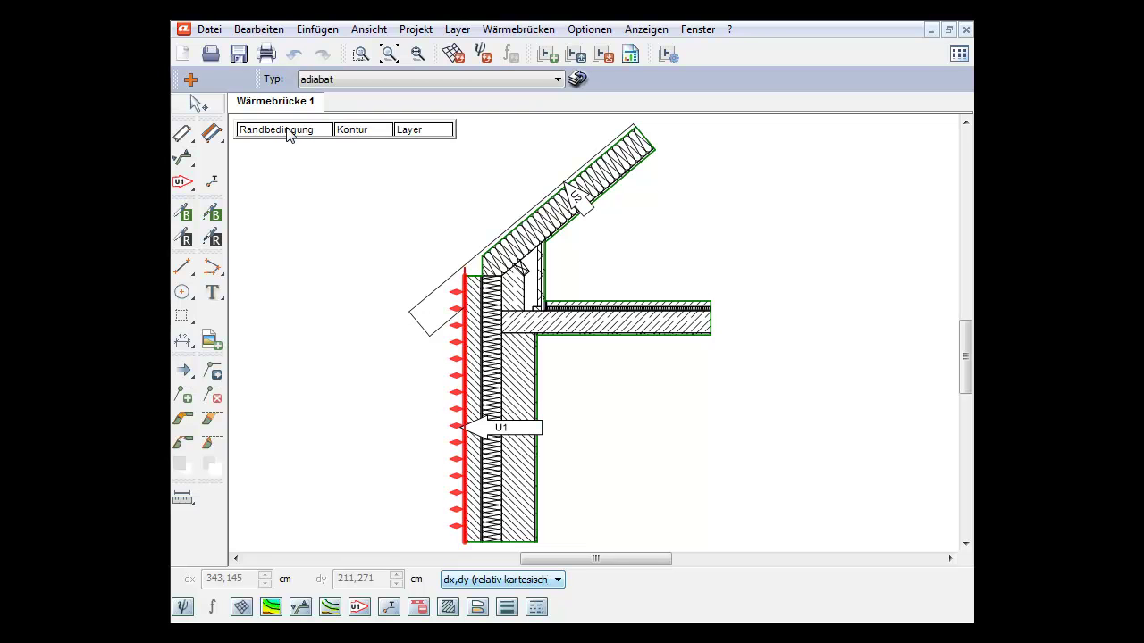
{"action": "left_click", "coordinate": [288, 129]}
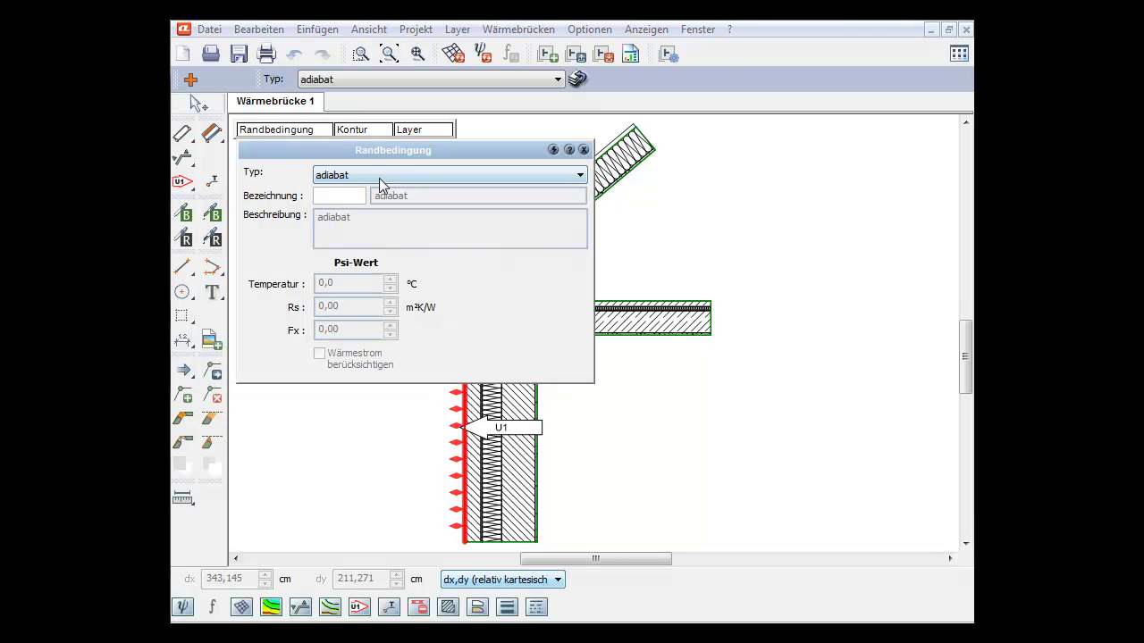
{"action": "left_click", "coordinate": [578, 175]}
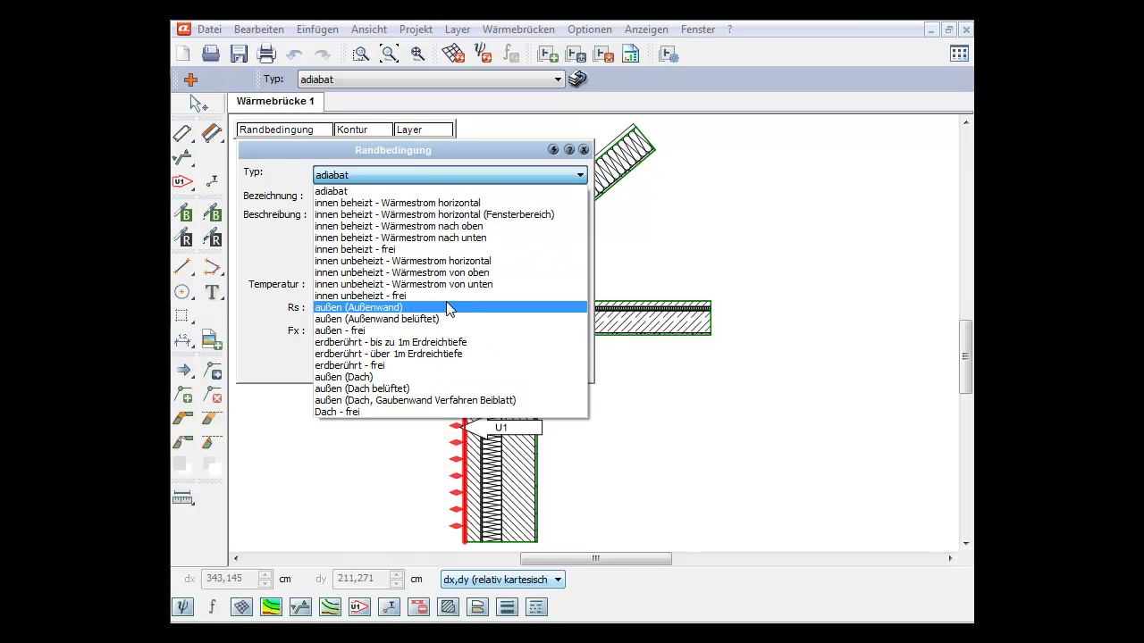
{"action": "left_click", "coordinate": [447, 308]}
{"action": "left_click", "coordinate": [584, 149]}
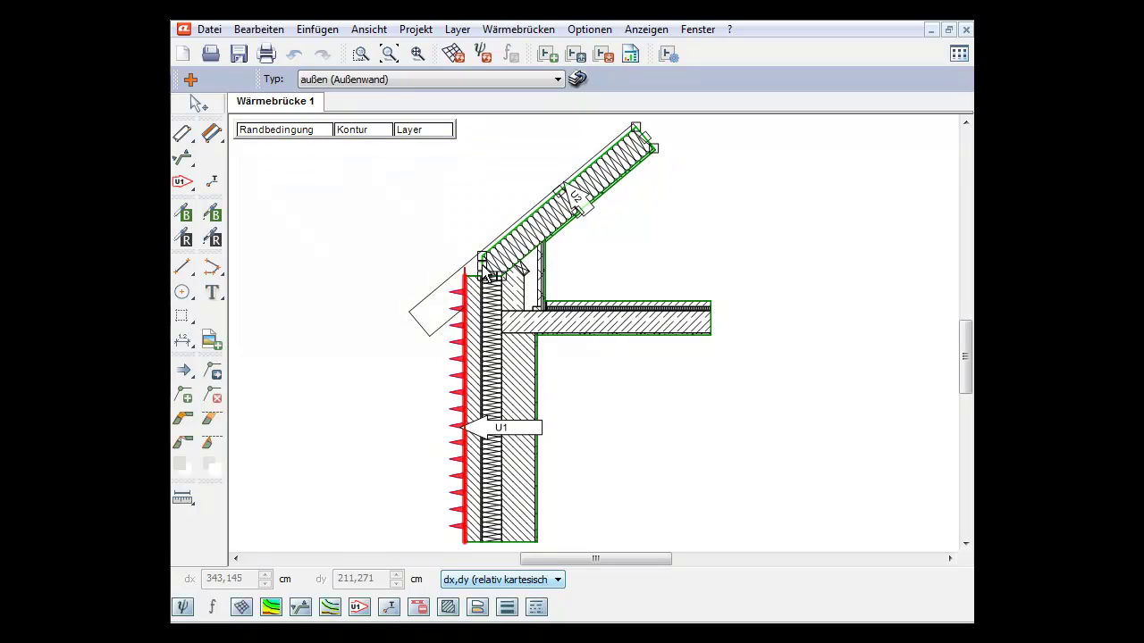
{"action": "scroll", "coordinate": [473, 274], "scroll_direction": "up", "scroll_amount": 5}
Set the wall head's top edge to the boundary condition außen (Dach belüftet)
{"action": "left_click", "coordinate": [469, 336]}
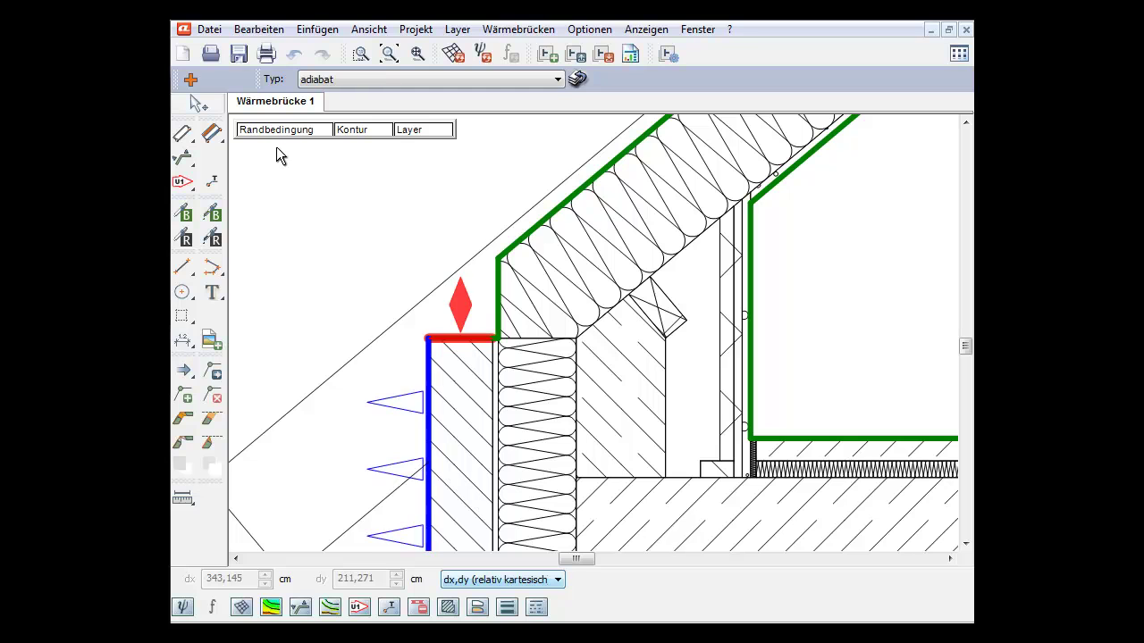
{"action": "left_click", "coordinate": [275, 132]}
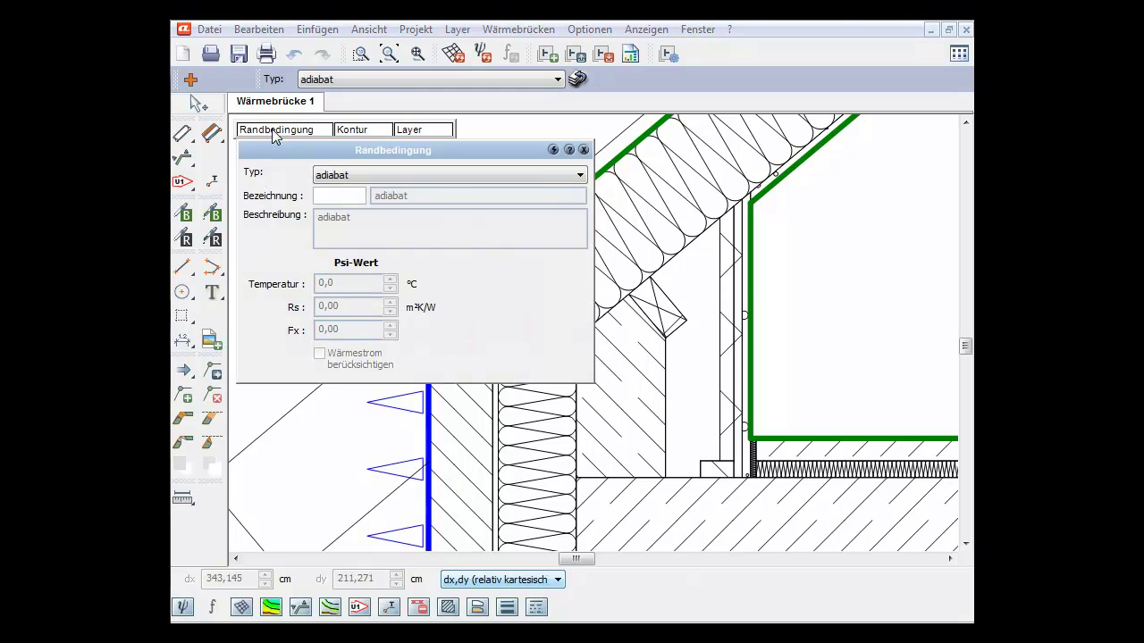
{"action": "left_click", "coordinate": [581, 176]}
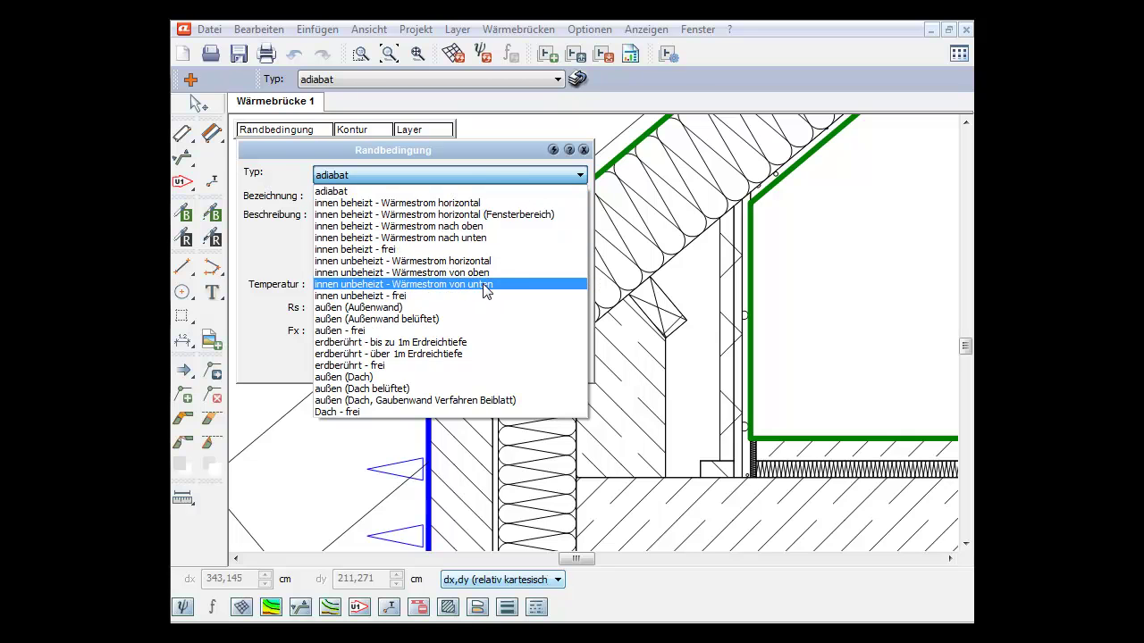
{"action": "left_click", "coordinate": [431, 389]}
{"action": "left_click", "coordinate": [583, 149]}
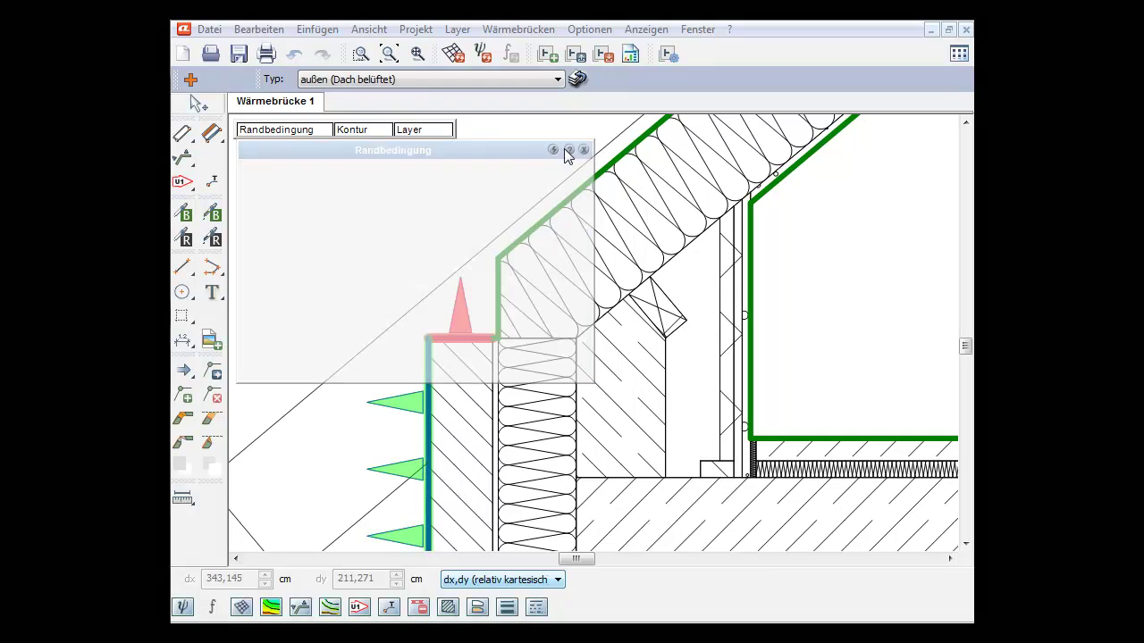
Transfer the außen (Dach belüftet) condition from the wall head to the roof's outer edge
{"action": "left_click", "coordinate": [388, 53]}
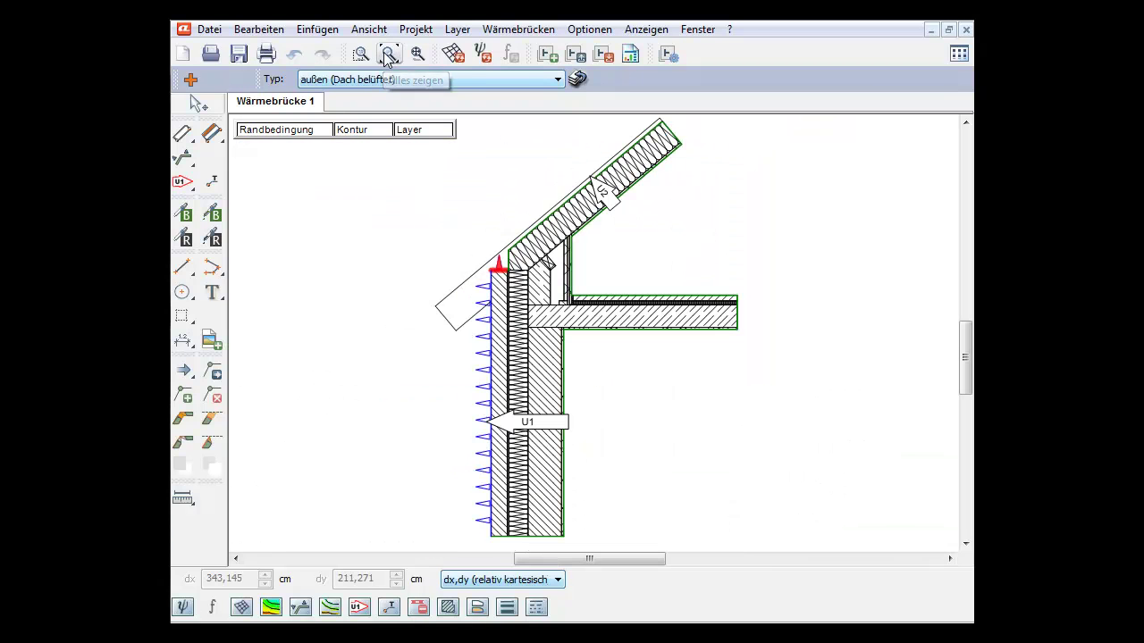
{"action": "left_click", "coordinate": [183, 238]}
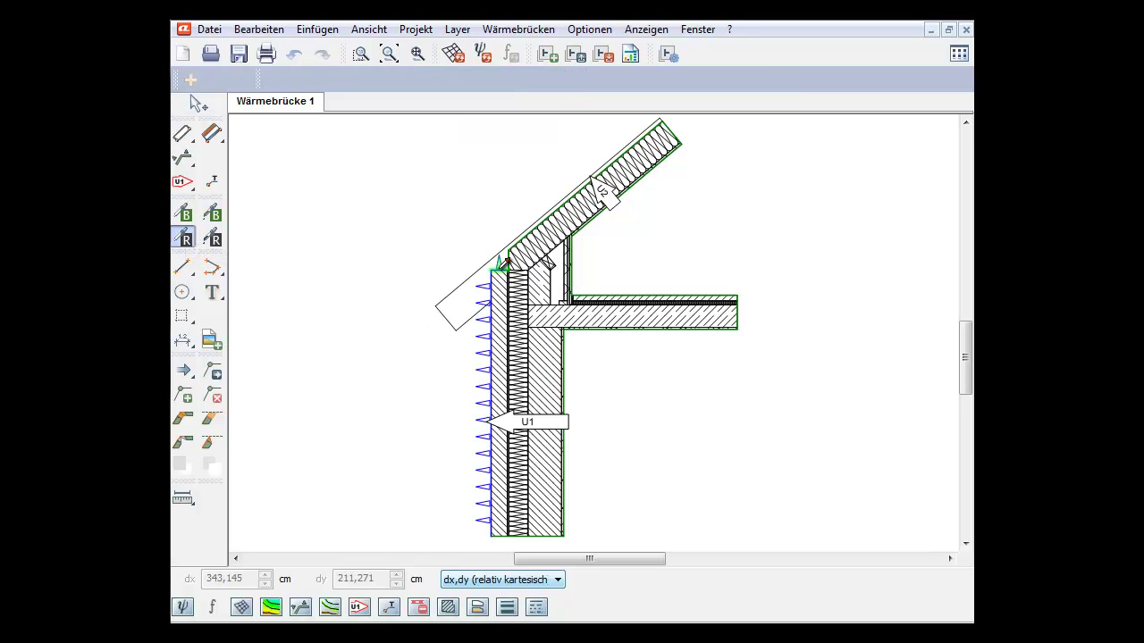
{"action": "left_click", "coordinate": [498, 258]}
{"action": "left_click", "coordinate": [541, 209]}
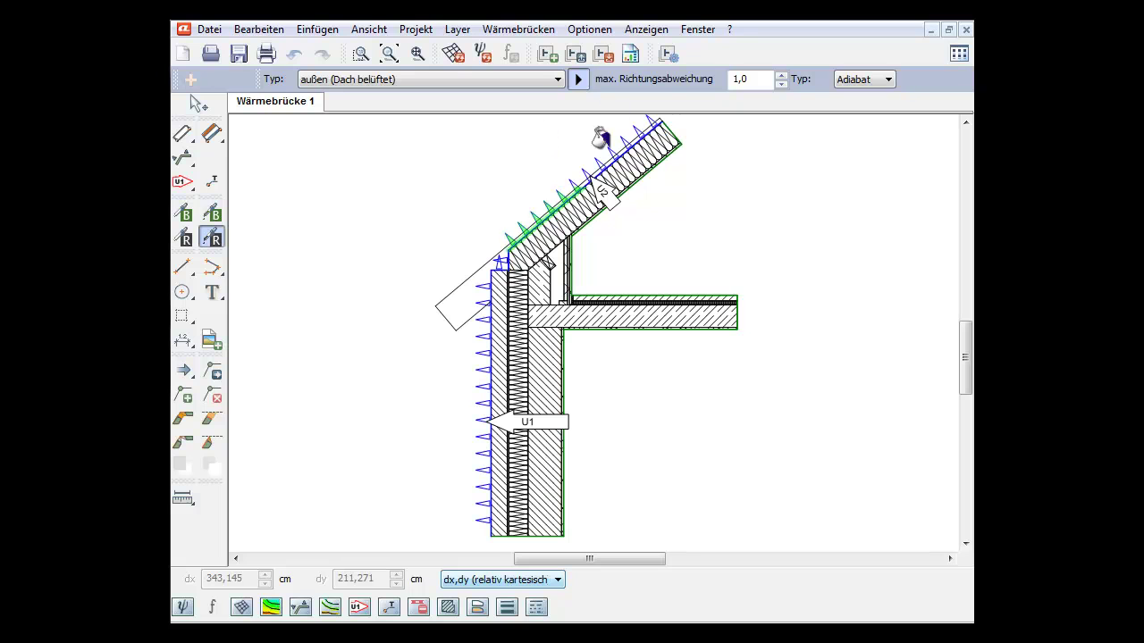
{"action": "left_click", "coordinate": [197, 105]}
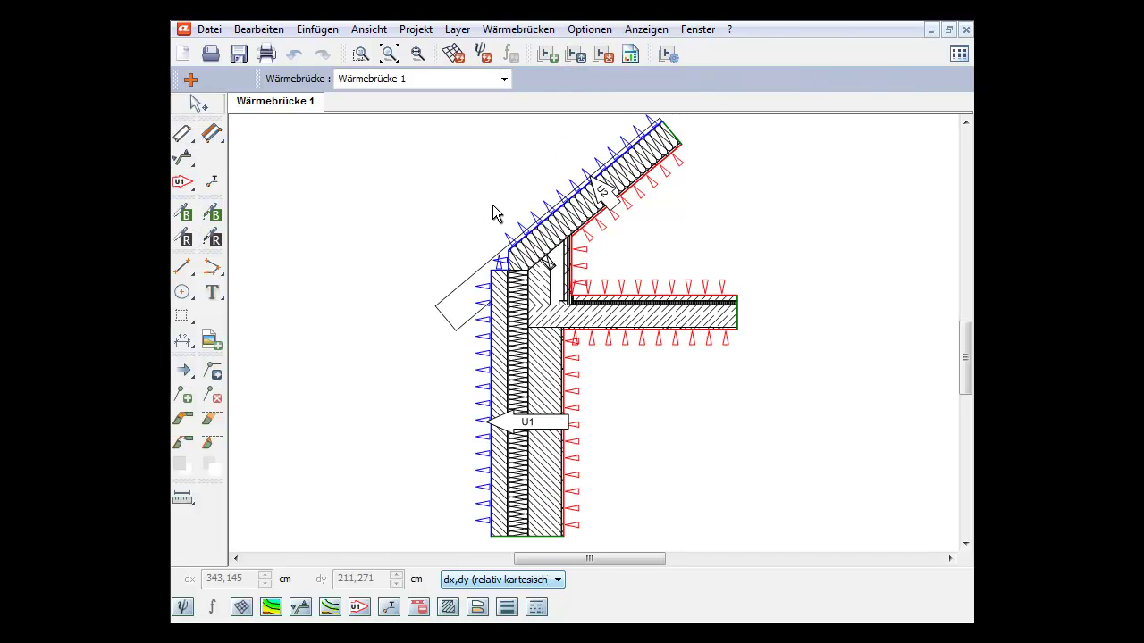
{"action": "left_click", "coordinate": [651, 286]}
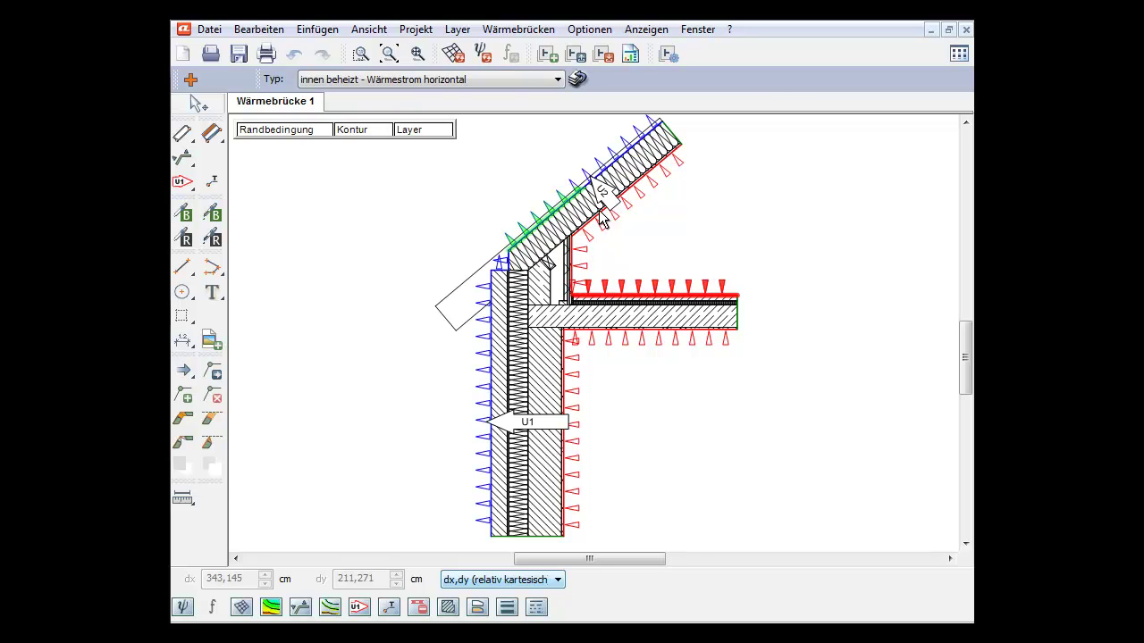
{"action": "left_click", "coordinate": [306, 131]}
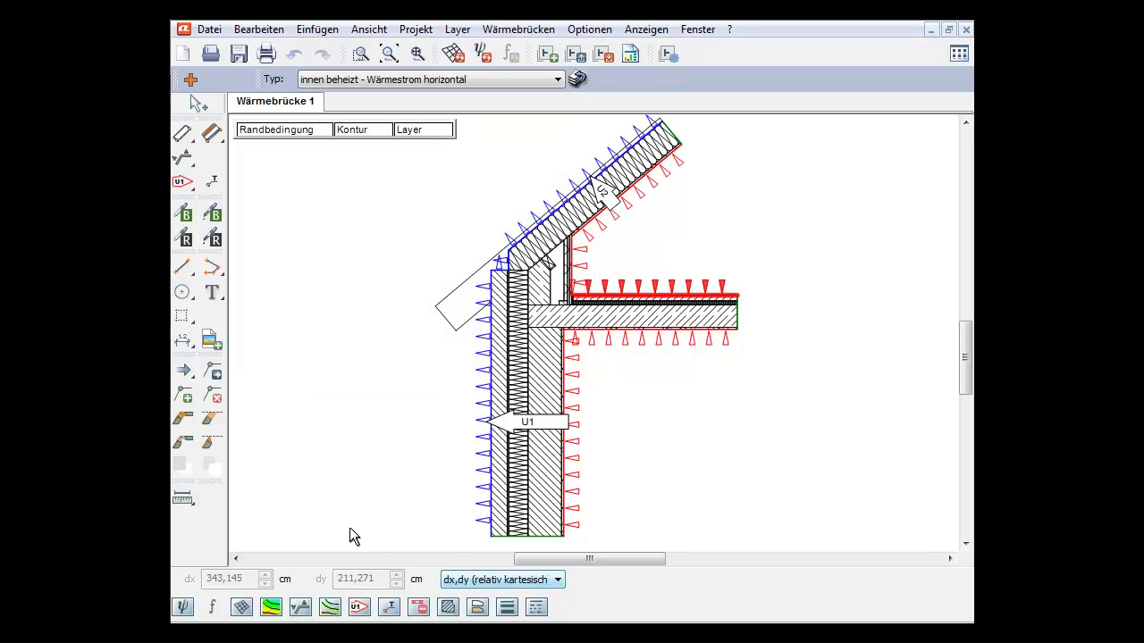
{"action": "left_click", "coordinate": [359, 609]}
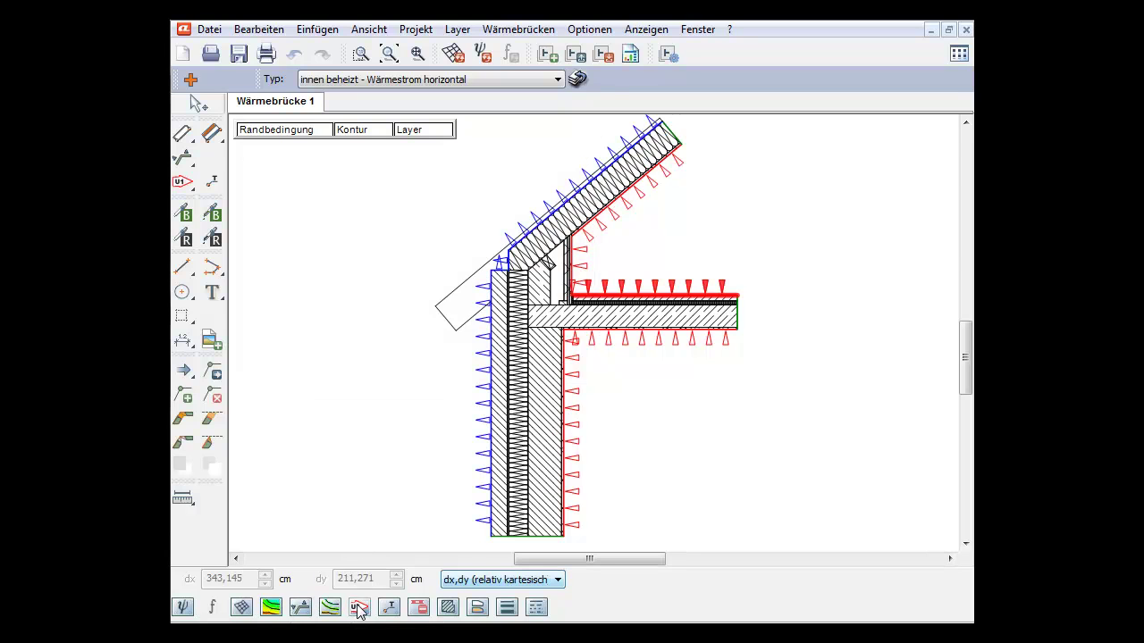
{"action": "left_click", "coordinate": [358, 608]}
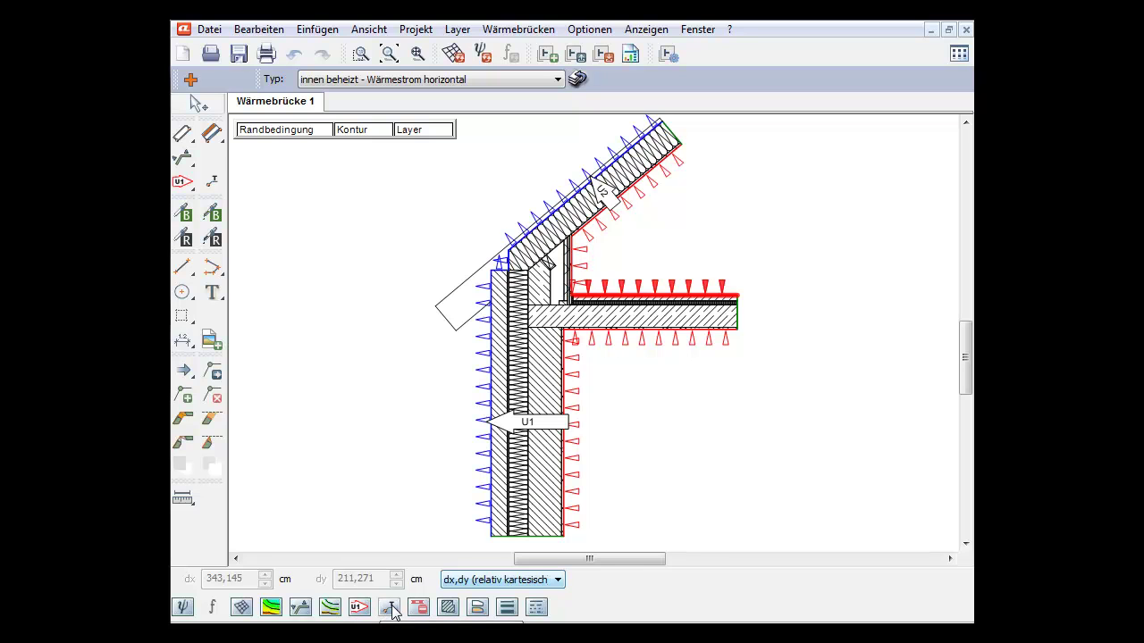
{"action": "left_click", "coordinate": [300, 608]}
{"action": "left_click", "coordinate": [300, 607]}
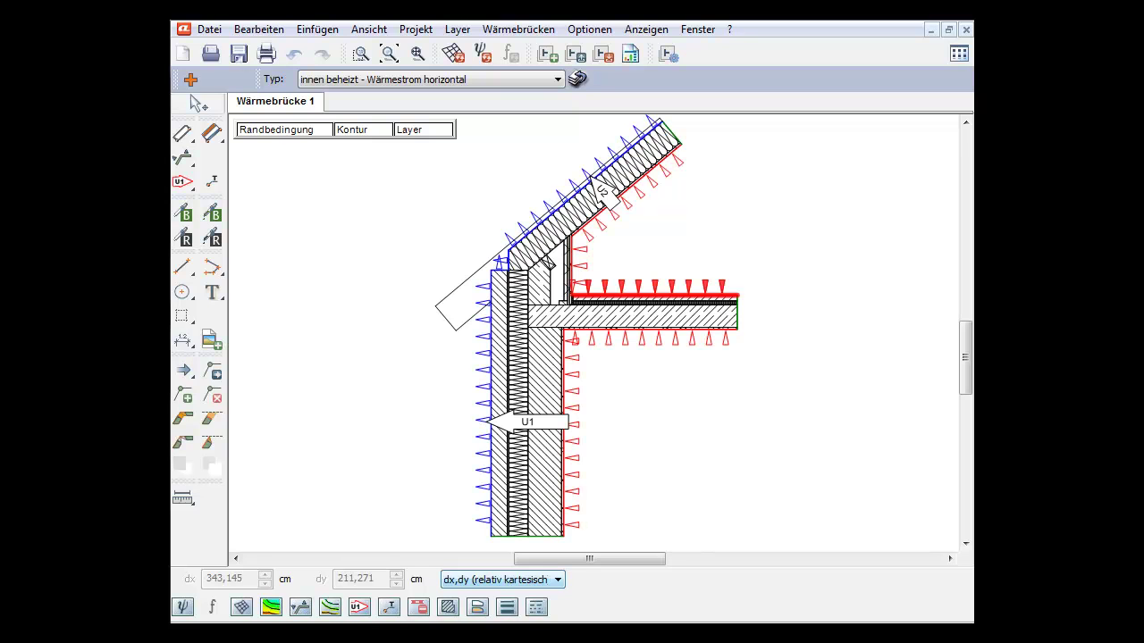
{"action": "left_click", "coordinate": [743, 439]}
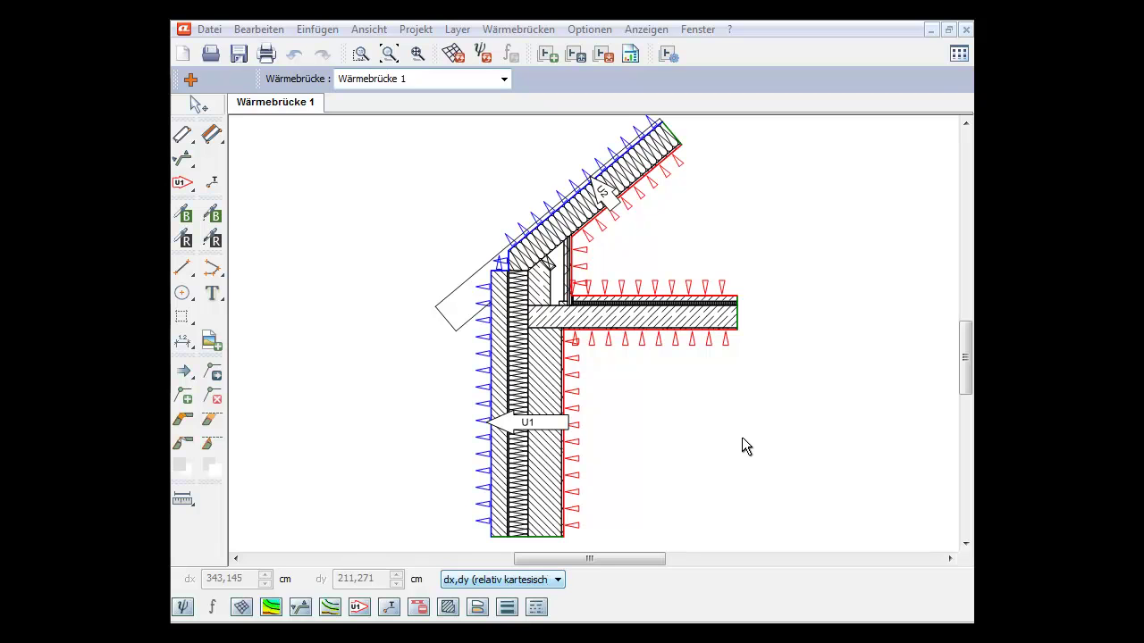
Show the overview panels and highlight the Mauerwerk and Putz elements in the materials list
{"action": "left_click", "coordinate": [959, 55]}
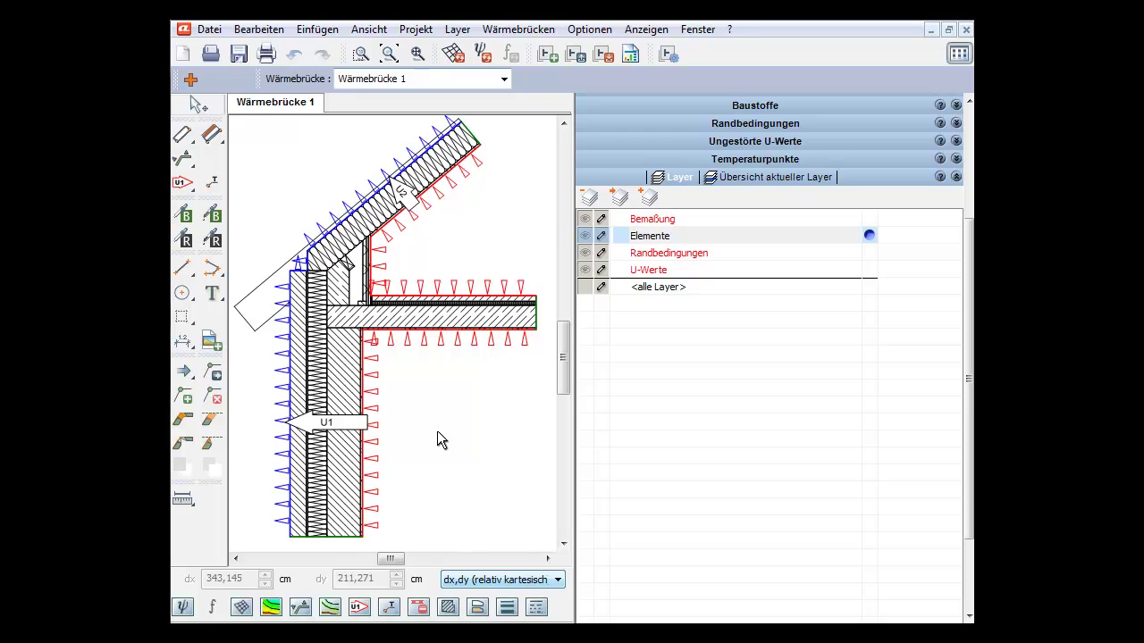
{"action": "left_click", "coordinate": [757, 103]}
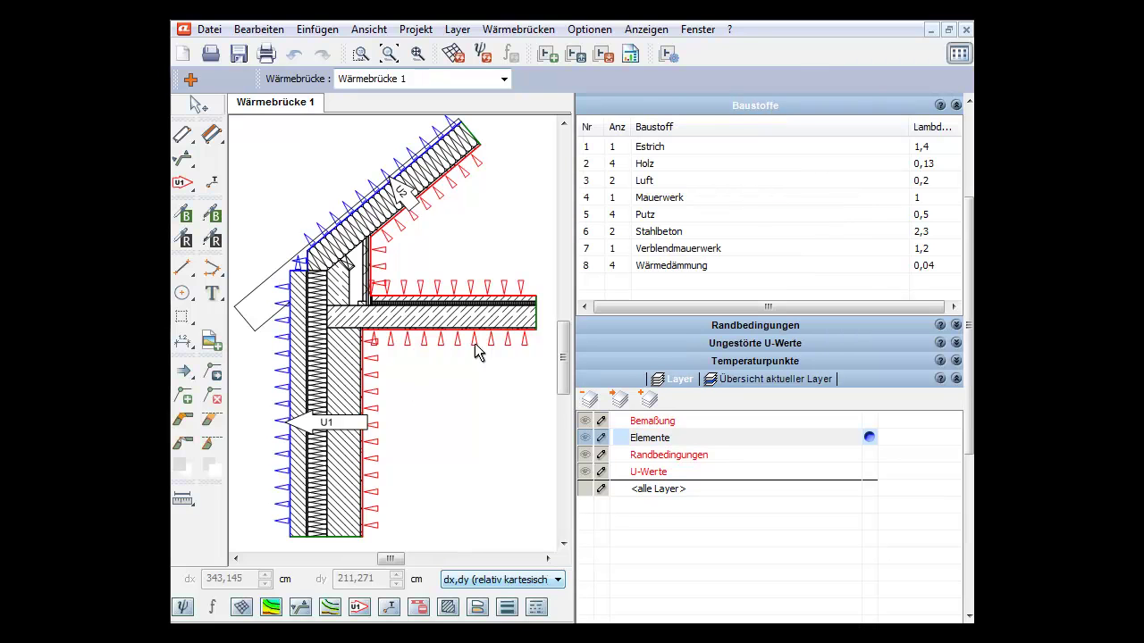
{"action": "left_click", "coordinate": [676, 205]}
{"action": "left_click", "coordinate": [678, 215]}
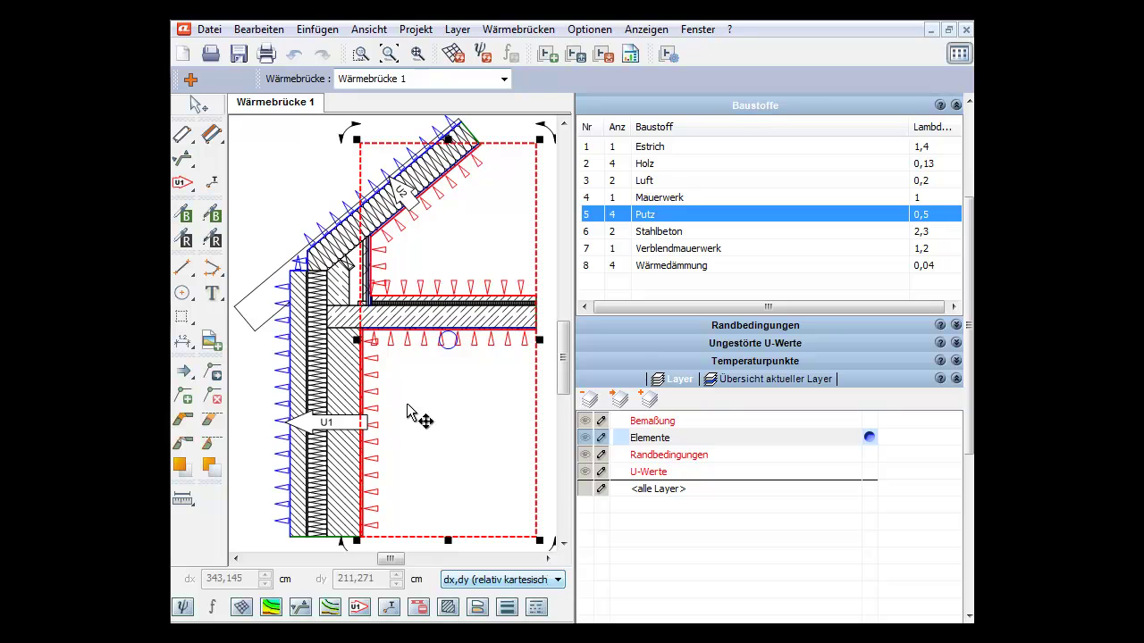
{"action": "left_click", "coordinate": [769, 107]}
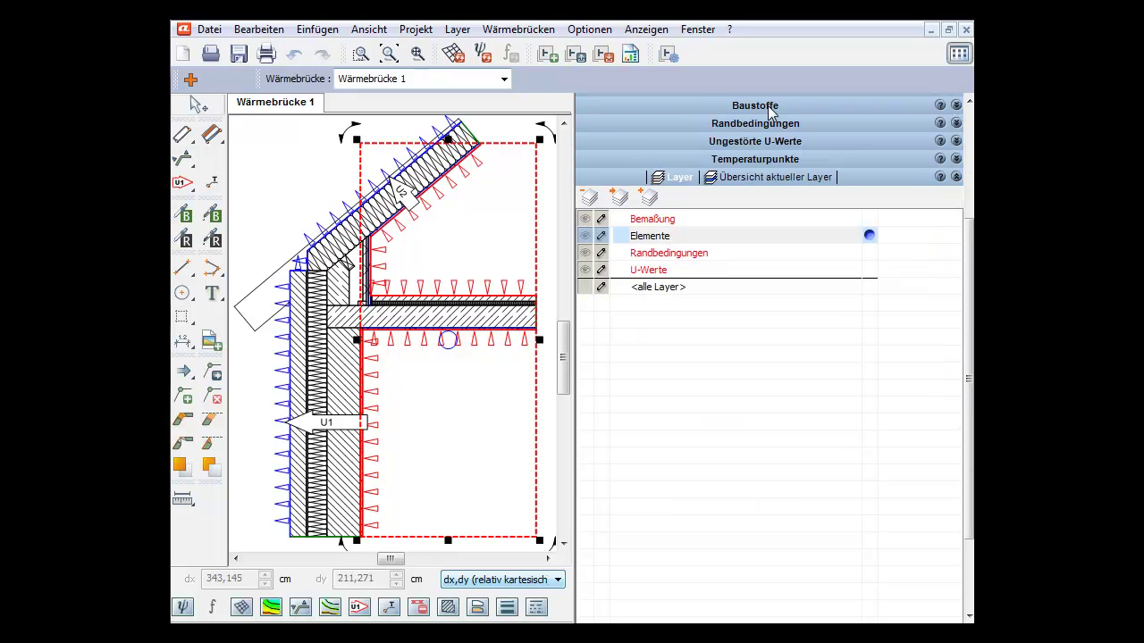
Highlight the heated-interior boundary edges, inspect U1 (0,2447), then close the panels
{"action": "left_click", "coordinate": [770, 125]}
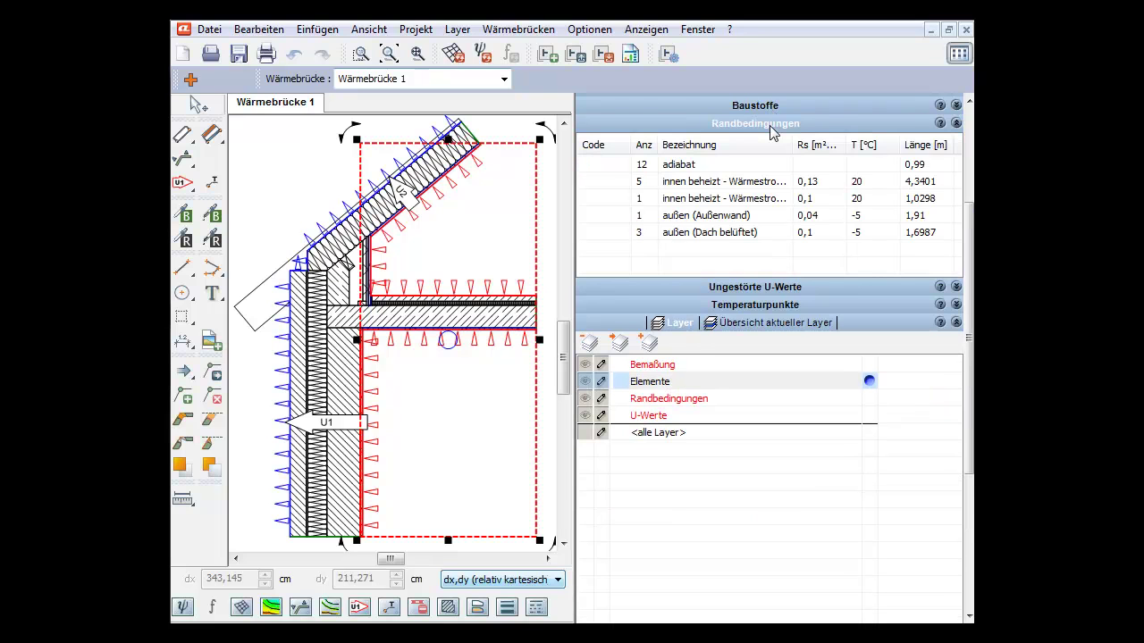
{"action": "left_click", "coordinate": [737, 186]}
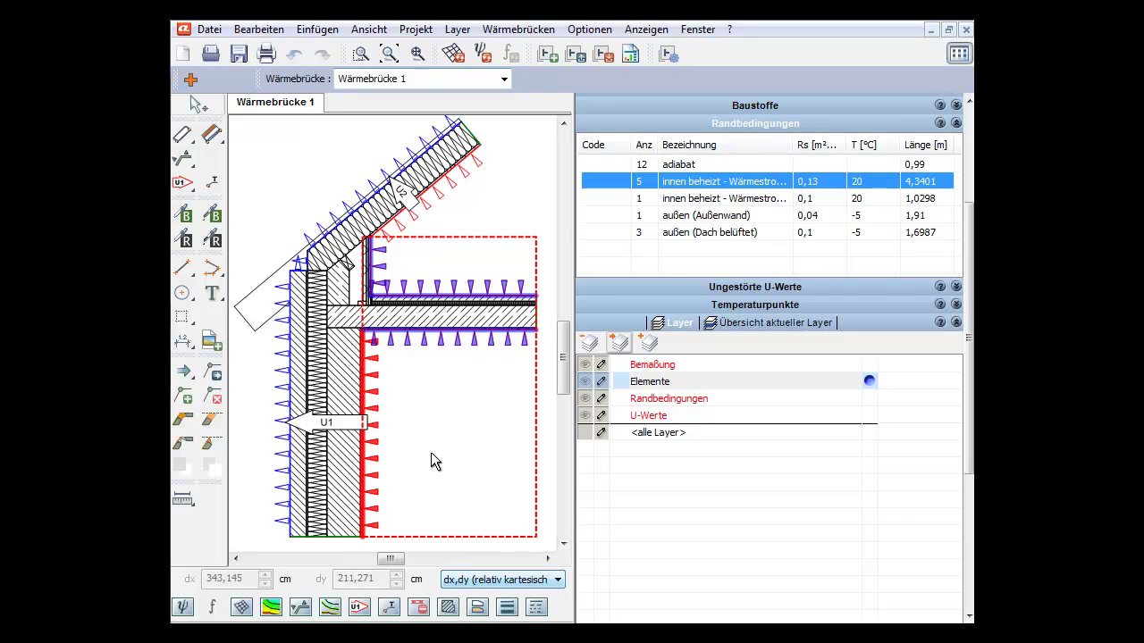
{"action": "left_click", "coordinate": [755, 125]}
{"action": "left_click", "coordinate": [767, 141]}
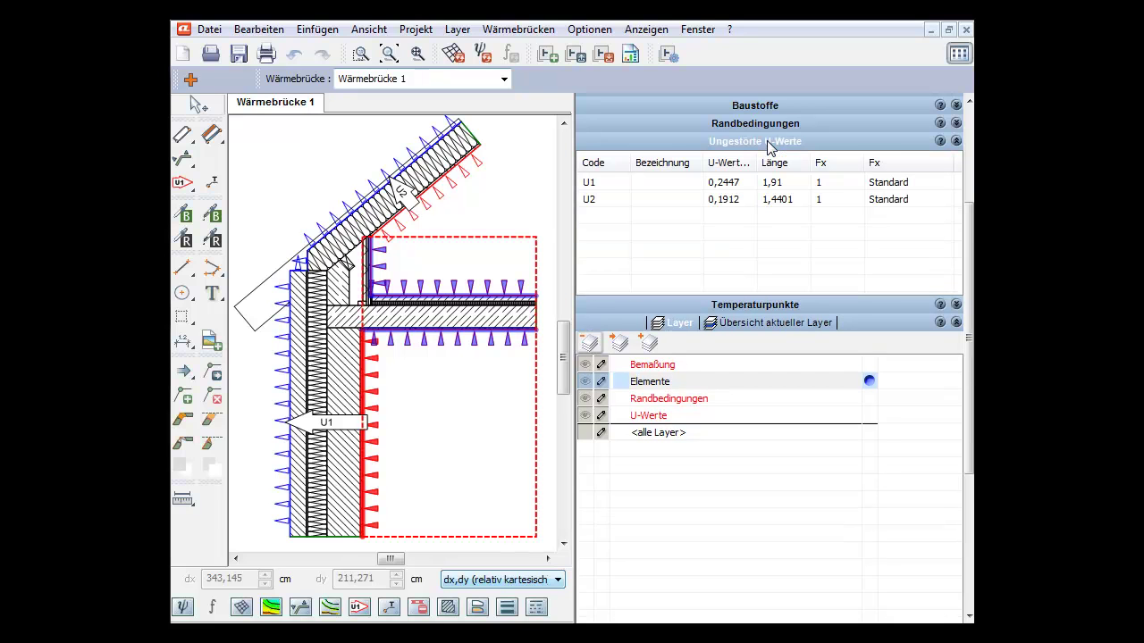
{"action": "left_click", "coordinate": [750, 184]}
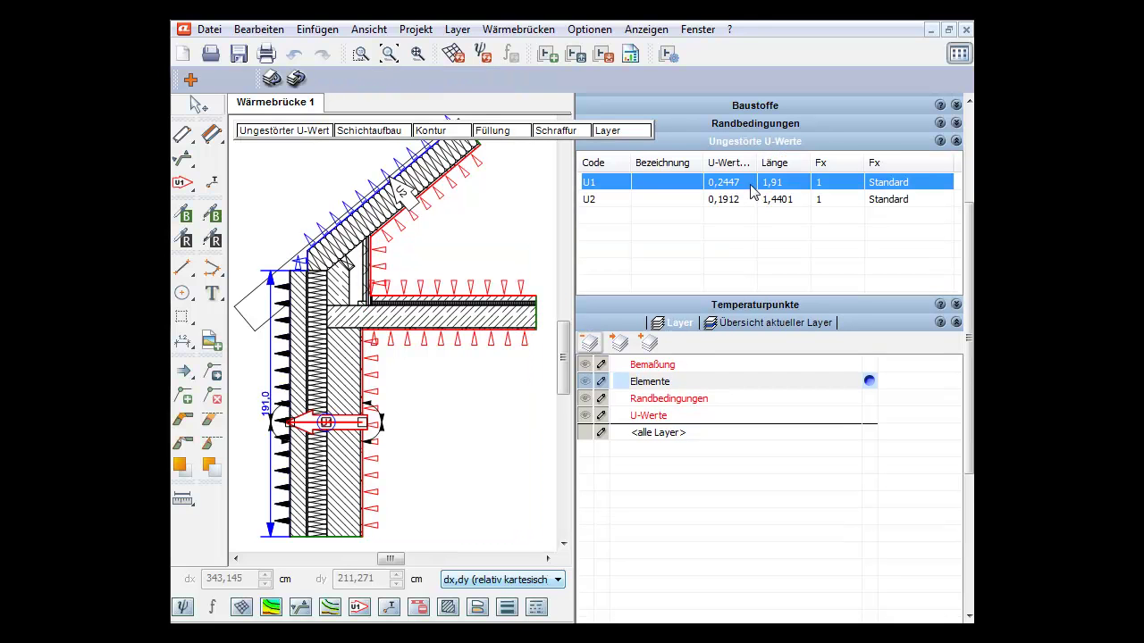
{"action": "left_click", "coordinate": [487, 440]}
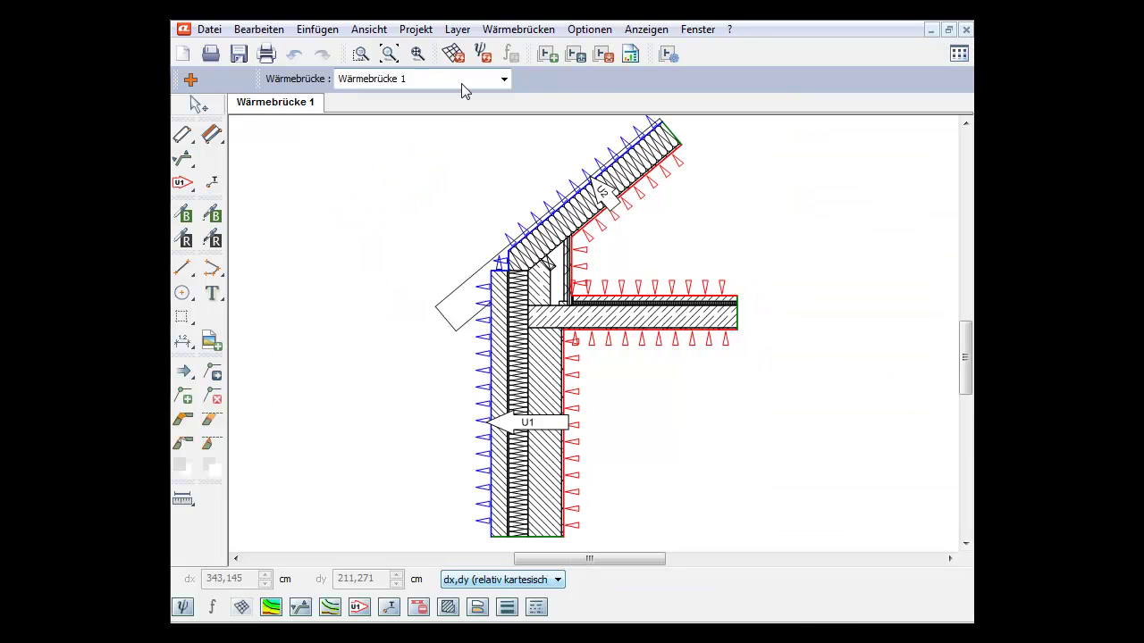
Generate the FEM mesh over the cross-section with material hatching hidden
{"action": "left_click", "coordinate": [455, 54]}
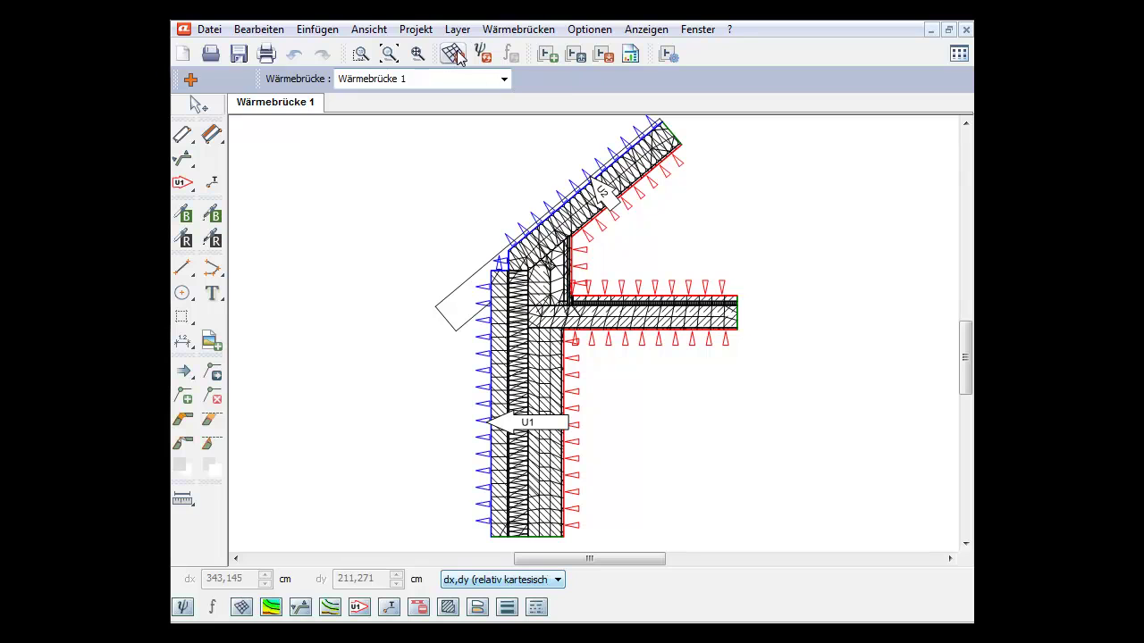
{"action": "left_click", "coordinate": [506, 368]}
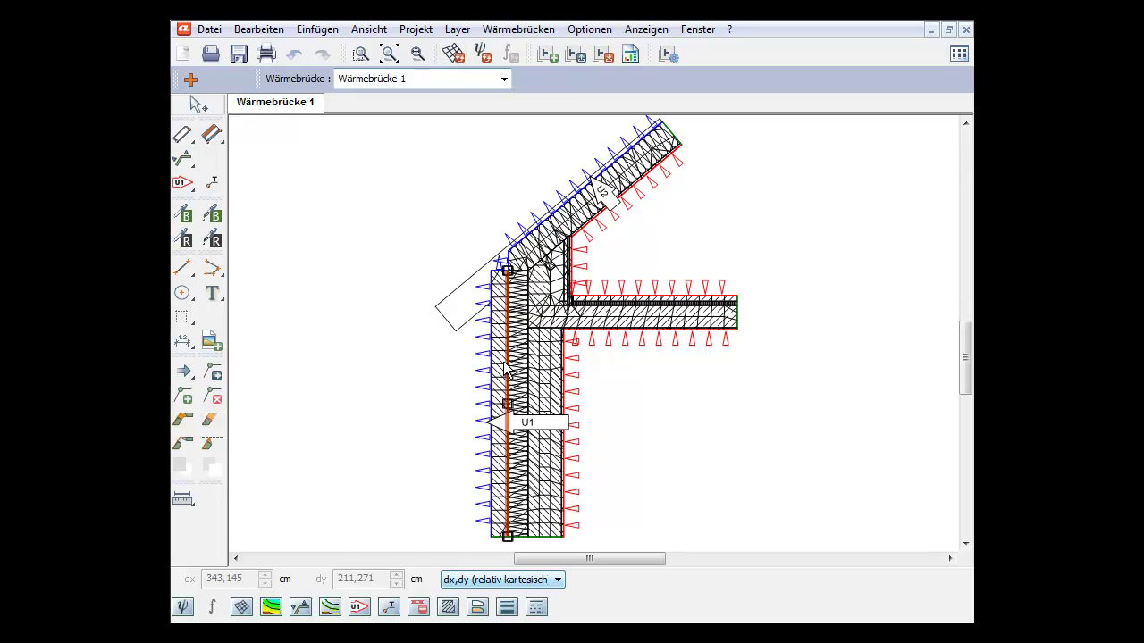
{"action": "left_click", "coordinate": [448, 608]}
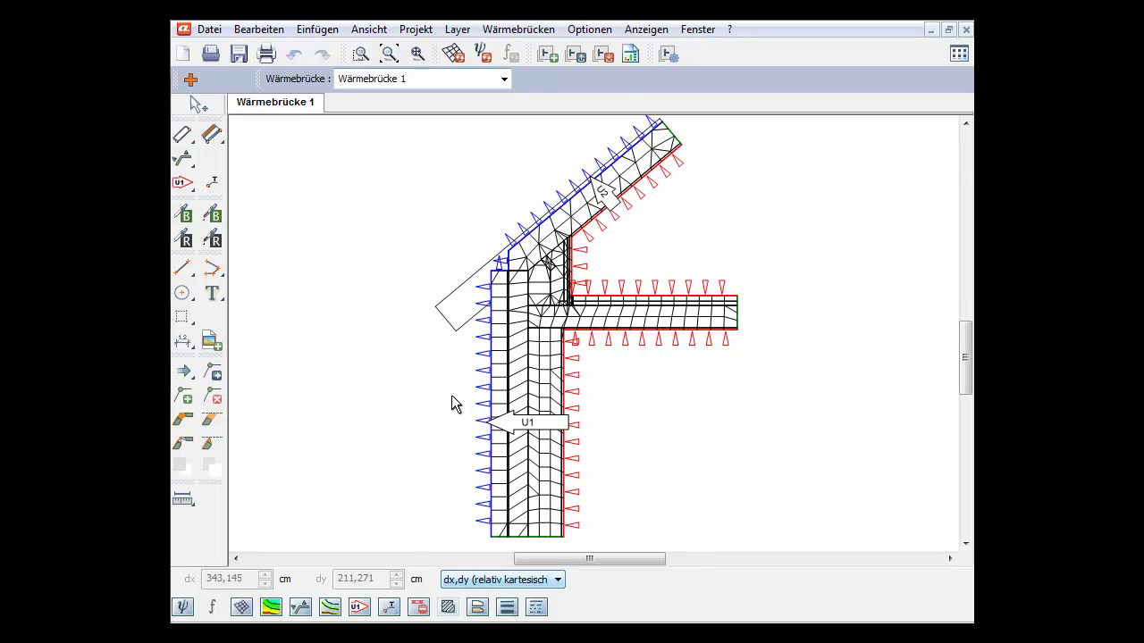
Run the psi-value calculation, hiding boundary arrows and mesh lines for a smooth temperature plot
{"action": "left_click", "coordinate": [495, 60]}
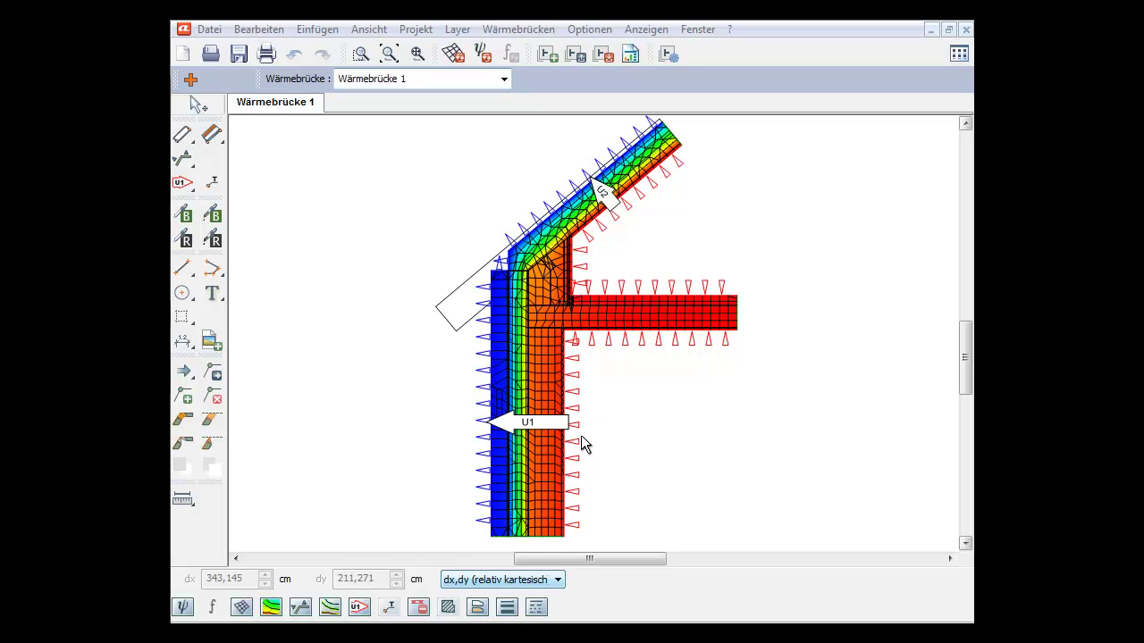
{"action": "left_click", "coordinate": [301, 609]}
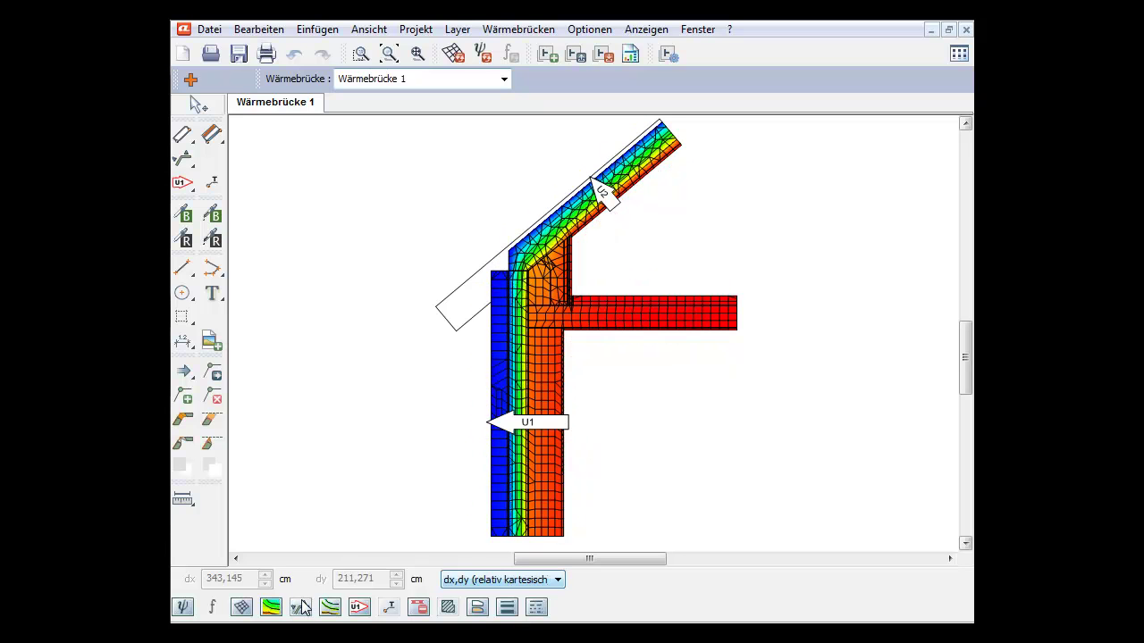
{"action": "left_click", "coordinate": [241, 609]}
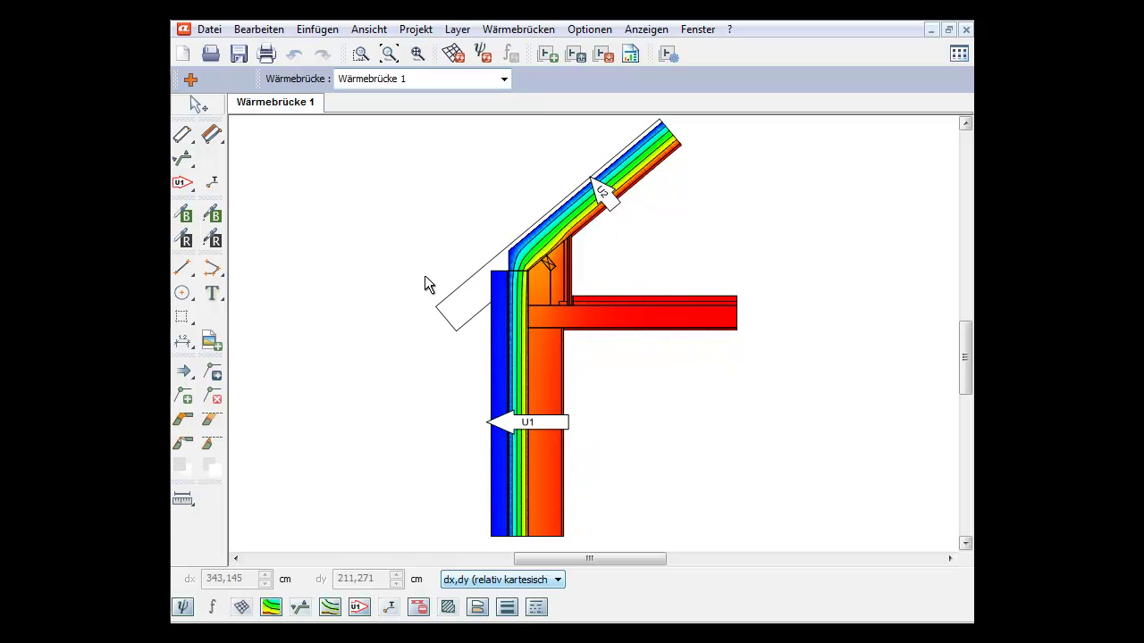
{"action": "left_click", "coordinate": [543, 377]}
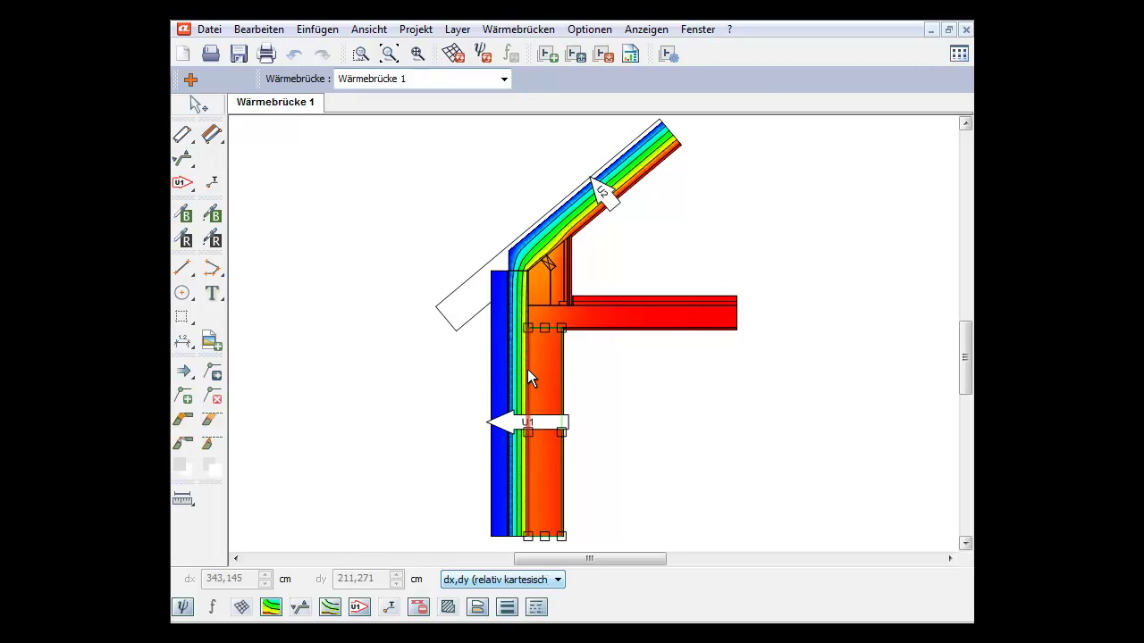
{"action": "left_click", "coordinate": [819, 306]}
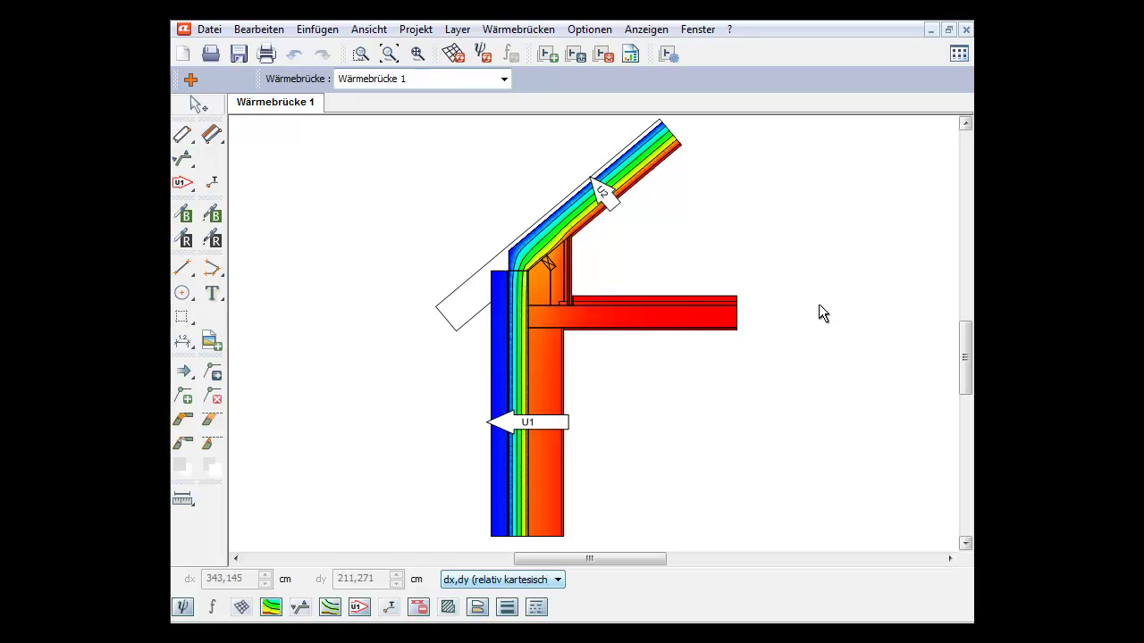
{"action": "left_click", "coordinate": [959, 53]}
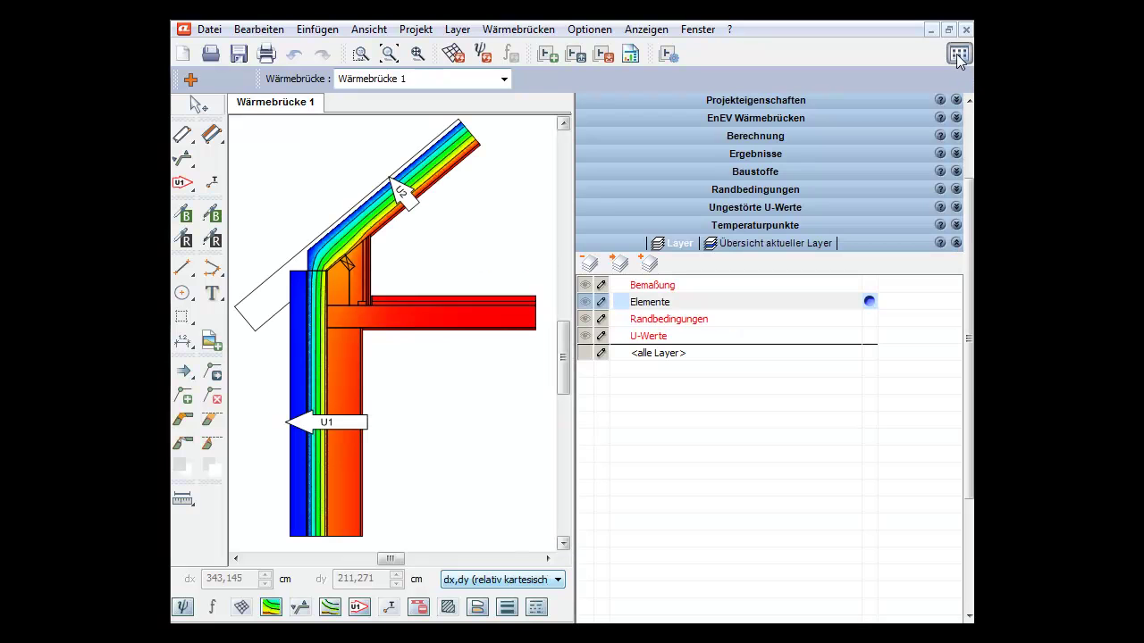
Switch the calculation type to f-Wert and run the f-value calculation
{"action": "left_click_drag", "start_coordinate": [969, 222], "coordinate": [971, 188]}
{"action": "scroll", "coordinate": [971, 188], "scroll_direction": "up", "scroll_amount": 2}
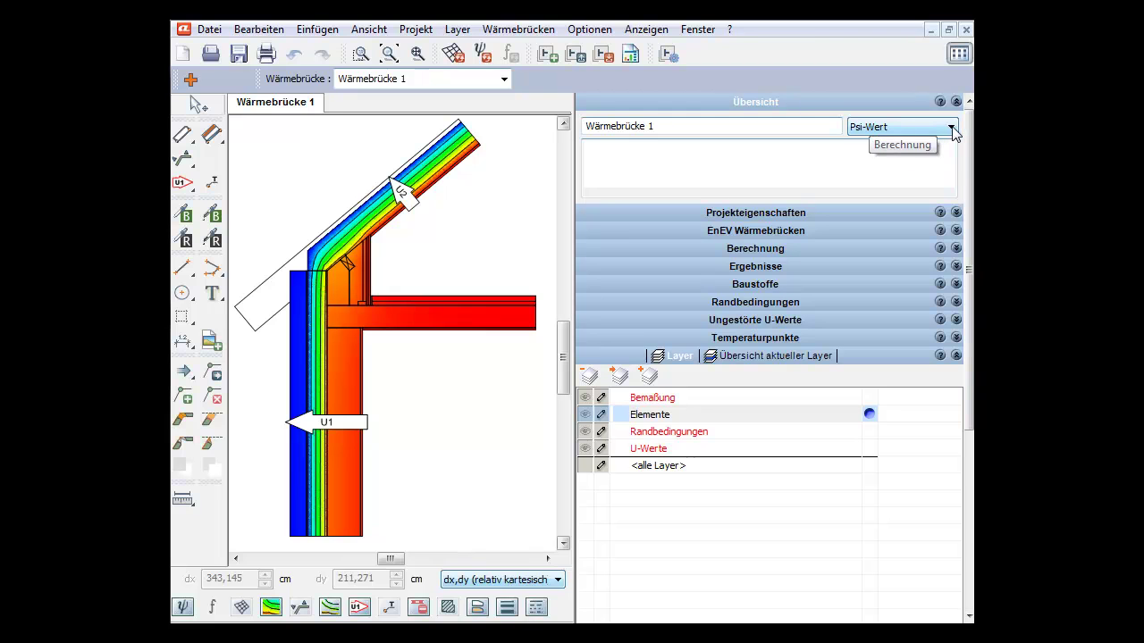
{"action": "left_click", "coordinate": [952, 127]}
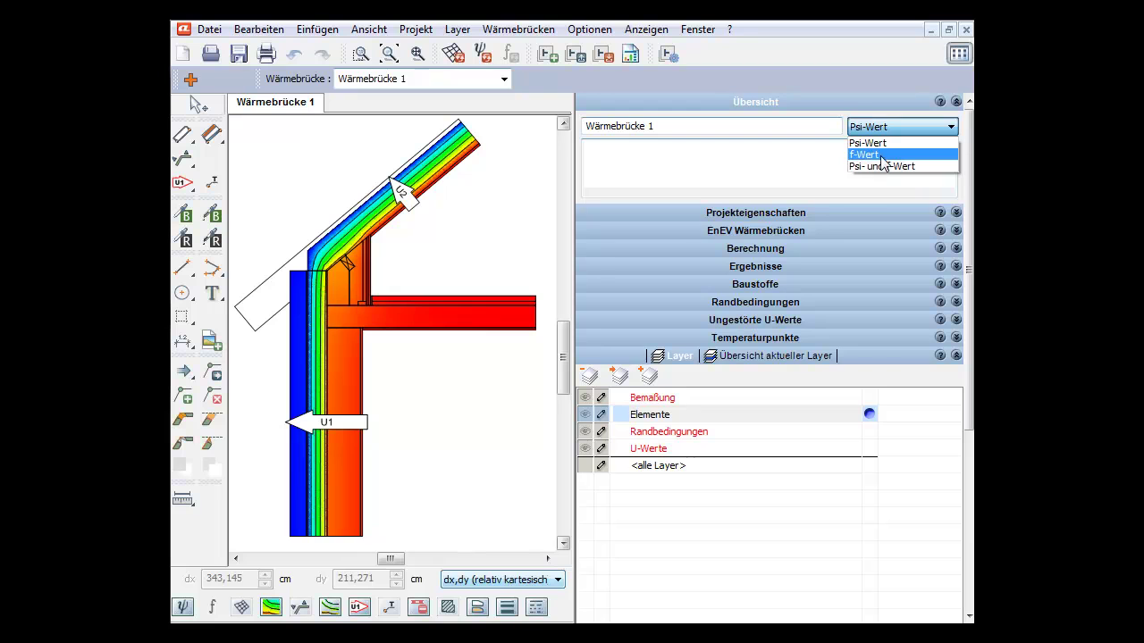
{"action": "left_click", "coordinate": [869, 156]}
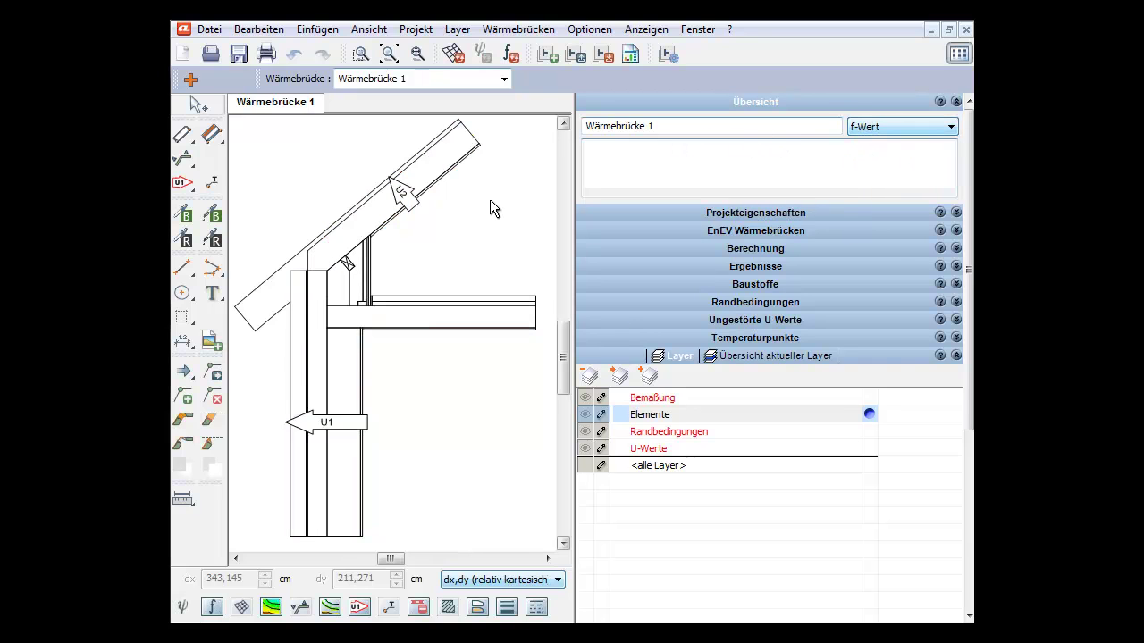
{"action": "left_click", "coordinate": [510, 55]}
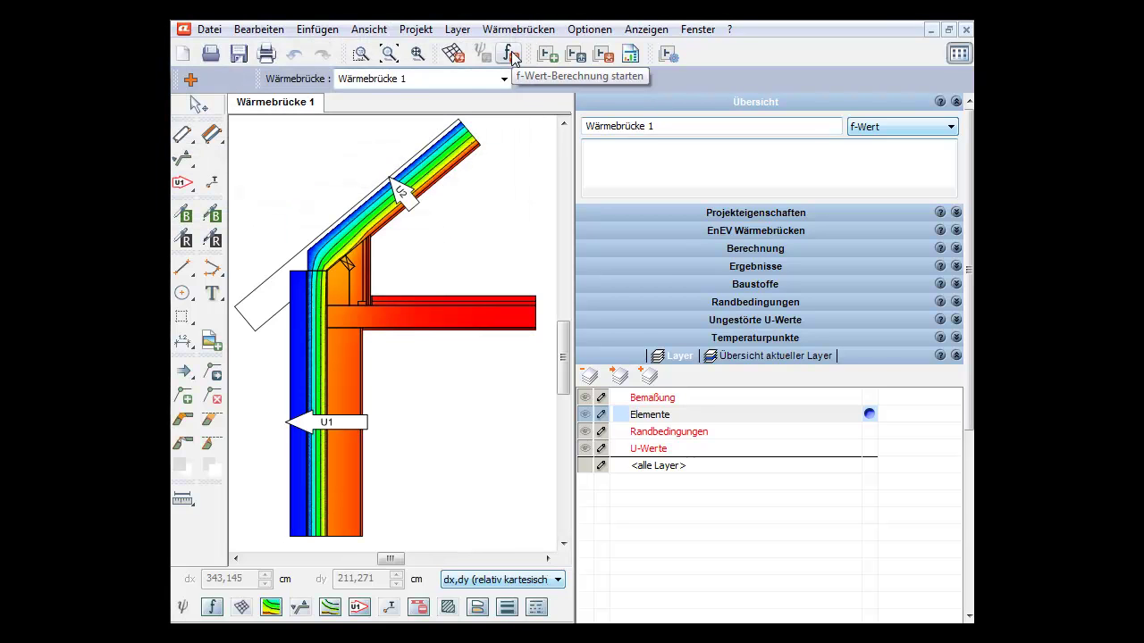
Close the overview panel and frame the whole junction temperature plot in the window
{"action": "middle_click_drag", "start_coordinate": [452, 266], "coordinate": [481, 259]}
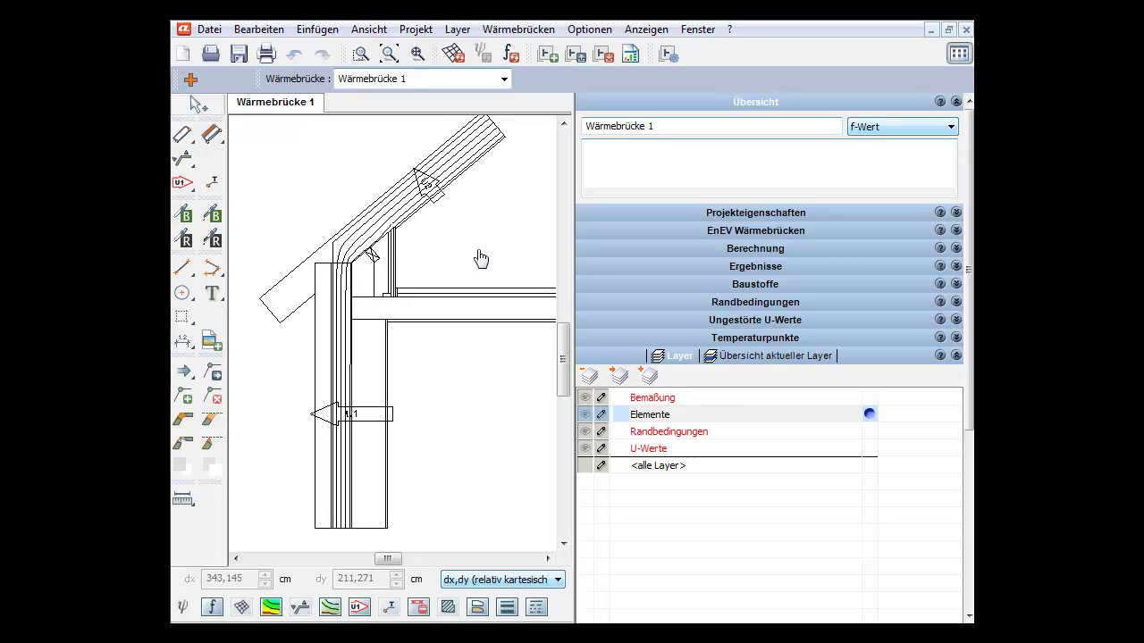
{"action": "scroll", "coordinate": [477, 248], "scroll_direction": "down", "scroll_amount": 2}
{"action": "middle_click_drag", "start_coordinate": [452, 247], "coordinate": [431, 271]}
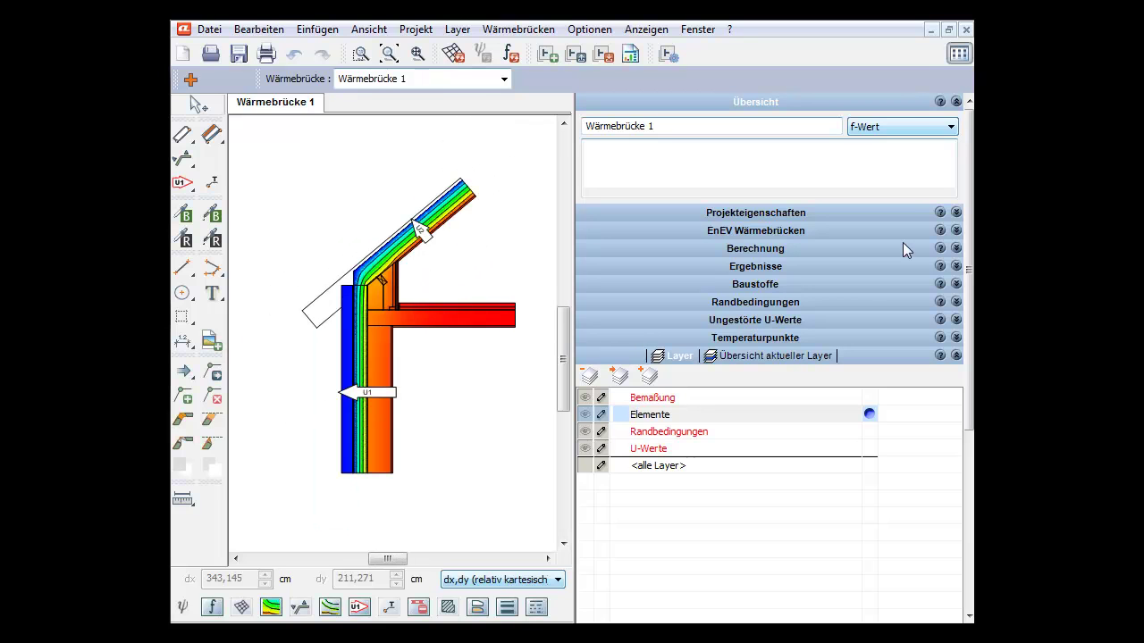
{"action": "left_click", "coordinate": [958, 54]}
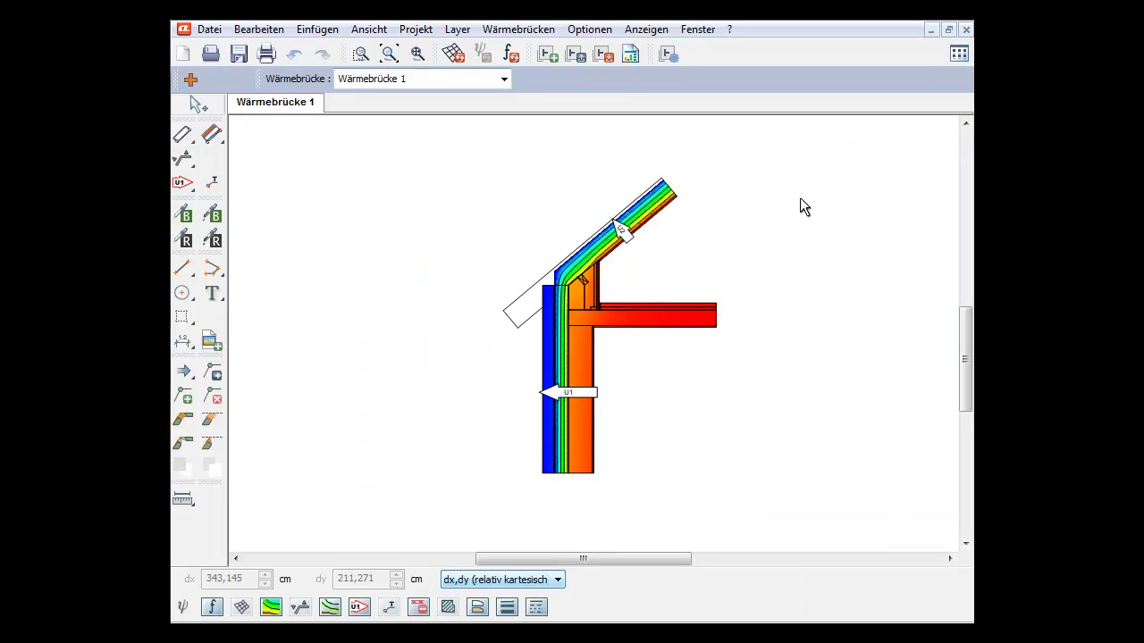
{"action": "middle_click_drag", "start_coordinate": [792, 201], "coordinate": [755, 190]}
{"action": "scroll", "coordinate": [684, 234], "scroll_direction": "up", "scroll_amount": 2}
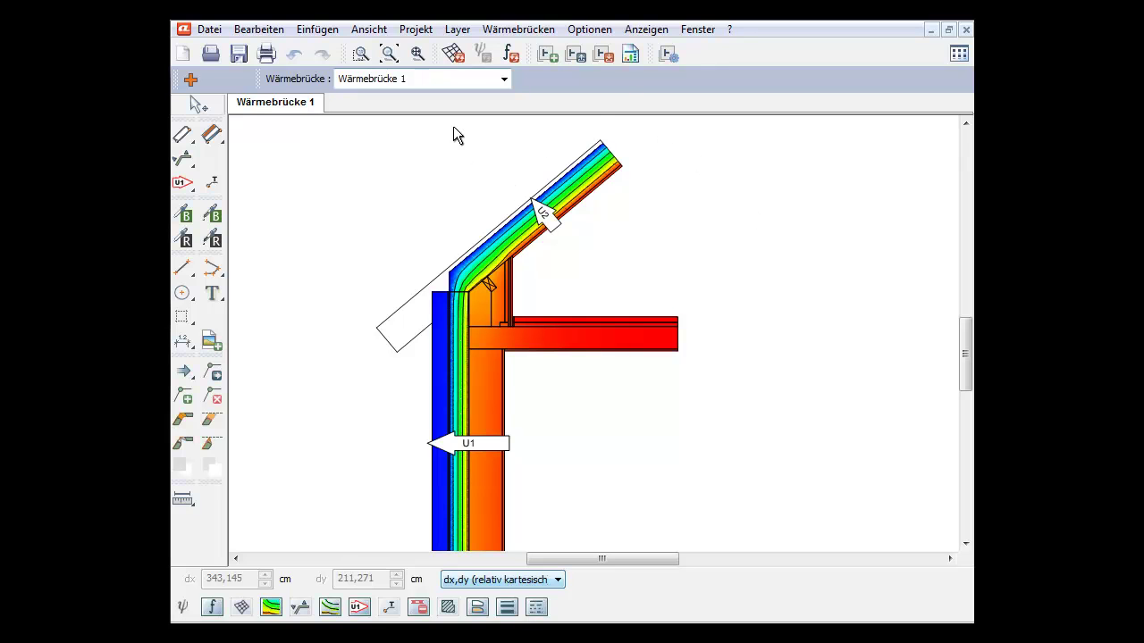
Create the psi_dokumentation report and review the first page from bottom to top
{"action": "left_click", "coordinate": [630, 56]}
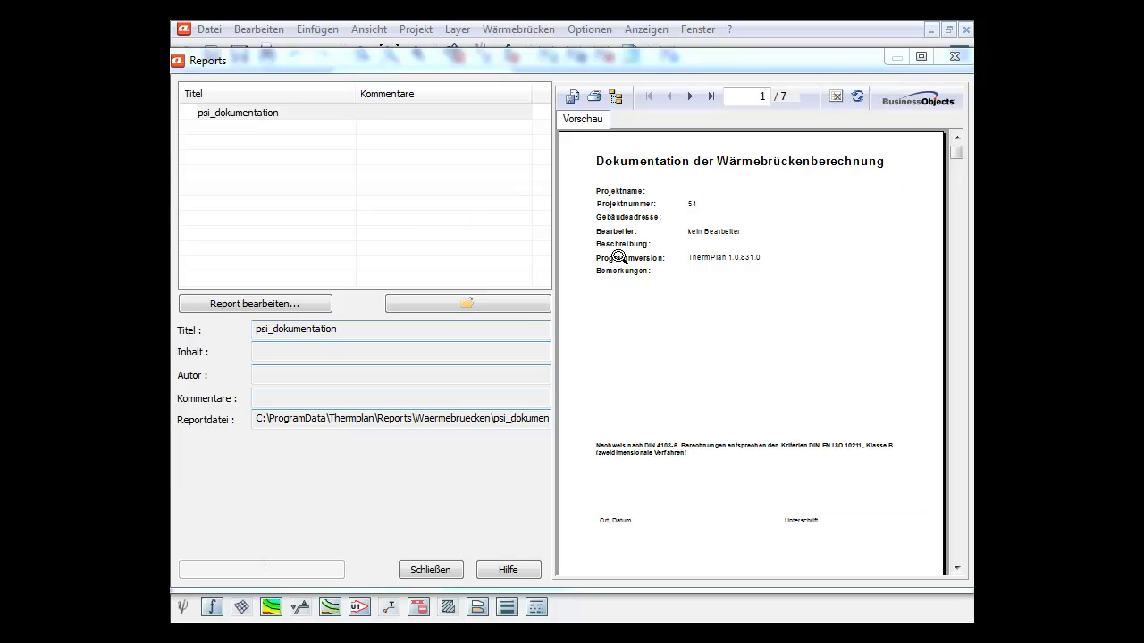
{"action": "left_click", "coordinate": [957, 570]}
{"action": "left_click", "coordinate": [957, 571]}
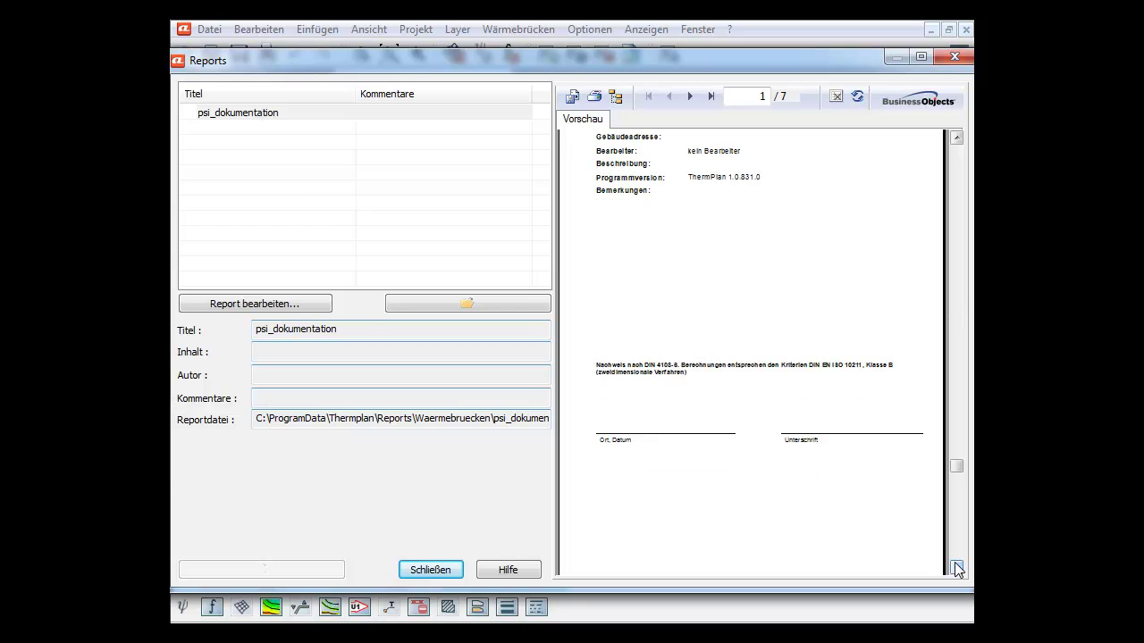
{"action": "left_click", "coordinate": [957, 568]}
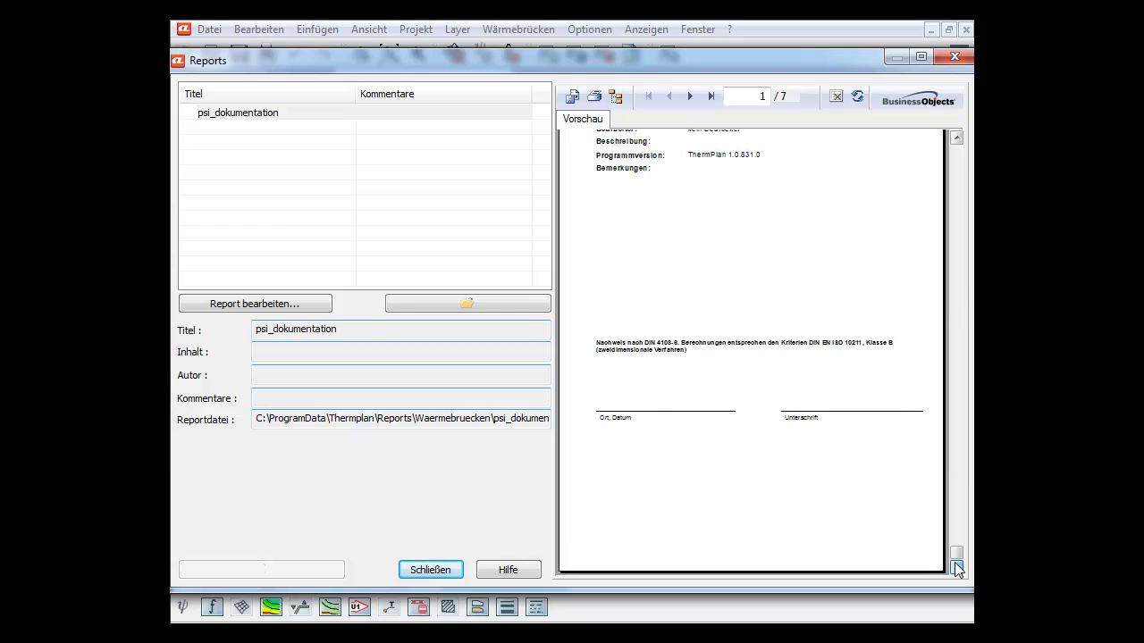
{"action": "left_click", "coordinate": [957, 140]}
{"action": "left_click", "coordinate": [957, 139]}
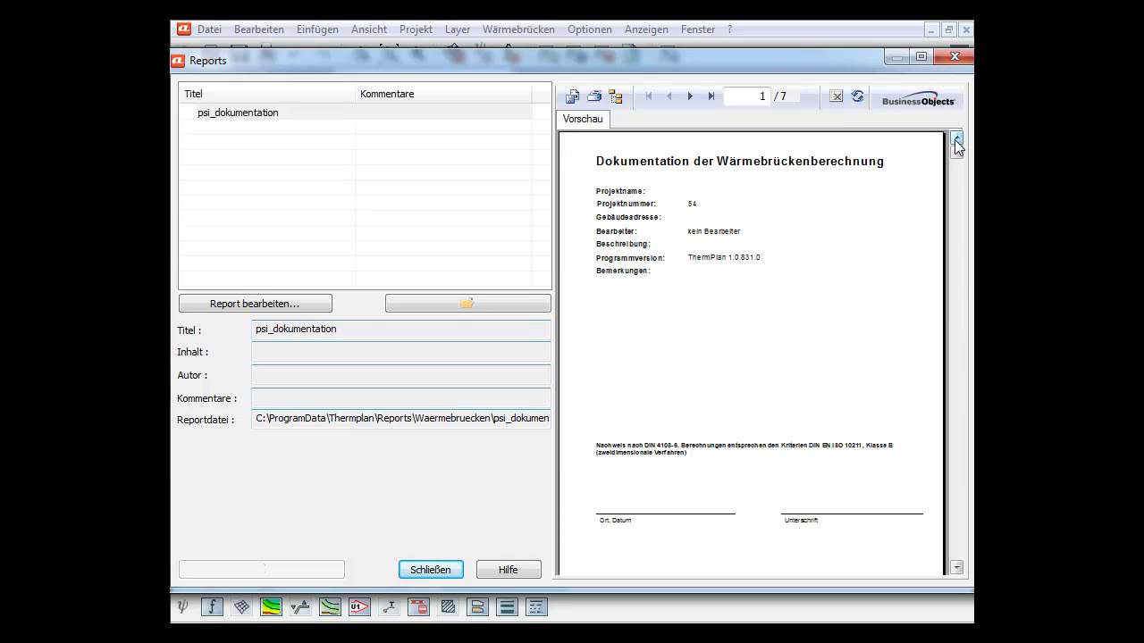
Check the report's Adobe Acrobat (PDF) disk-file export settings, then cancel at page-range options
{"action": "left_click", "coordinate": [570, 99]}
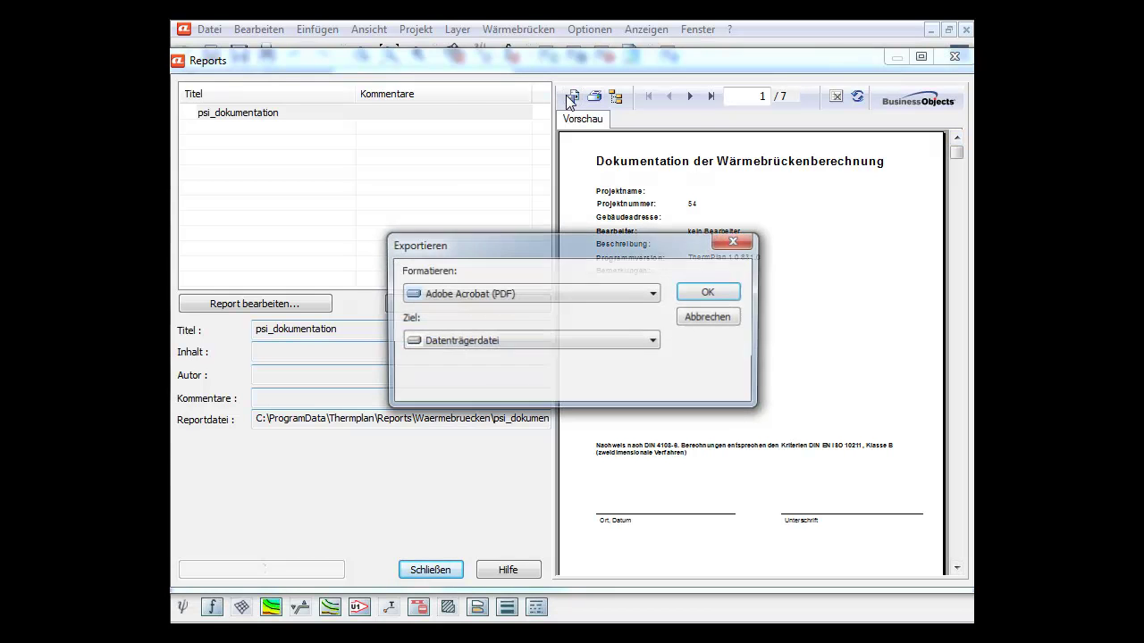
{"action": "left_click", "coordinate": [657, 295]}
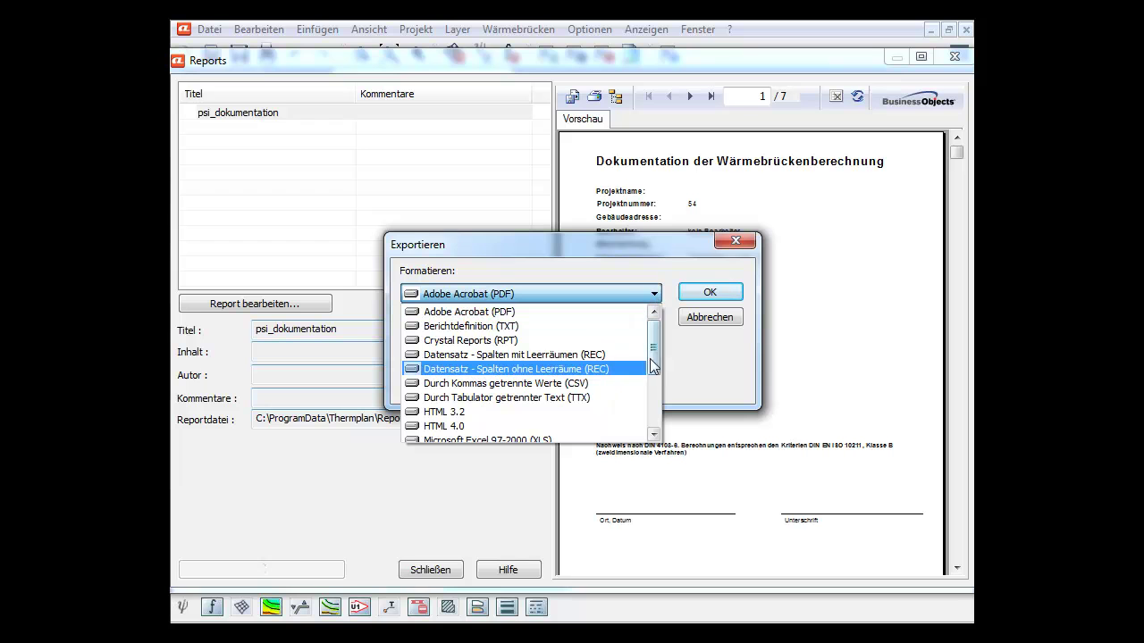
{"action": "left_click_drag", "start_coordinate": [653, 367], "coordinate": [653, 382]}
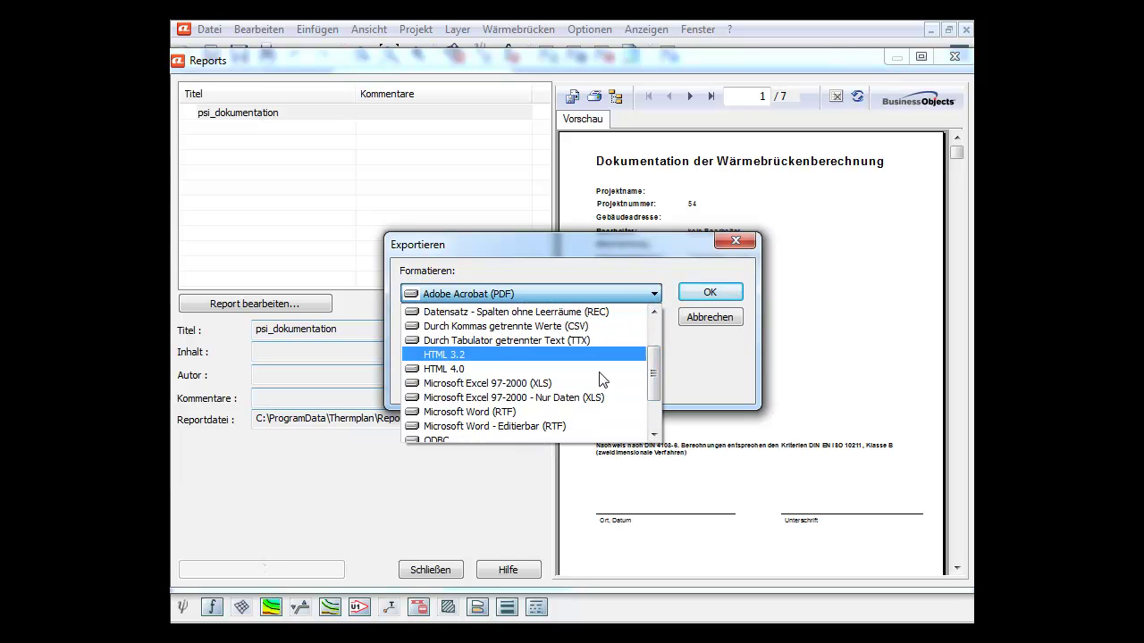
{"action": "left_click", "coordinate": [702, 297]}
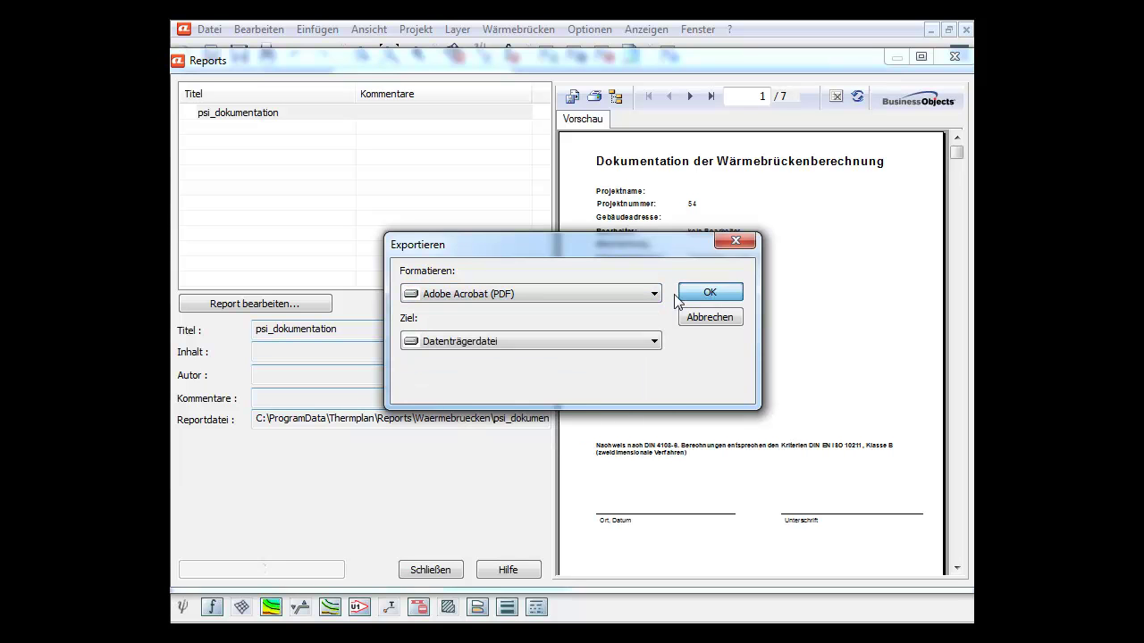
{"action": "left_click", "coordinate": [680, 295]}
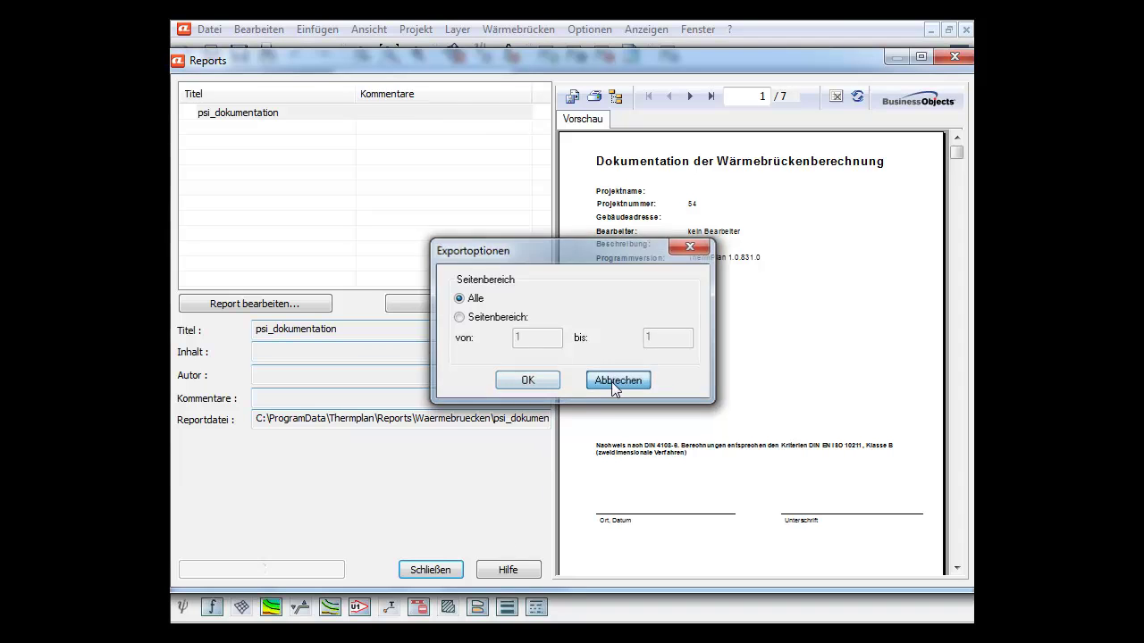
{"action": "left_click", "coordinate": [614, 386]}
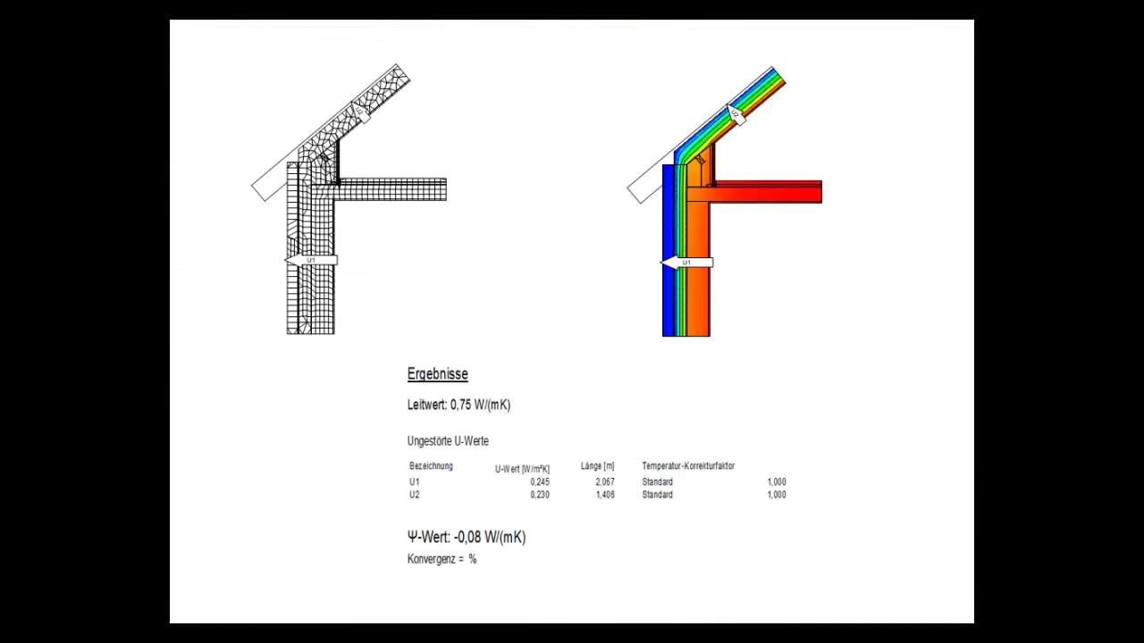